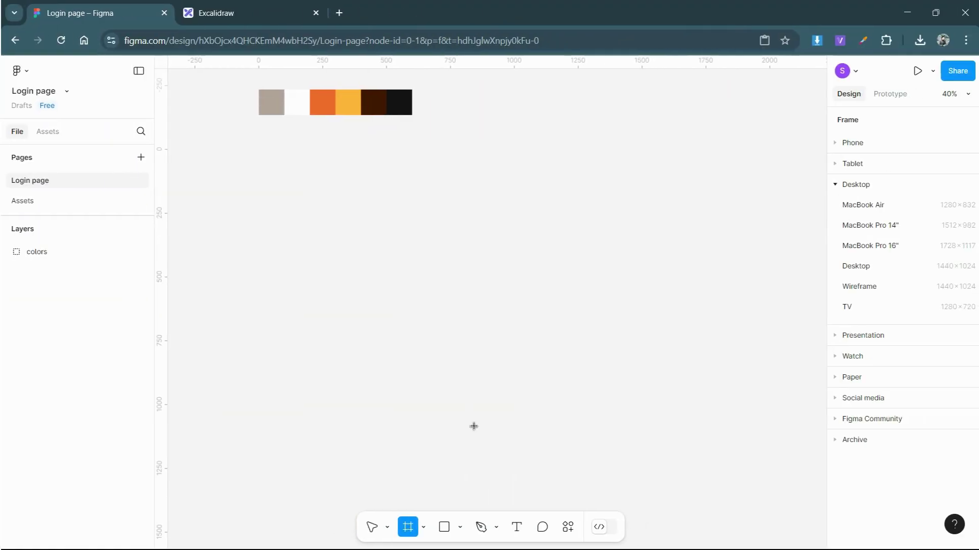
# Add a 1280×832 MacBook Air frame below the colour swatches and rename it Login screen.
pyautogui.click(872, 206)
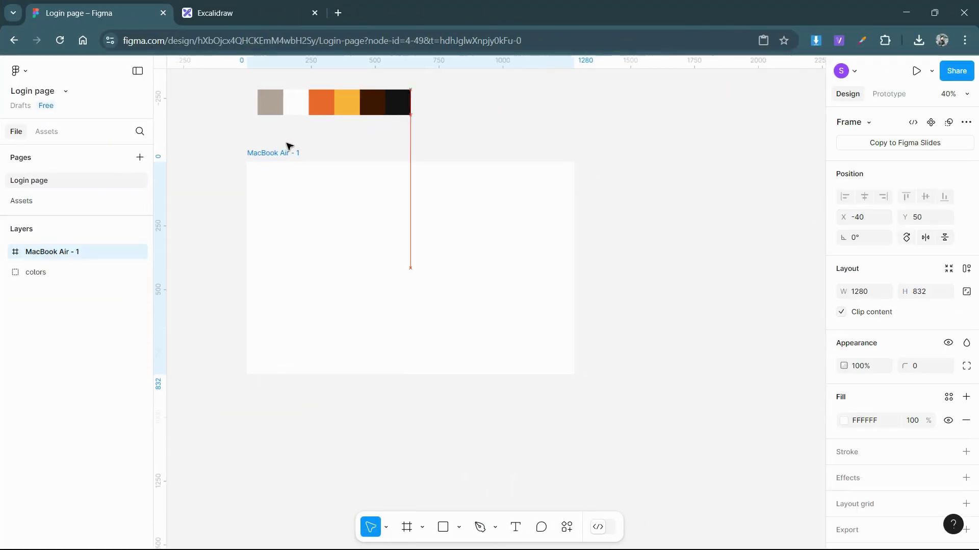
pyautogui.moveTo(390, 189); pyautogui.dragTo(304, 138)
pyautogui.doubleClick(292, 138)
pyautogui.write('L')
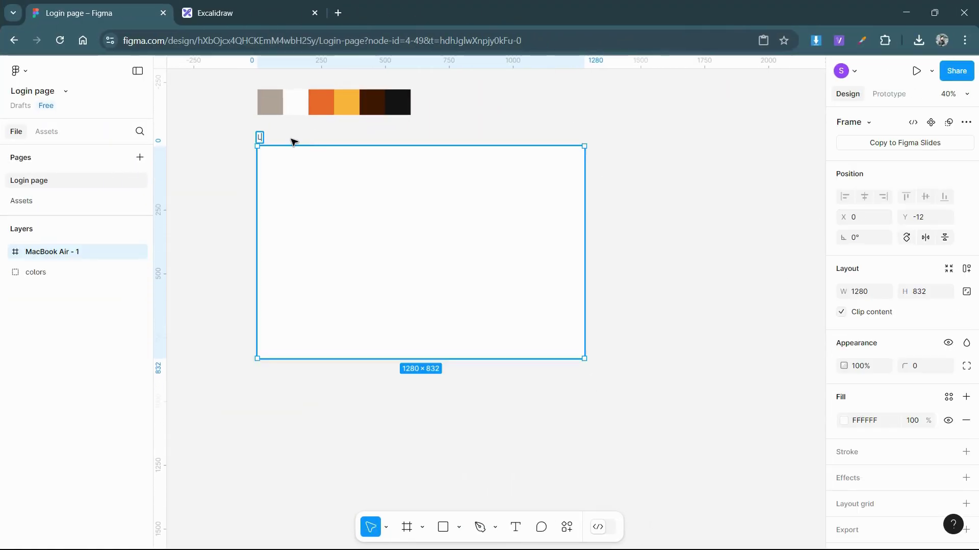
pyautogui.write('ogin screen')
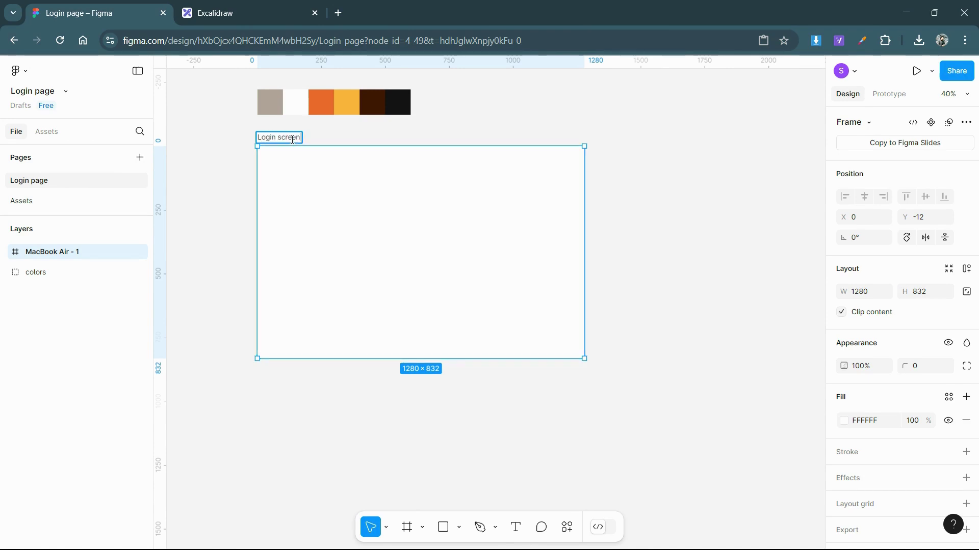
# Draw Frame 1 inside Login screen and size it 500×832.
pyautogui.click(388, 137)
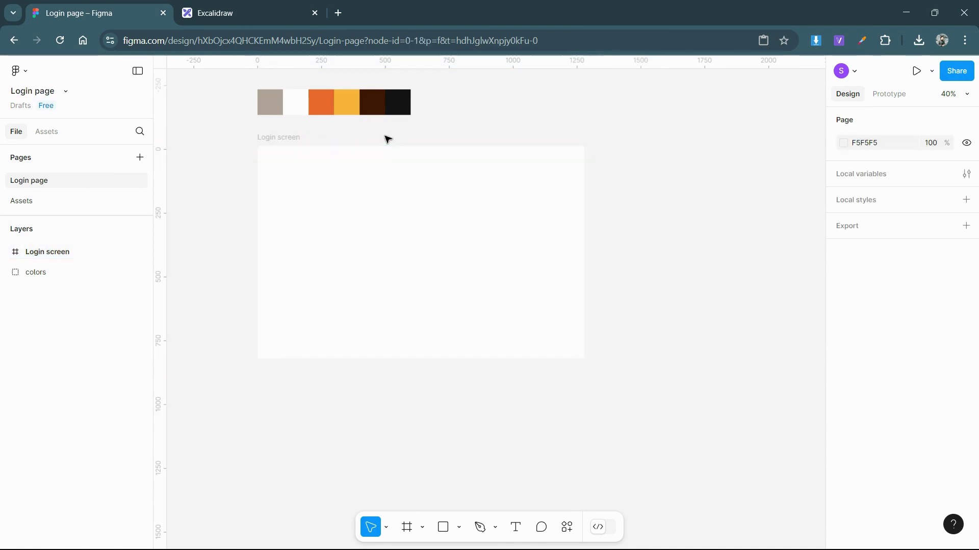
pyautogui.hscroll(-1, 388, 137)
pyautogui.scroll(1, 392, 135)
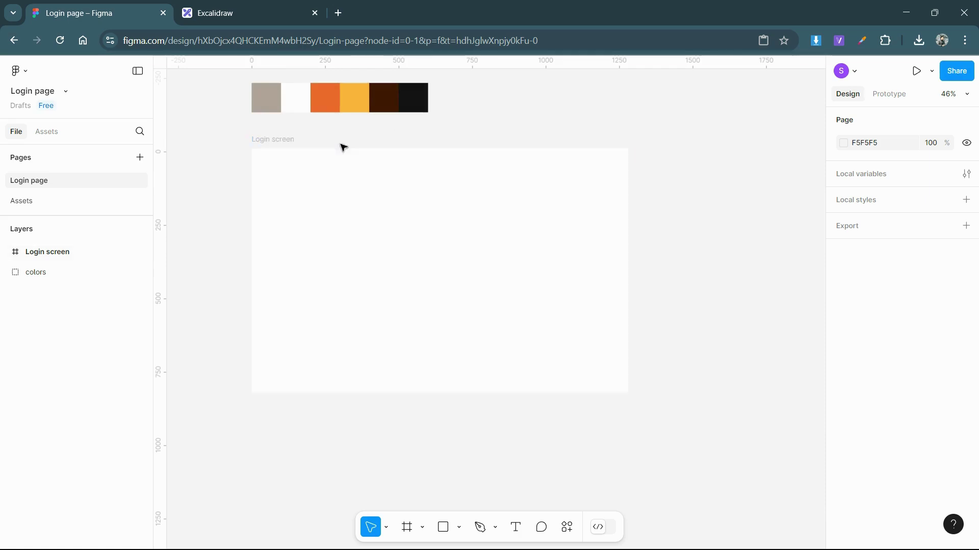
pyautogui.click(407, 528)
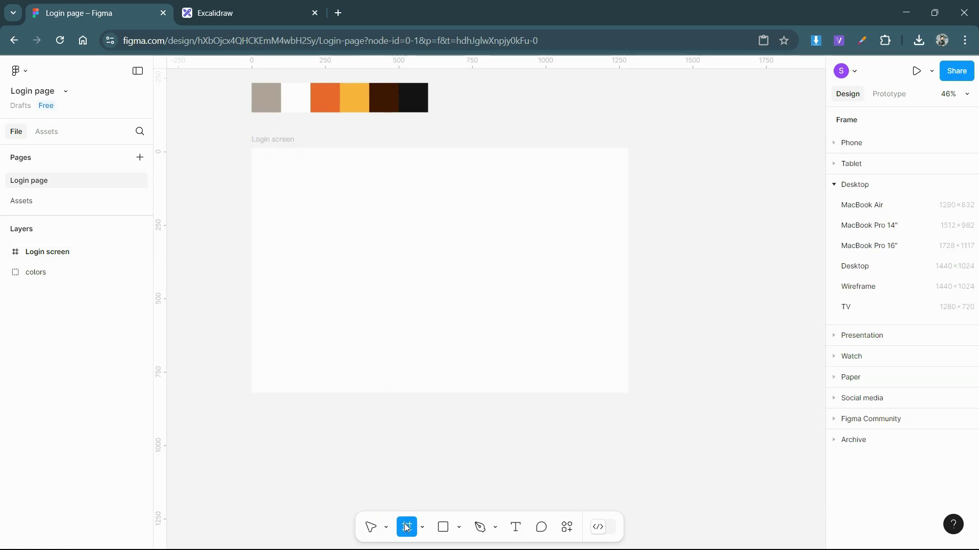
pyautogui.click(413, 190)
pyautogui.write('500')
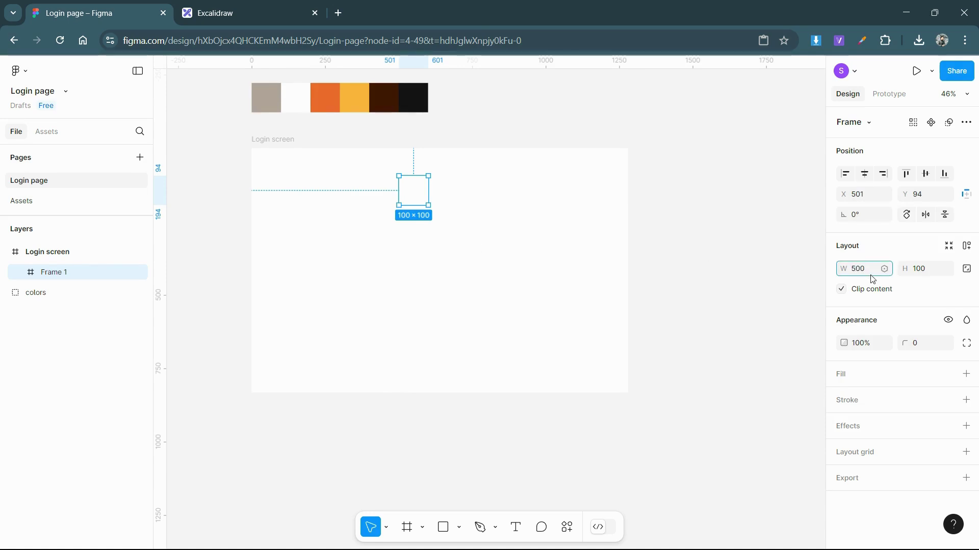
pyautogui.press('Return')
pyautogui.click(283, 141)
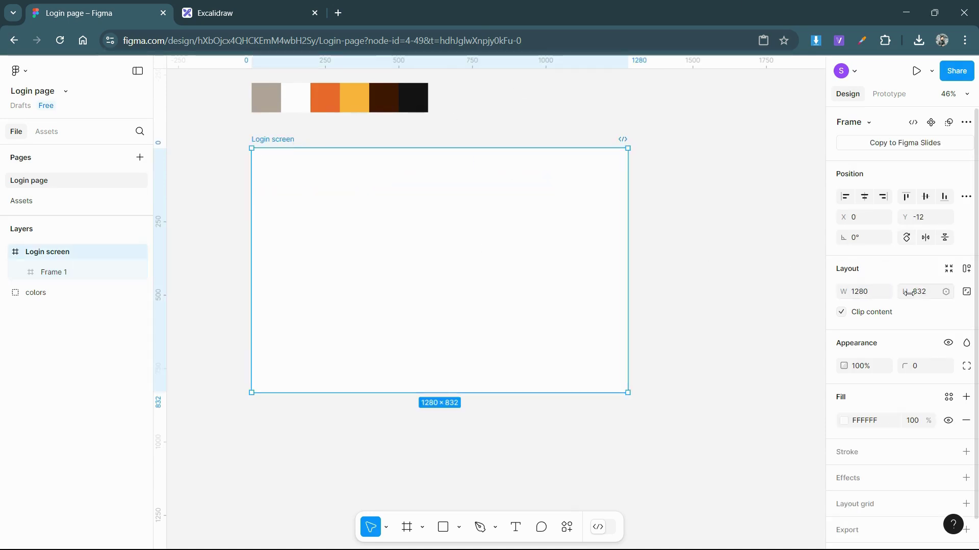
pyautogui.click(426, 223)
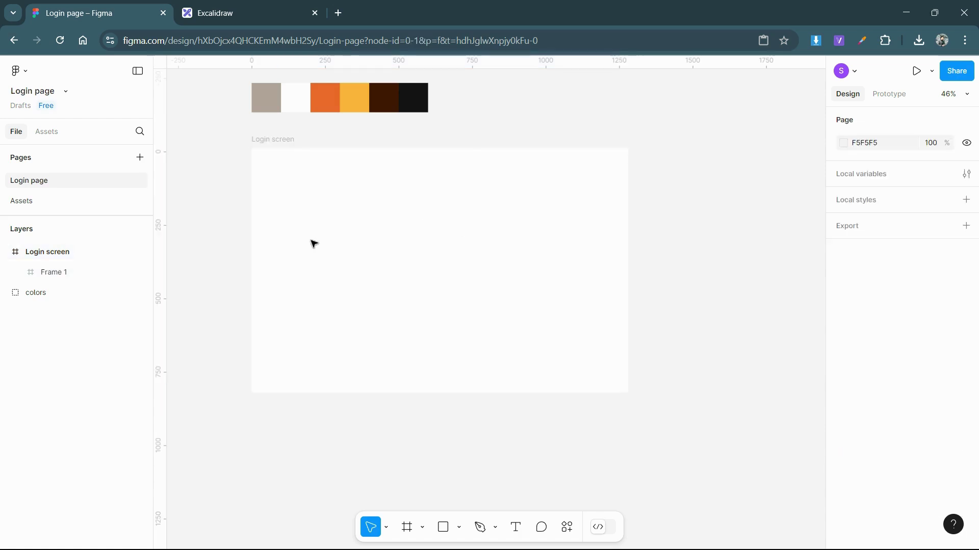
pyautogui.click(54, 272)
pyautogui.write('832')
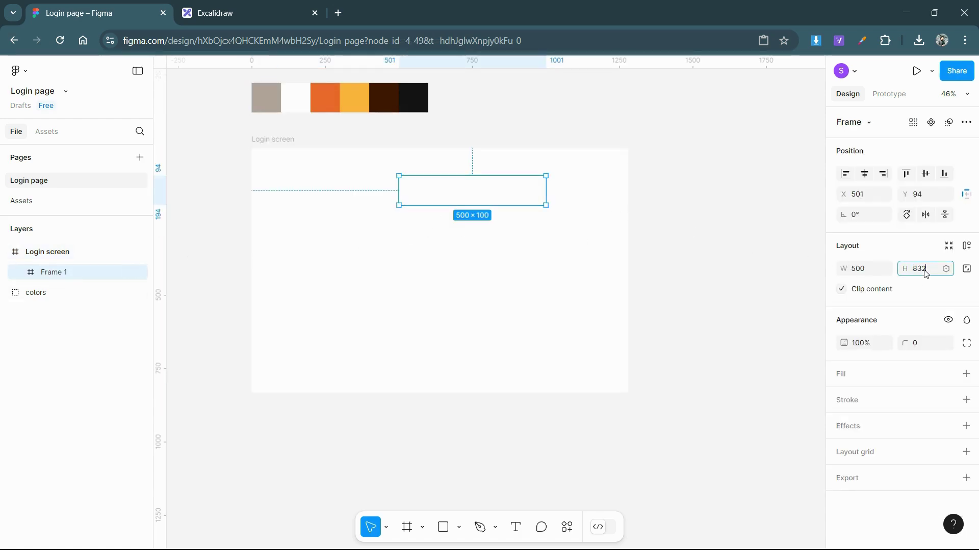
pyautogui.press('Return')
# Align Frame 1 top-right and give it auto layout with a fixed 832 height.
pyautogui.click(883, 173)
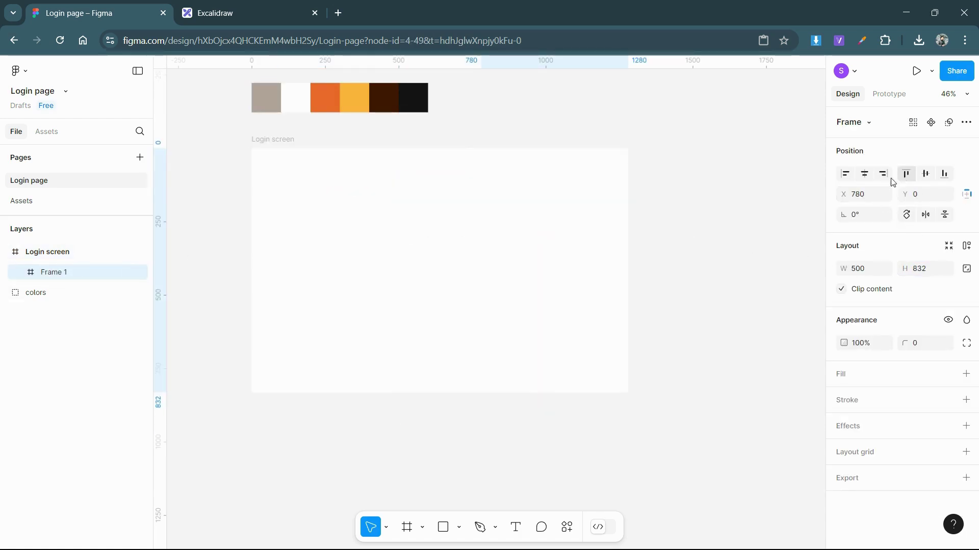
pyautogui.click(967, 247)
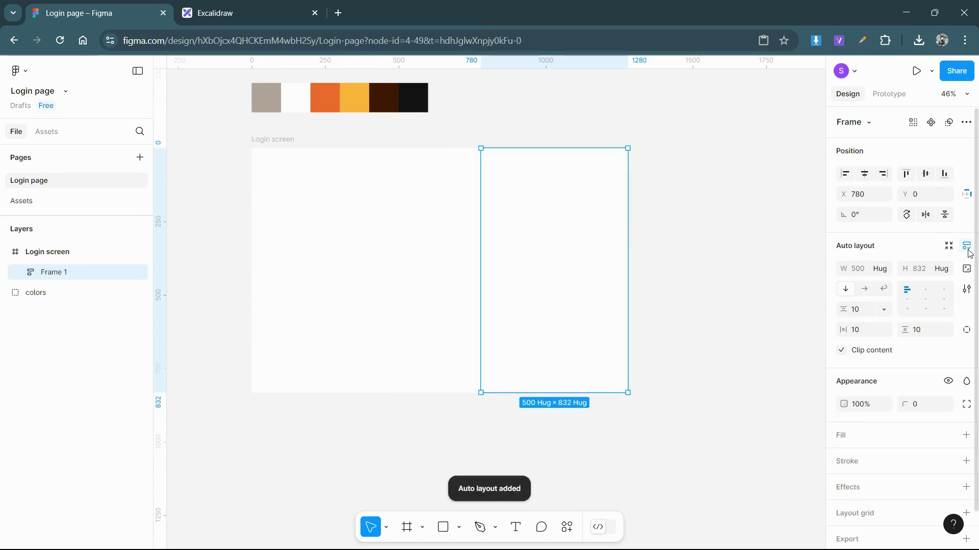
pyautogui.click(885, 269)
pyautogui.click(944, 271)
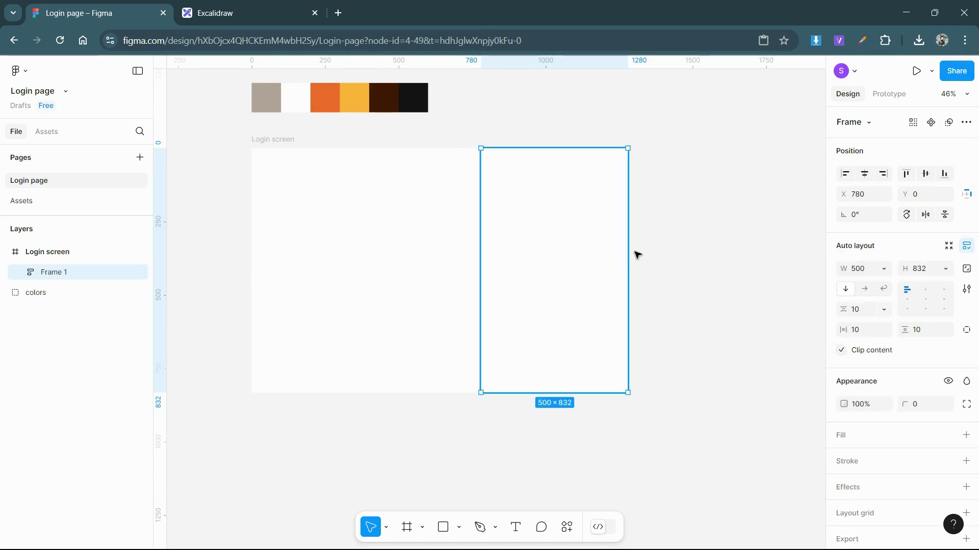
pyautogui.click(710, 244)
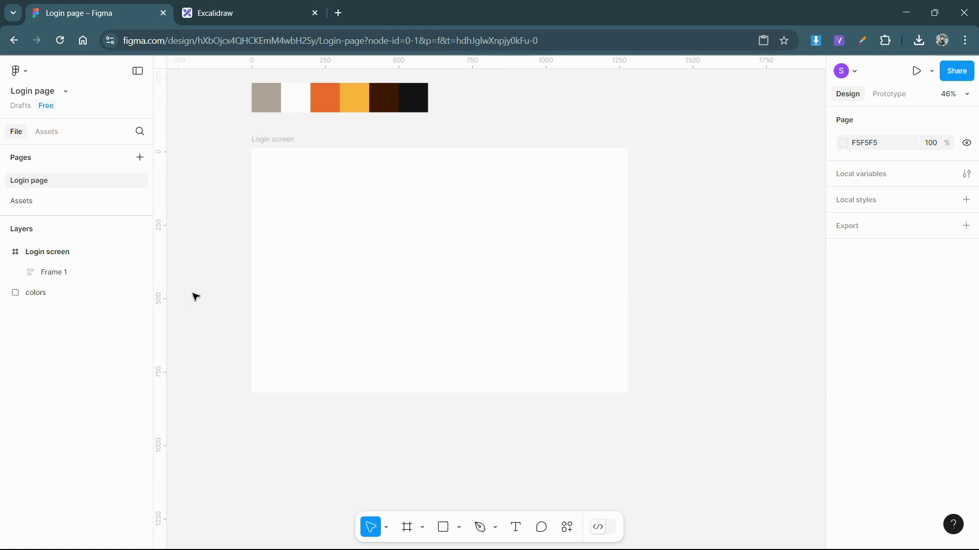
# Paste the orange fitness photo from Assets into Login screen, left-aligned and layered below Frame 1.
pyautogui.click(54, 200)
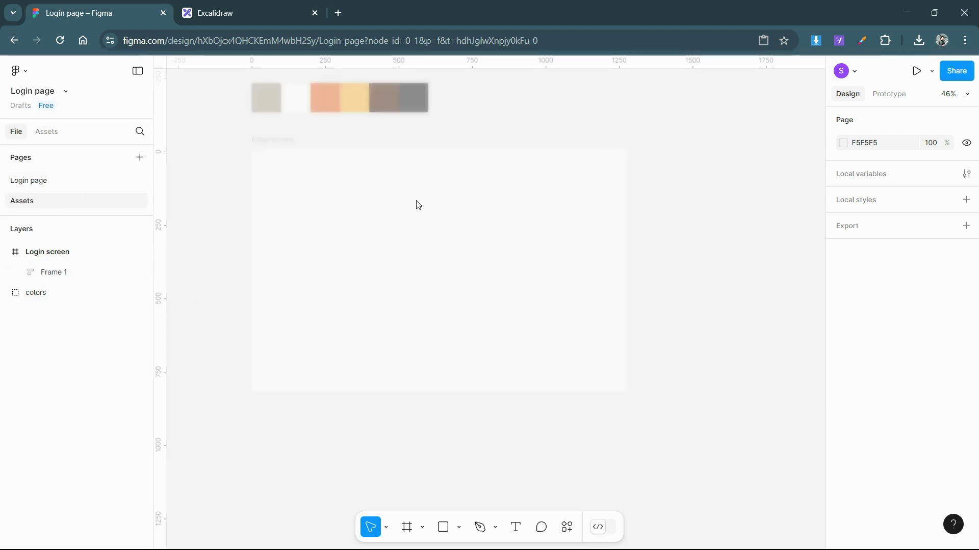
pyautogui.keyDown('ctrl'); pyautogui.scroll(3, 480, 217); pyautogui.keyUp('ctrl')
pyautogui.click(481, 217)
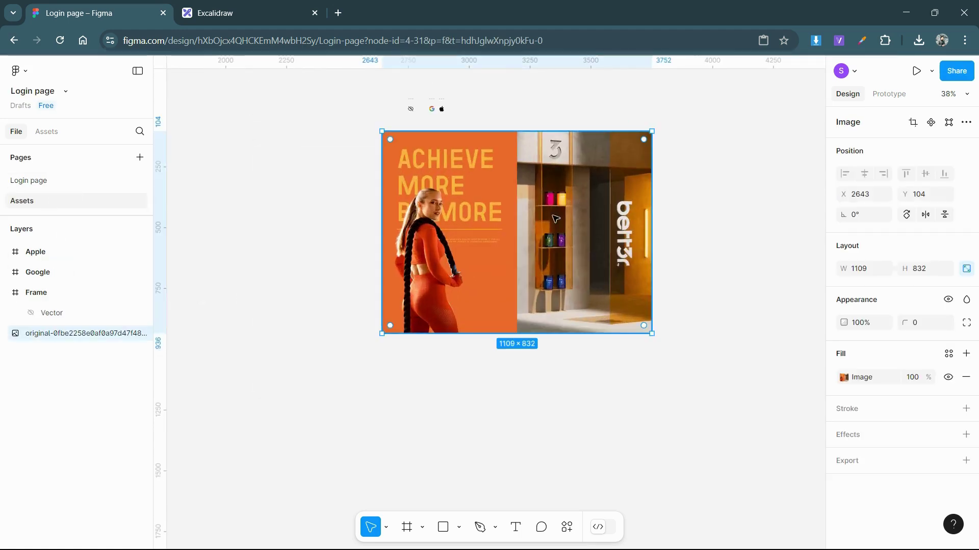
pyautogui.click(55, 185)
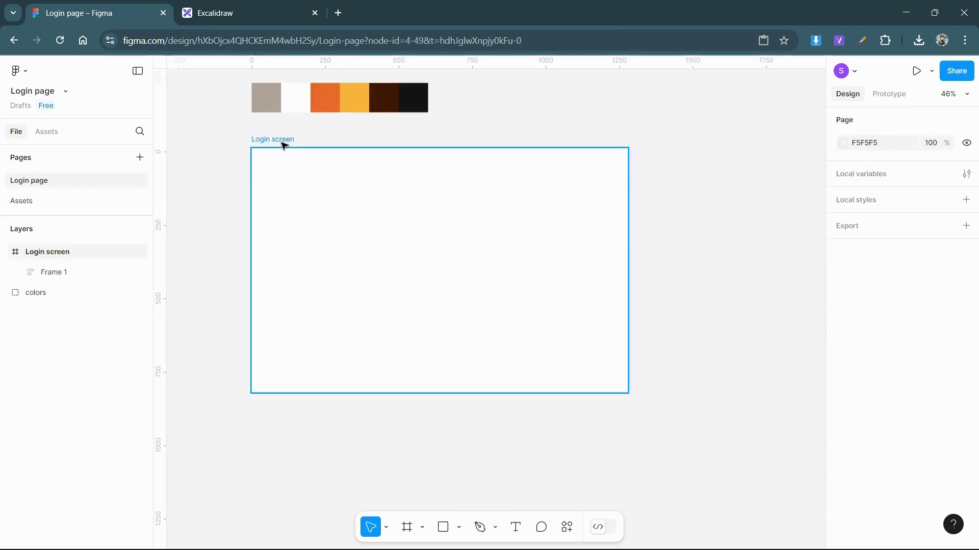
pyautogui.hotkey('ctrl', 'v')
pyautogui.click(844, 174)
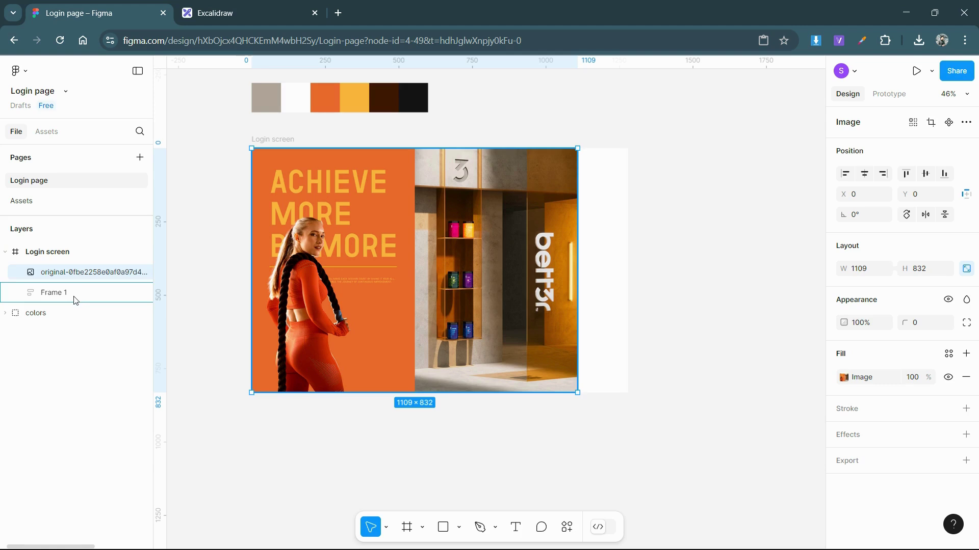
pyautogui.moveTo(75, 277); pyautogui.dragTo(74, 300)
# Give Frame 1 a white FFFFFF fill.
pyautogui.click(609, 270)
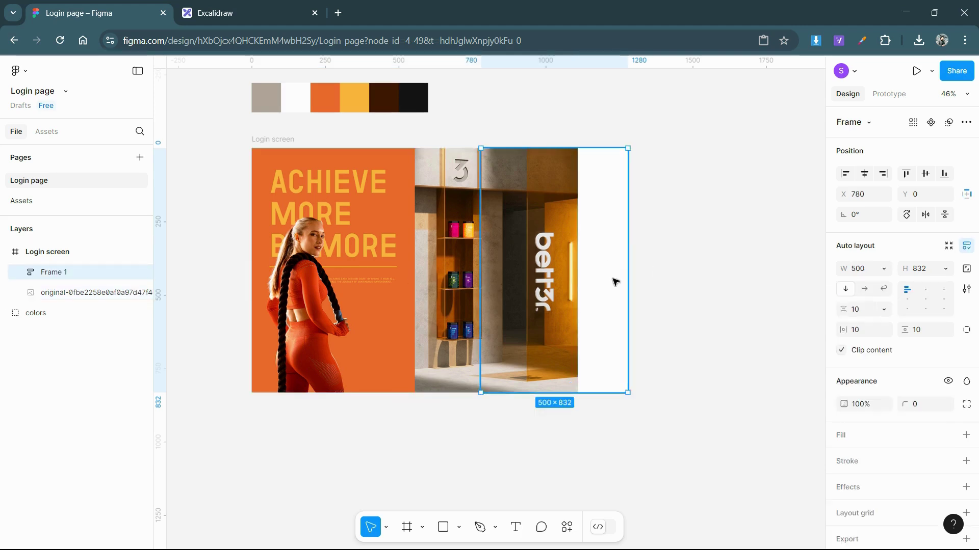
pyautogui.scroll(-1, 848, 400)
pyautogui.click(848, 401)
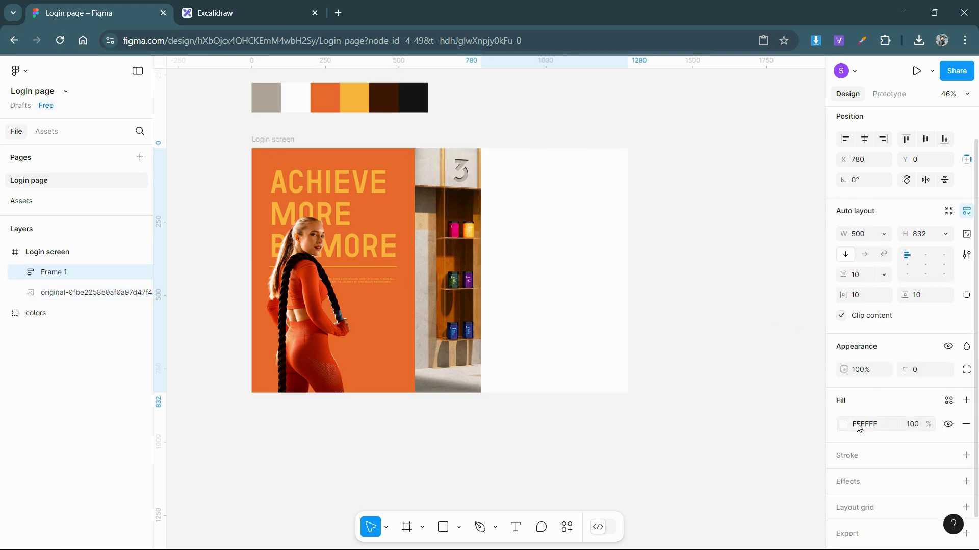
pyautogui.click(668, 269)
pyautogui.scroll(1, 530, 233)
pyautogui.scroll(1, 529, 233)
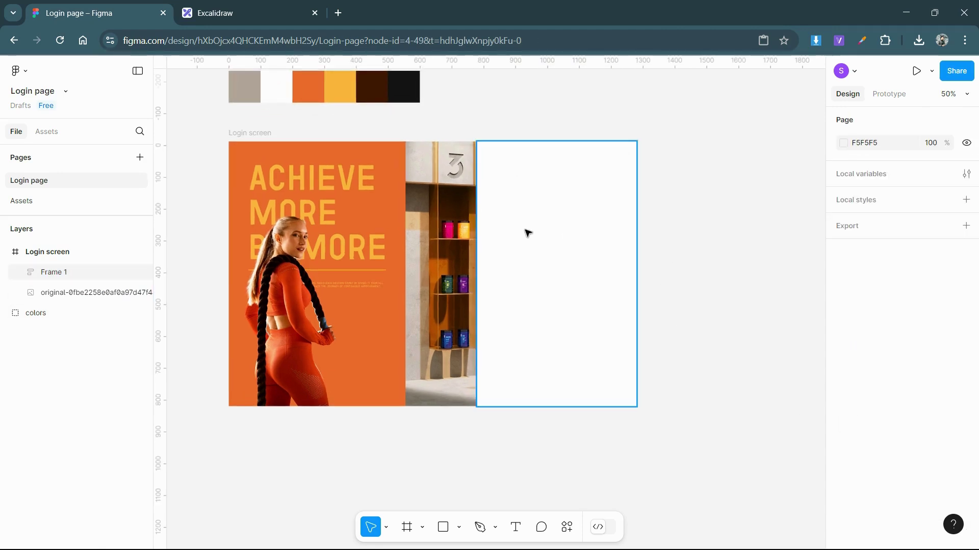
# Centre Frame 1's contents and add a 100×100 auto-layout Frame 2 inside it.
pyautogui.click(527, 233)
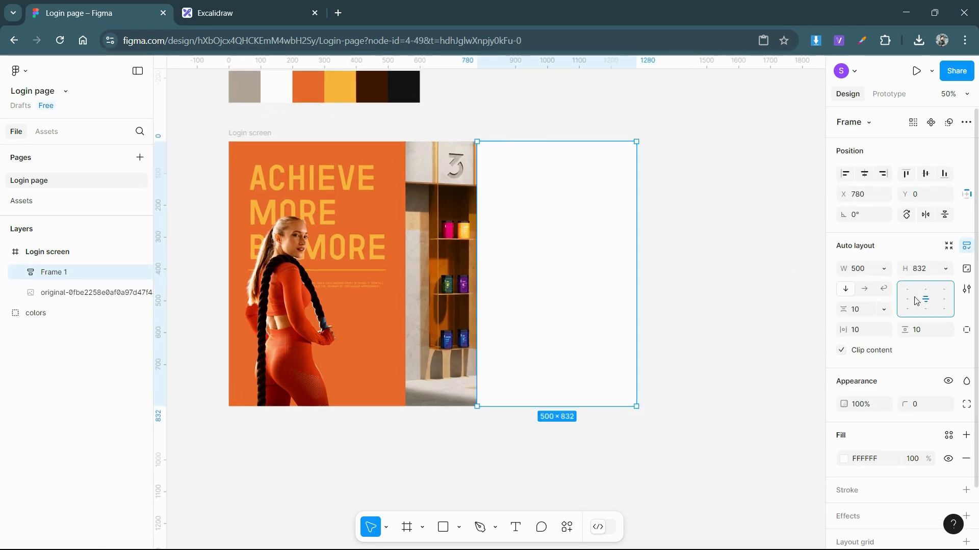
pyautogui.click(695, 253)
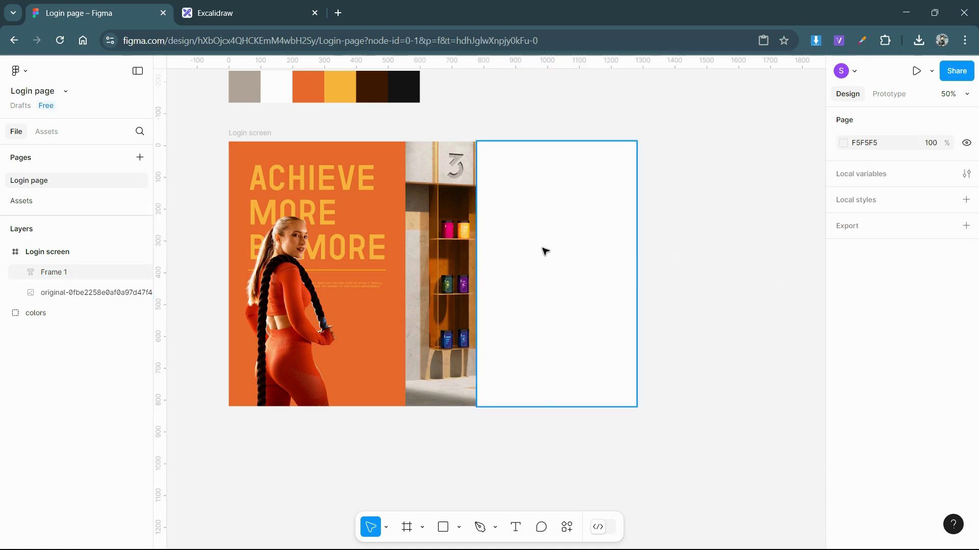
pyautogui.click(544, 250)
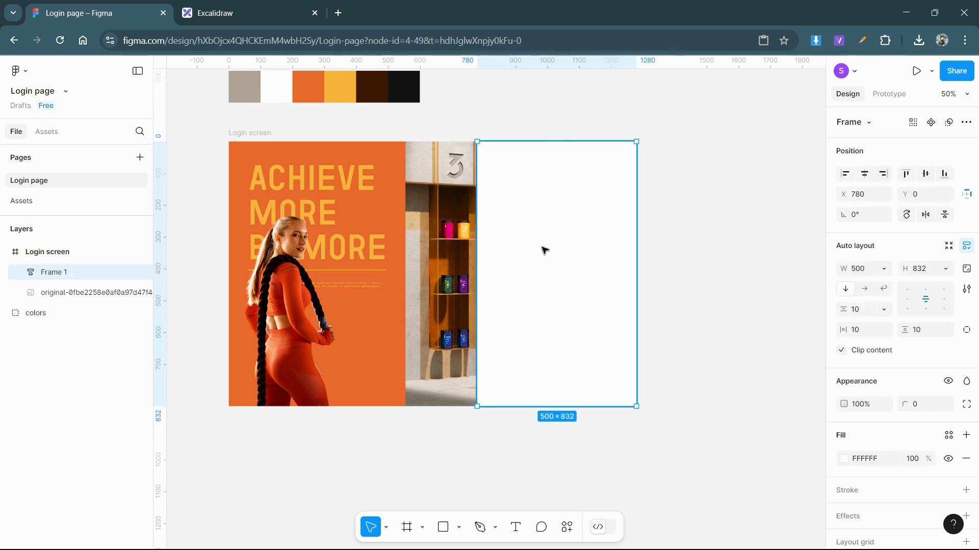
pyautogui.click(406, 533)
pyautogui.click(541, 258)
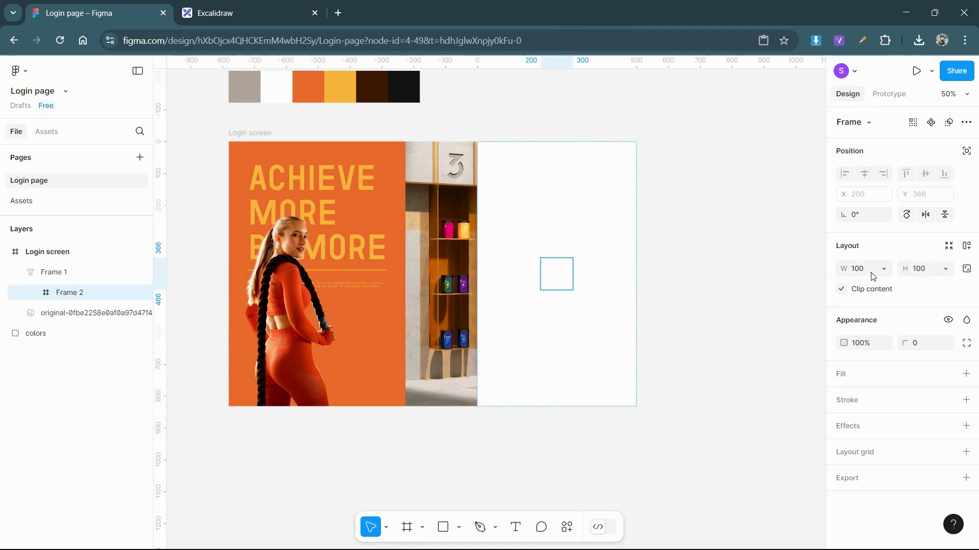
pyautogui.click(966, 246)
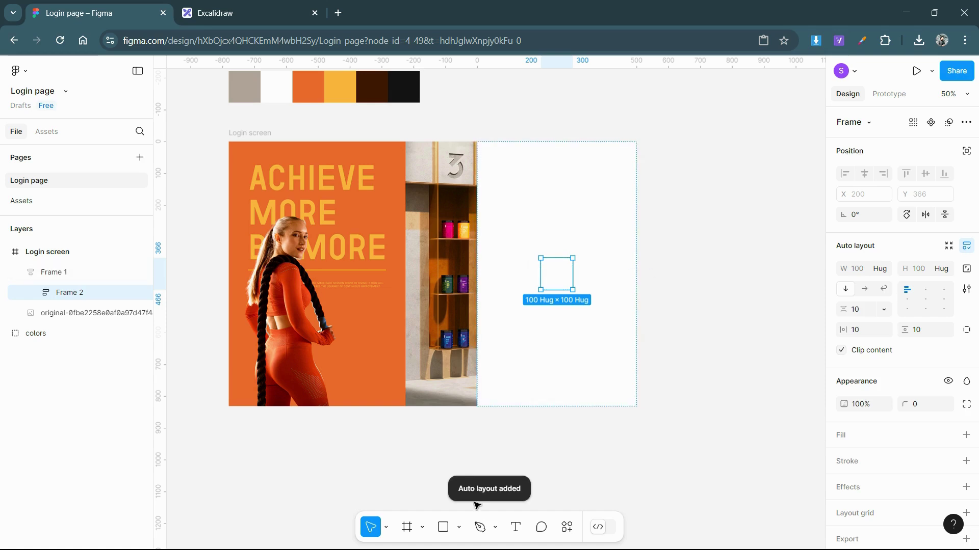
# Start a new text layer and copy the title text from the Excalidraw wireframe.
pyautogui.click(516, 529)
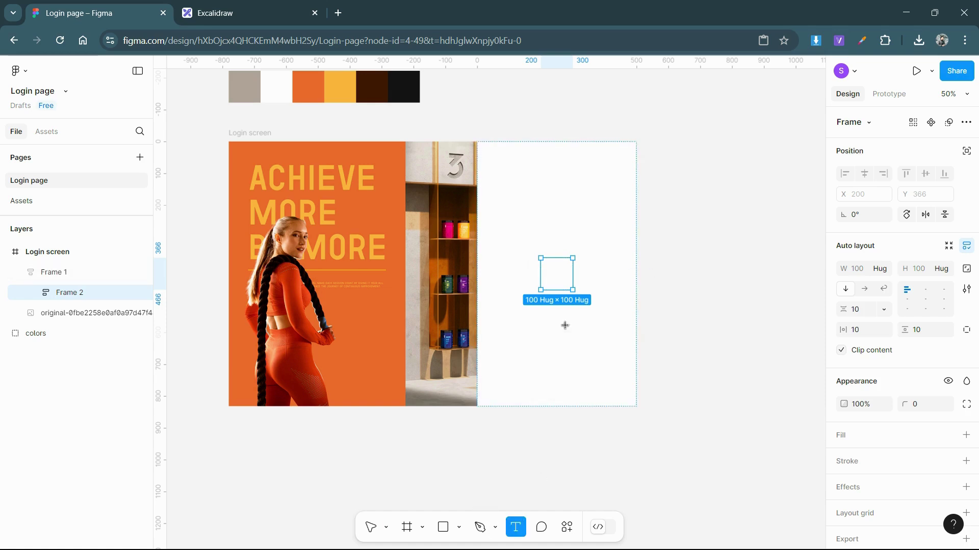
pyautogui.click(680, 269)
pyautogui.click(234, 9)
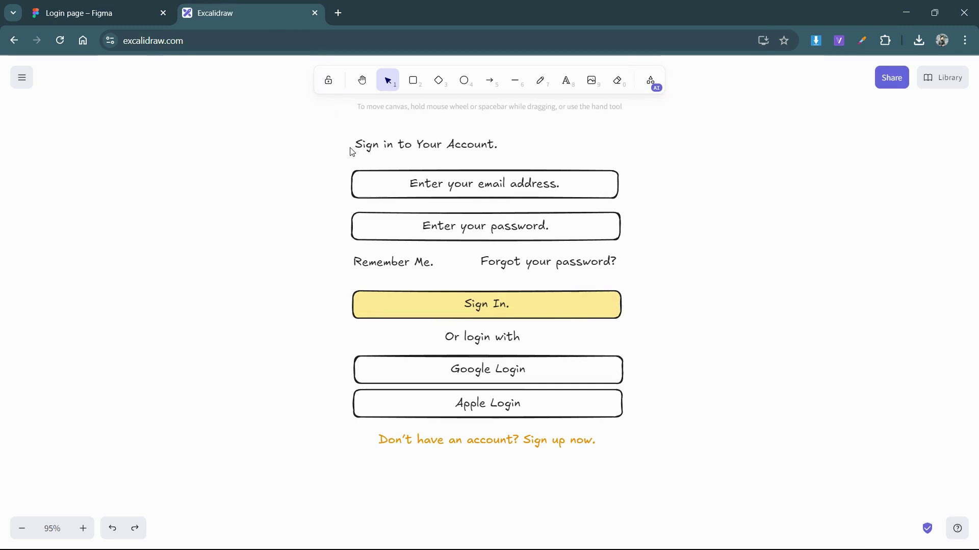
pyautogui.click(401, 137)
pyautogui.press('Return')
pyautogui.click(60, 9)
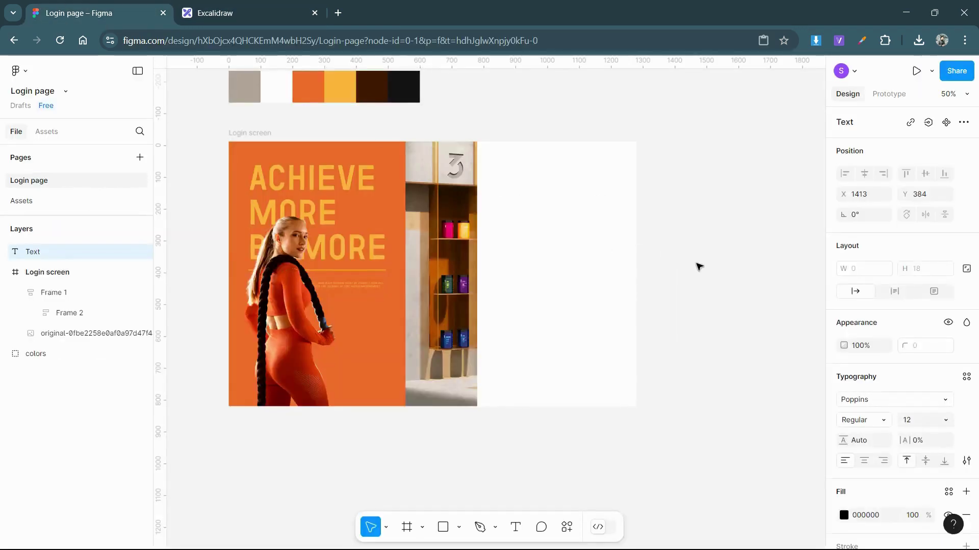
# Paste 'Sign in to Your Account.' and style it Poppins Medium 18 with -2% letter spacing.
pyautogui.hotkey('ctrl', 'v')
pyautogui.press('Escape')
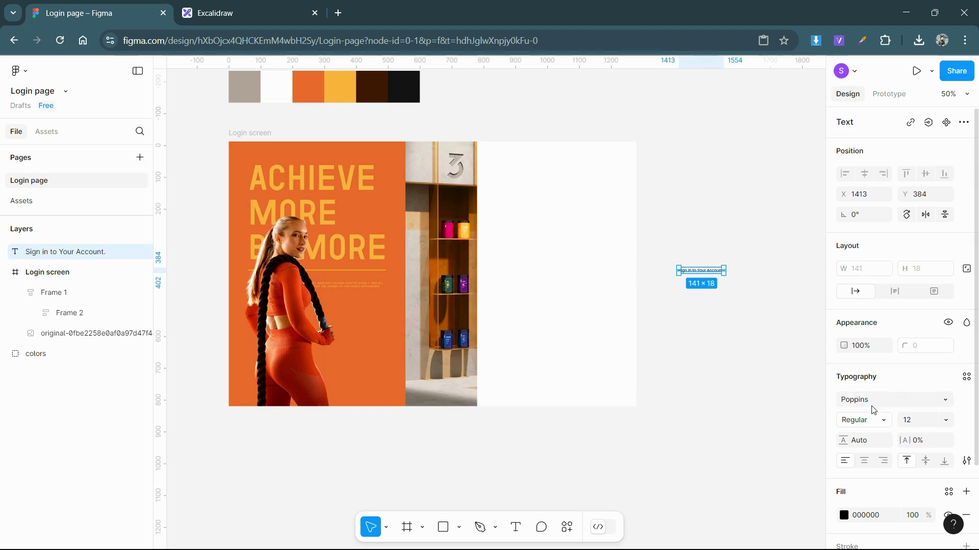
pyautogui.click(923, 419)
pyautogui.write('18')
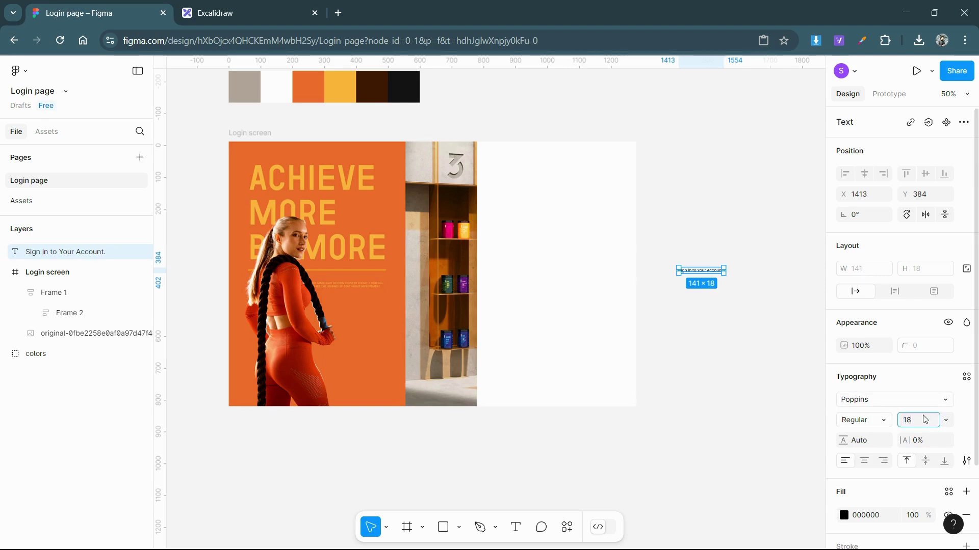
pyautogui.click(867, 420)
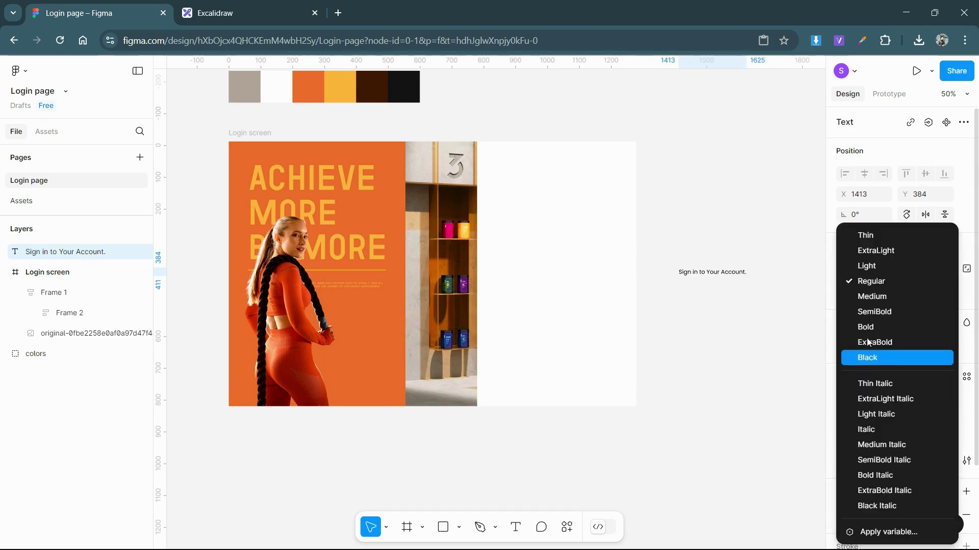
pyautogui.click(871, 298)
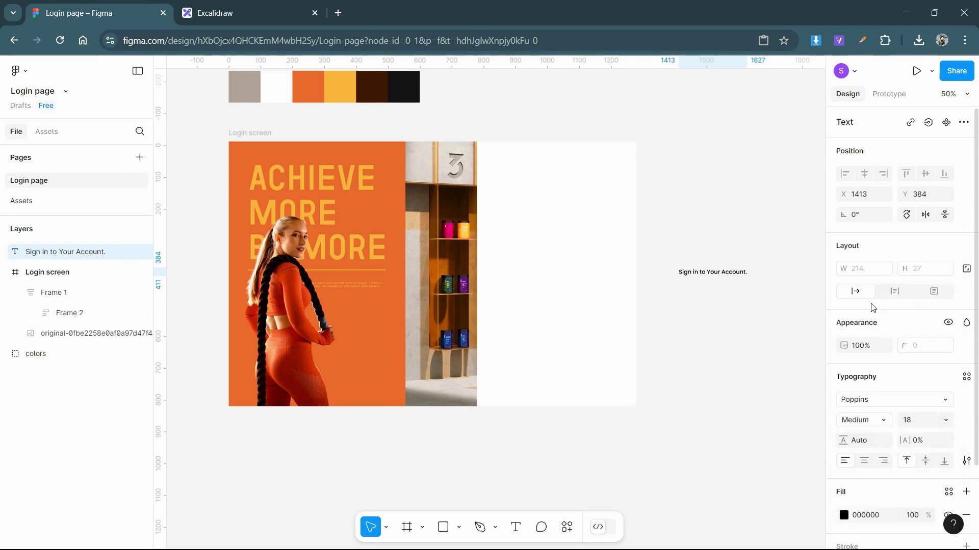
pyautogui.click(931, 441)
pyautogui.write('-2')
pyautogui.press('Return')
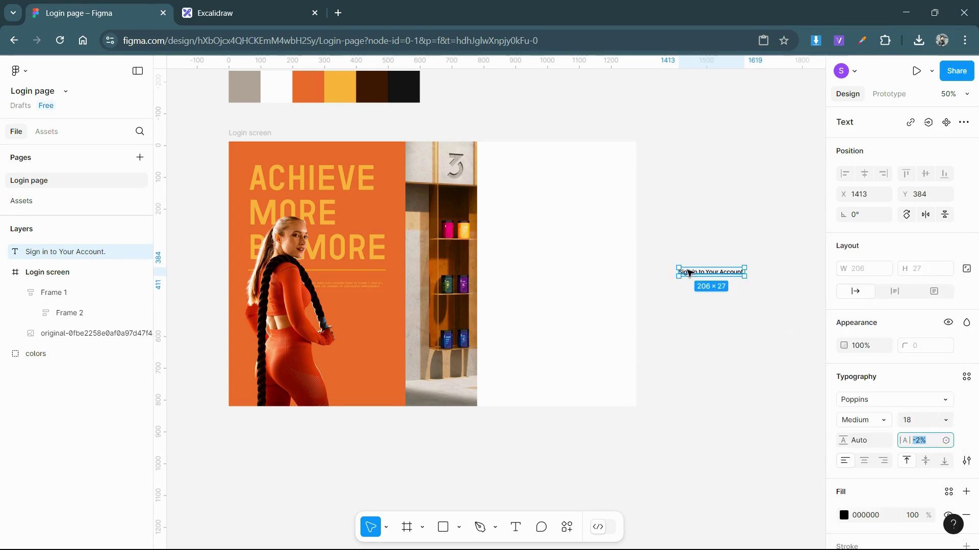
# Cut the heading out and select the empty Frame 2.
pyautogui.click(705, 272)
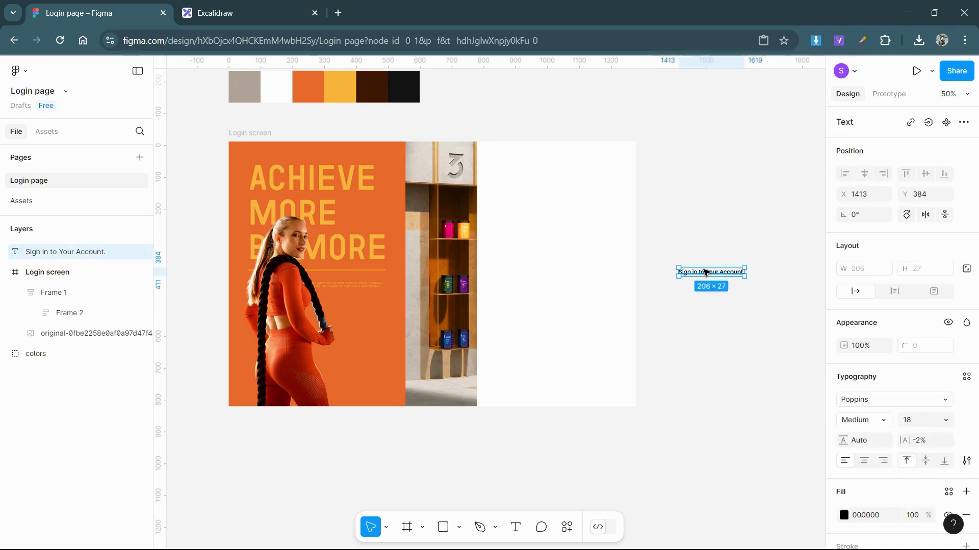
pyautogui.press('Delete')
pyautogui.doubleClick(557, 276)
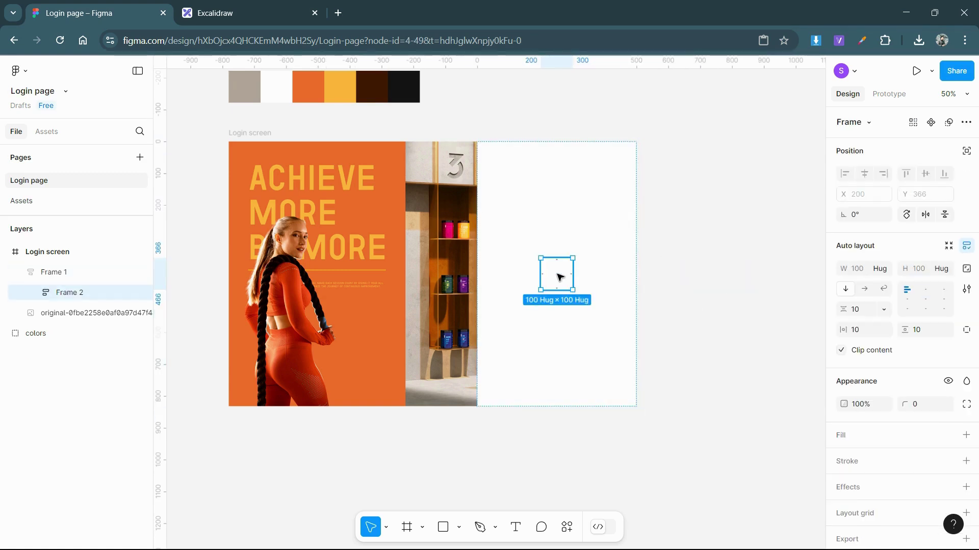
# Paste the heading into Frame 2 with a 16 gap and zero padding.
pyautogui.hotkey('ctrl', 'v')
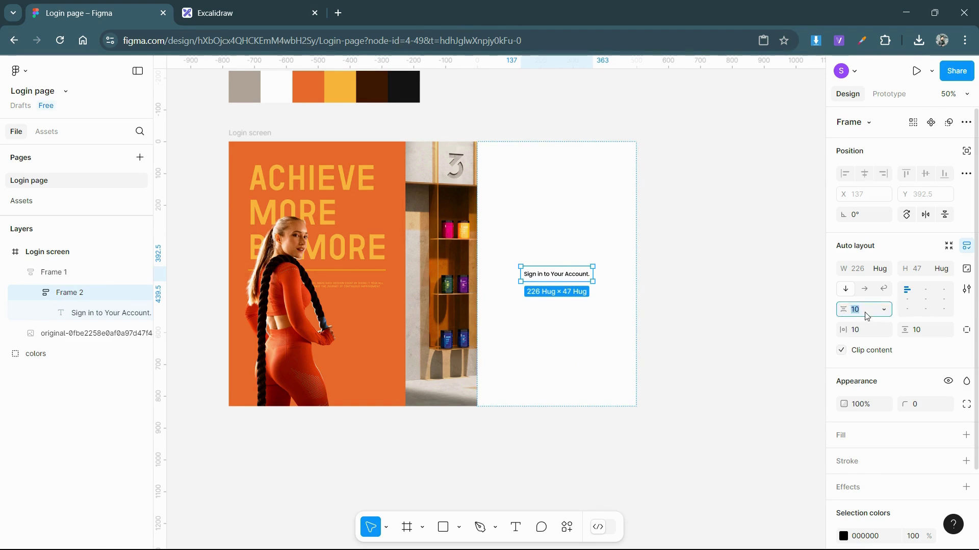
pyautogui.write('16')
pyautogui.press('Tab')
pyautogui.write('0')
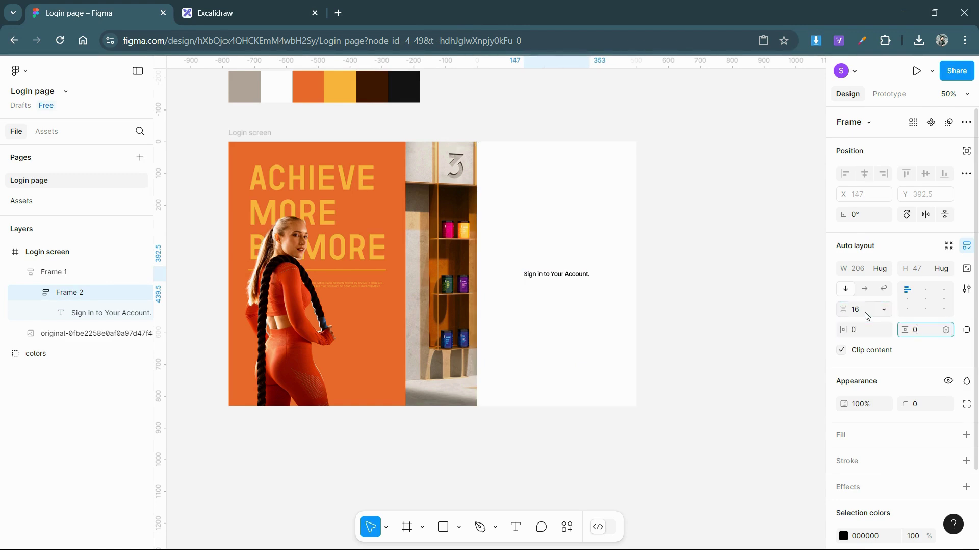
pyautogui.press('Return')
# Colour the heading 141414 from the near-black swatch and set its size to 20.
pyautogui.scroll(-2, 849, 443)
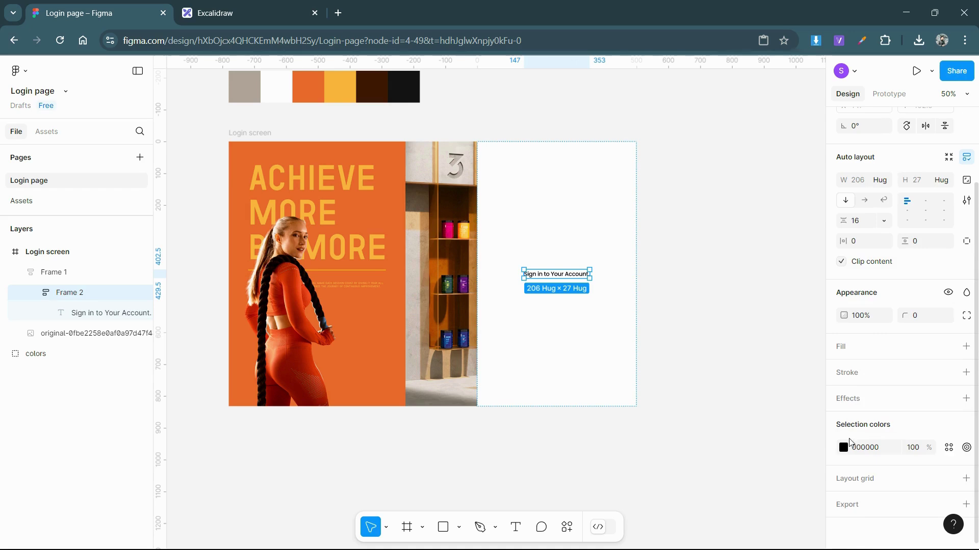
pyautogui.click(844, 447)
pyautogui.click(691, 405)
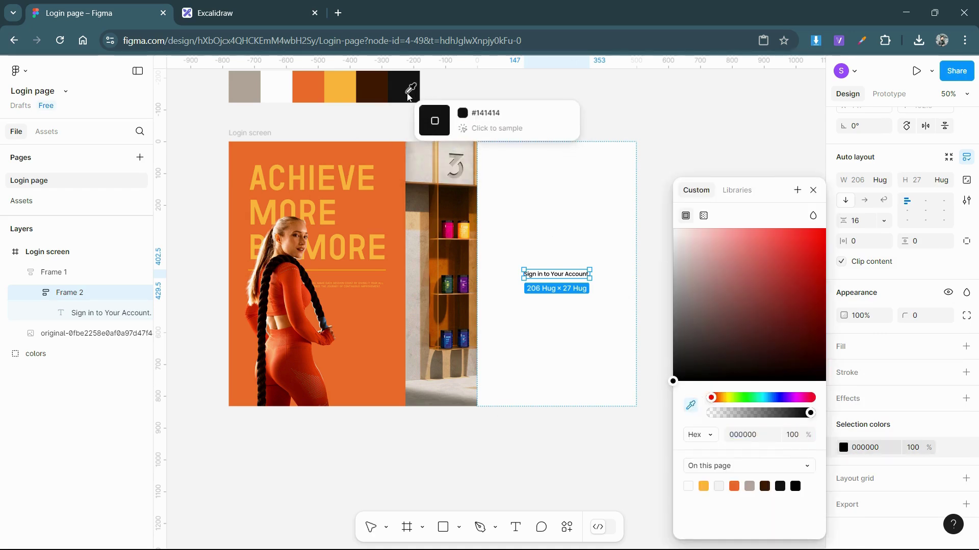
pyautogui.click(410, 91)
pyautogui.click(659, 340)
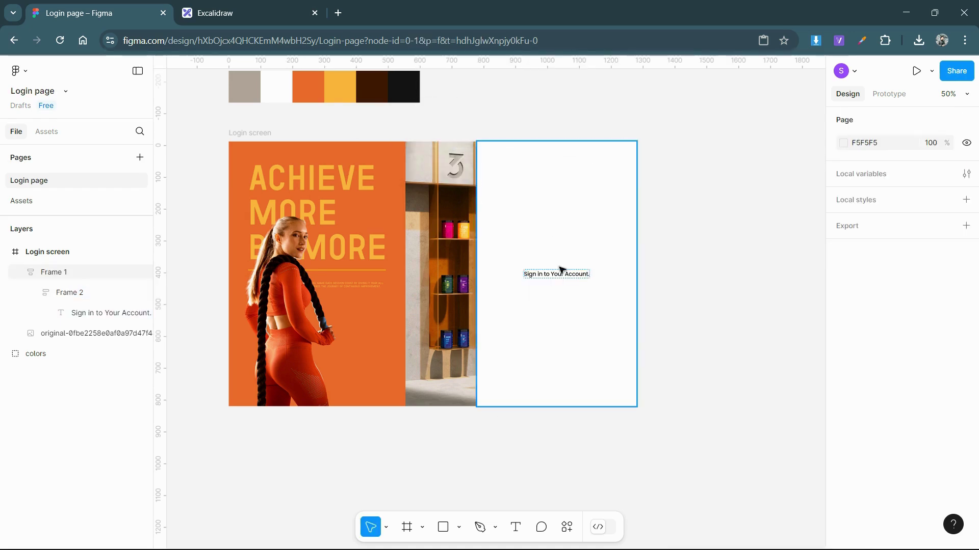
pyautogui.keyDown('ctrl'); pyautogui.click(559, 272); pyautogui.keyUp('ctrl')
pyautogui.scroll(3, 559, 272)
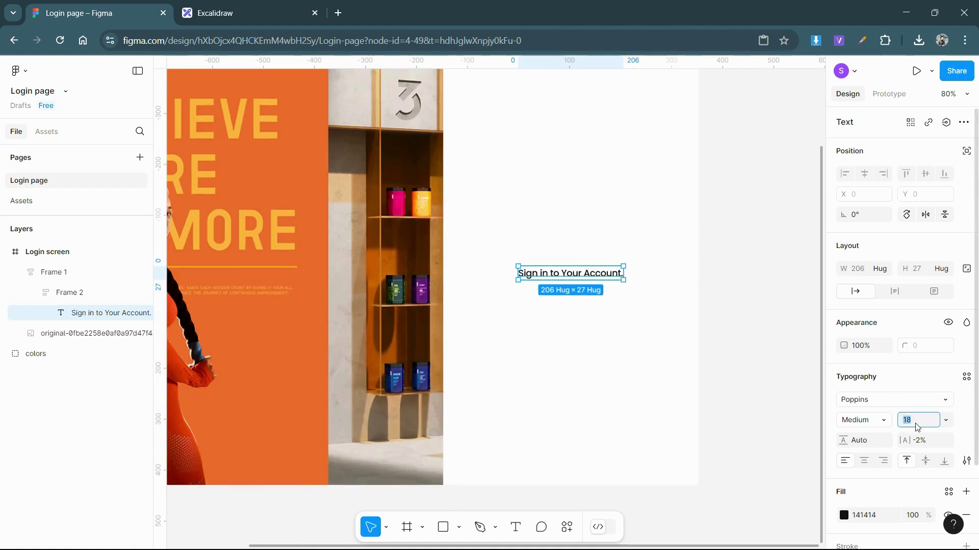
pyautogui.write('20')
pyautogui.press('Return')
# Select the email field in the Excalidraw wireframe.
pyautogui.scroll(5, 586, 285)
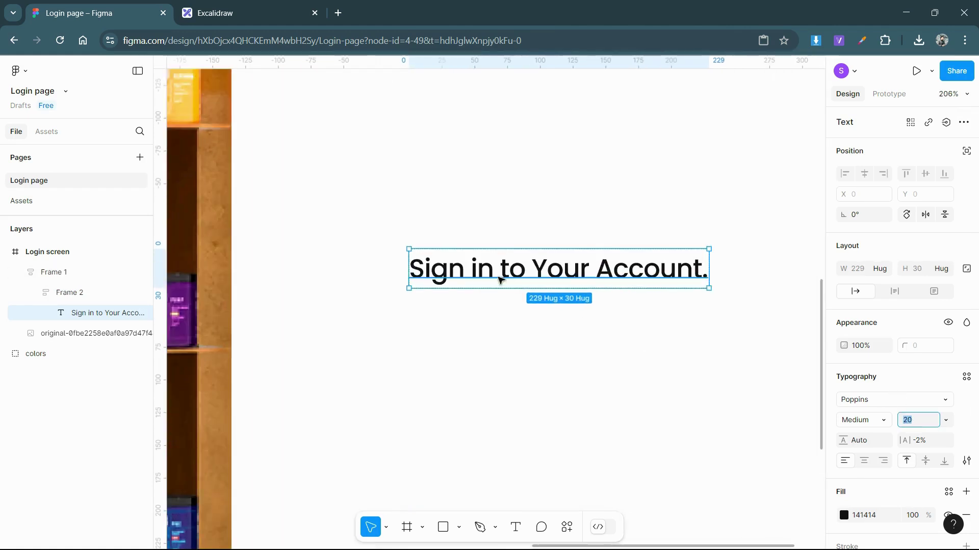
pyautogui.scroll(-6, 517, 286)
pyautogui.click(672, 270)
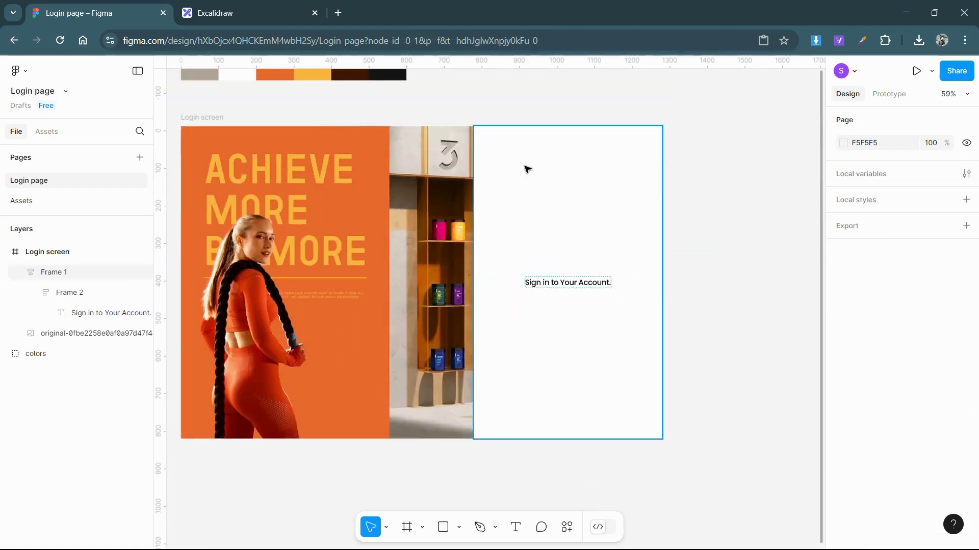
pyautogui.hotkey('ctrl', 'Tab')
pyautogui.click(447, 184)
# Add a 400×48 frame with 6 corner radius below the heading in Frame 2.
pyautogui.press('Return')
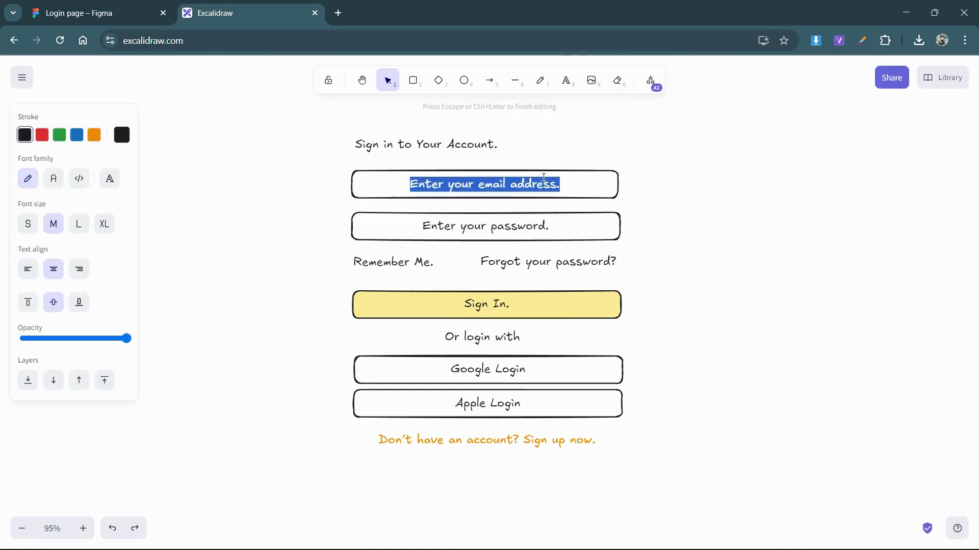
pyautogui.hotkey('ctrl', 'Tab')
pyautogui.click(582, 283)
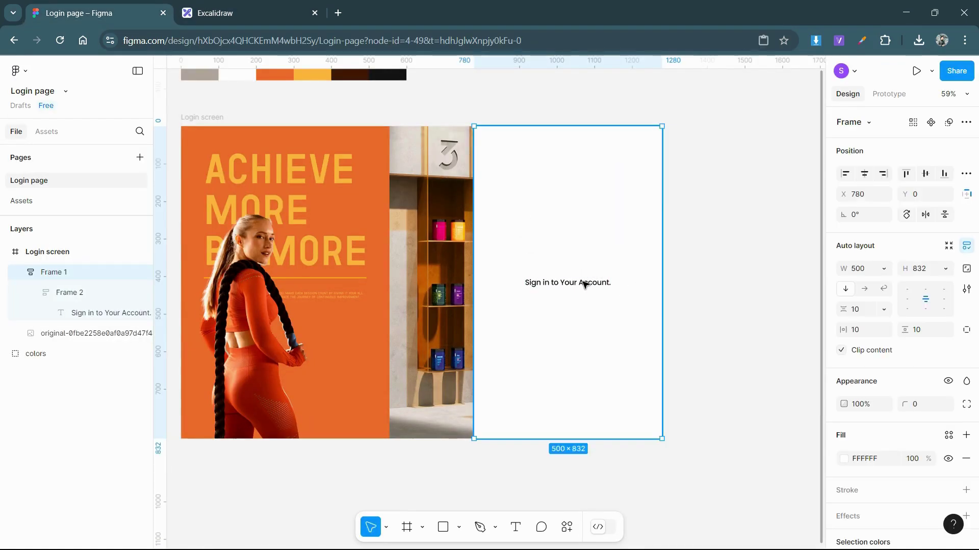
pyautogui.press('f')
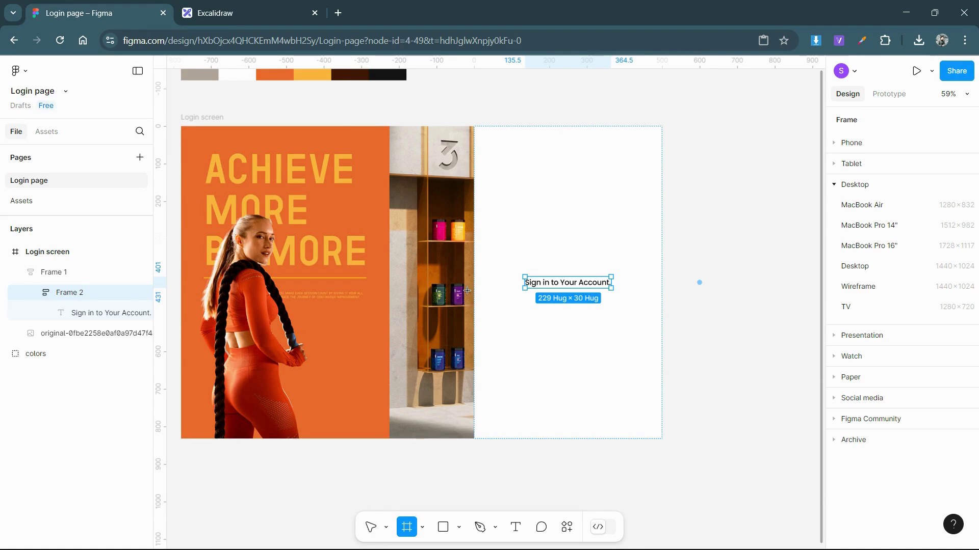
pyautogui.click(619, 269)
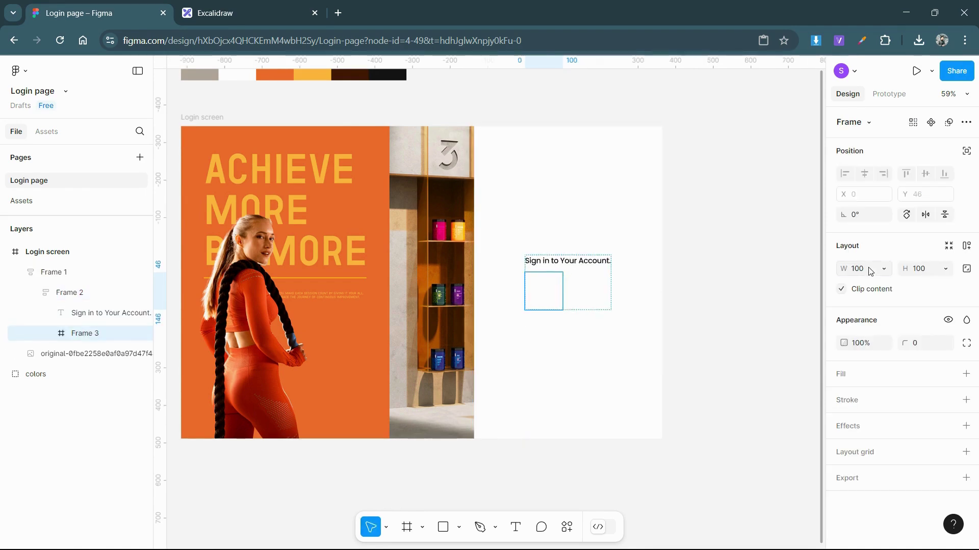
pyautogui.press('Tab')
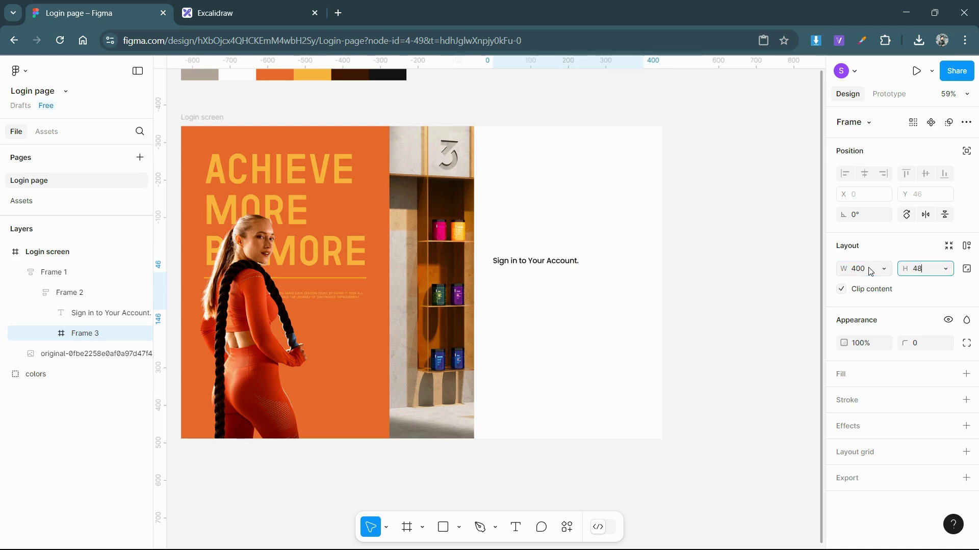
pyautogui.press('Return')
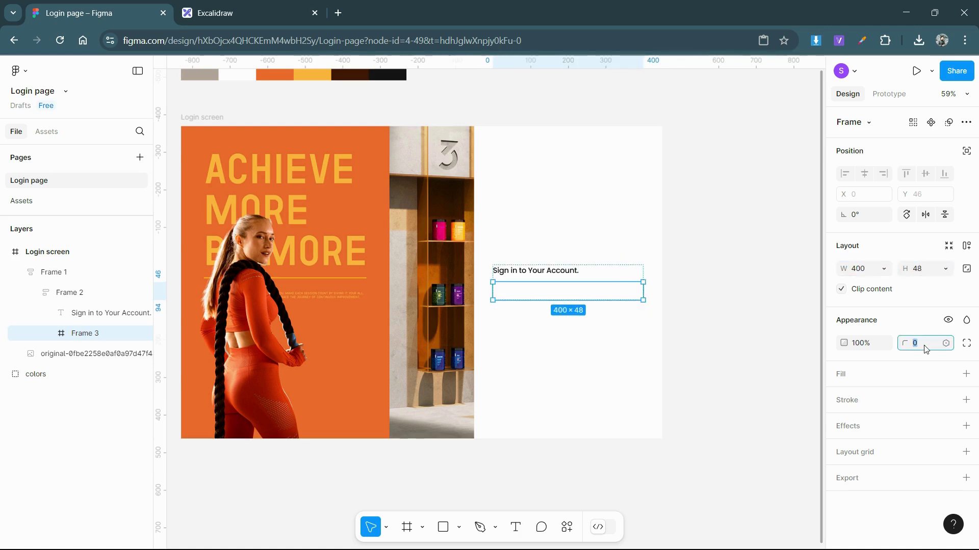
pyautogui.write('6')
pyautogui.press('Return')
# Give the input box auto layout with its height fixed at 48.
pyautogui.click(966, 246)
pyautogui.click(883, 268)
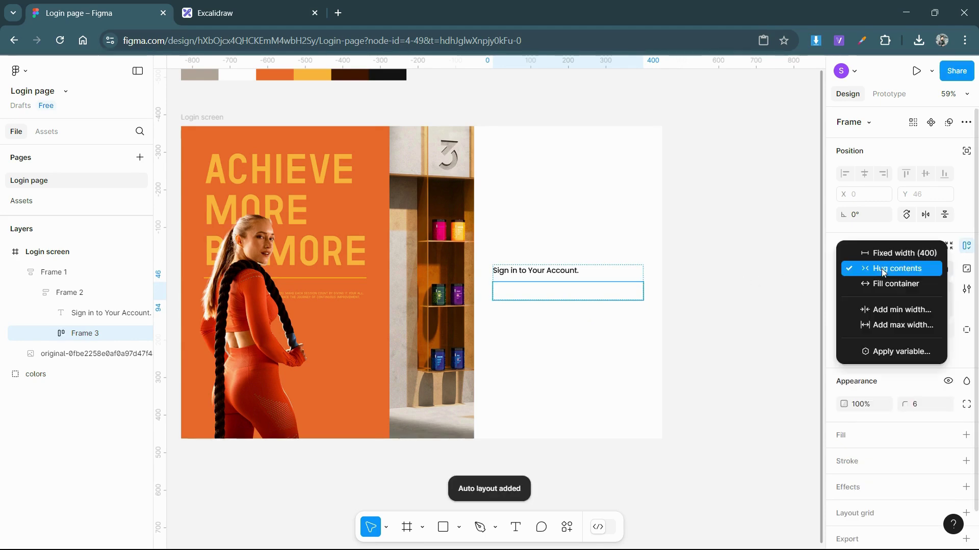
pyautogui.click(947, 269)
pyautogui.click(946, 254)
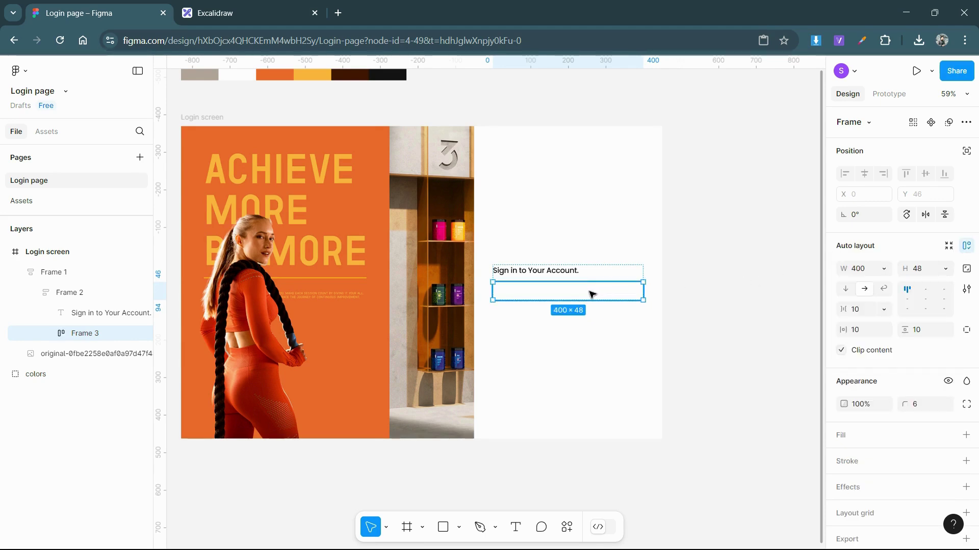
# Add a 1px grey 959493 stroke to the input box, sampled from the palette.
pyautogui.click(861, 457)
pyautogui.scroll(2, 686, 388)
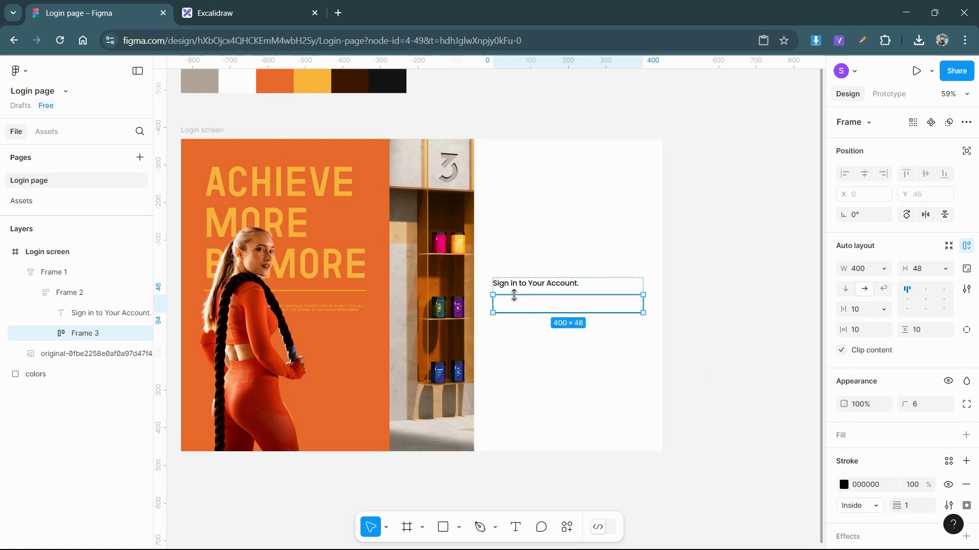
pyautogui.click(844, 484)
pyautogui.click(691, 405)
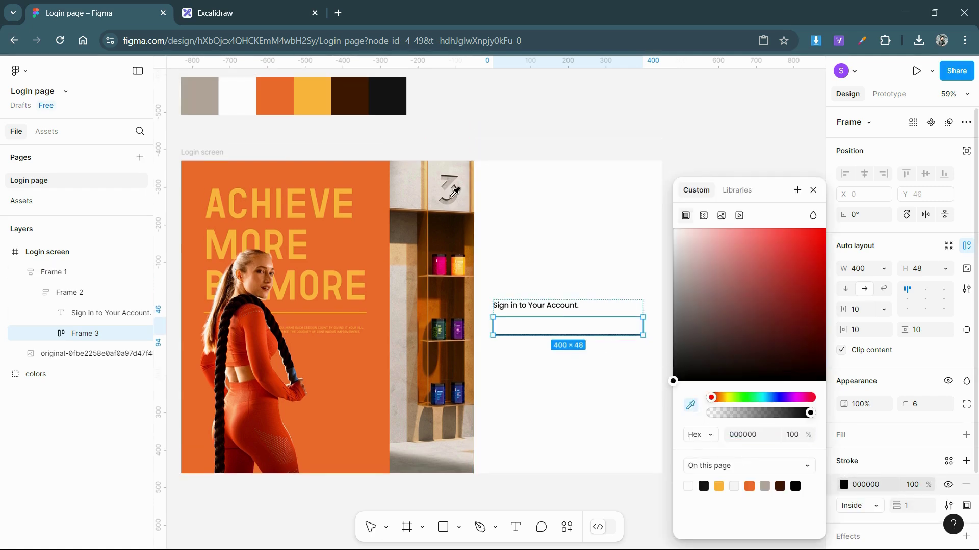
pyautogui.click(199, 96)
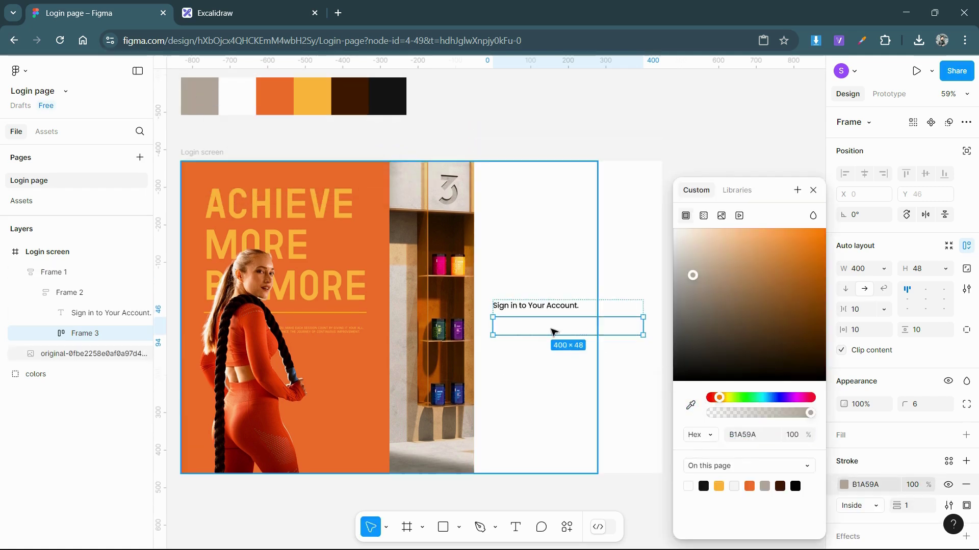
pyautogui.click(667, 299)
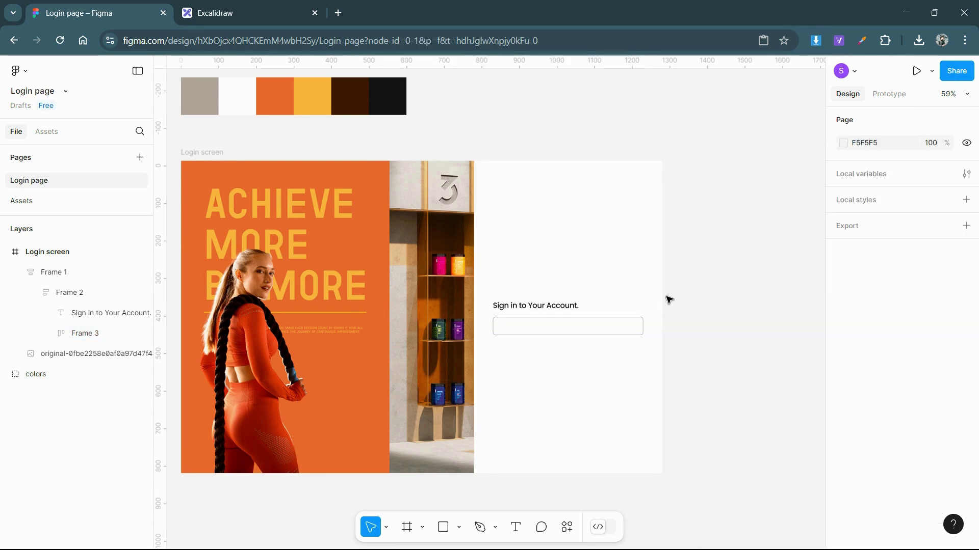
pyautogui.click(620, 331)
pyautogui.click(620, 332)
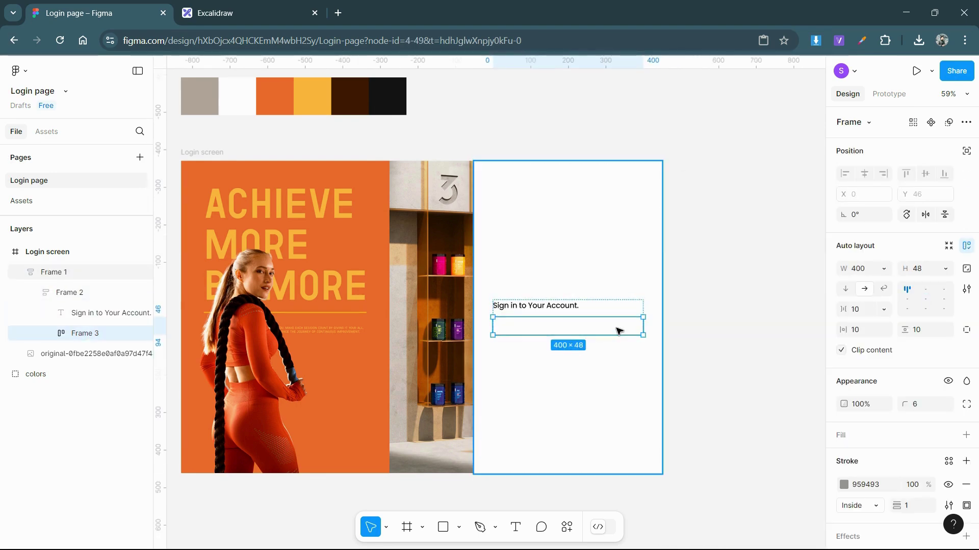
# Place the email placeholder text inside the input box in Regular weight.
pyautogui.hotkey('ctrl', 'v')
pyautogui.moveTo(525, 315); pyautogui.dragTo(557, 327)
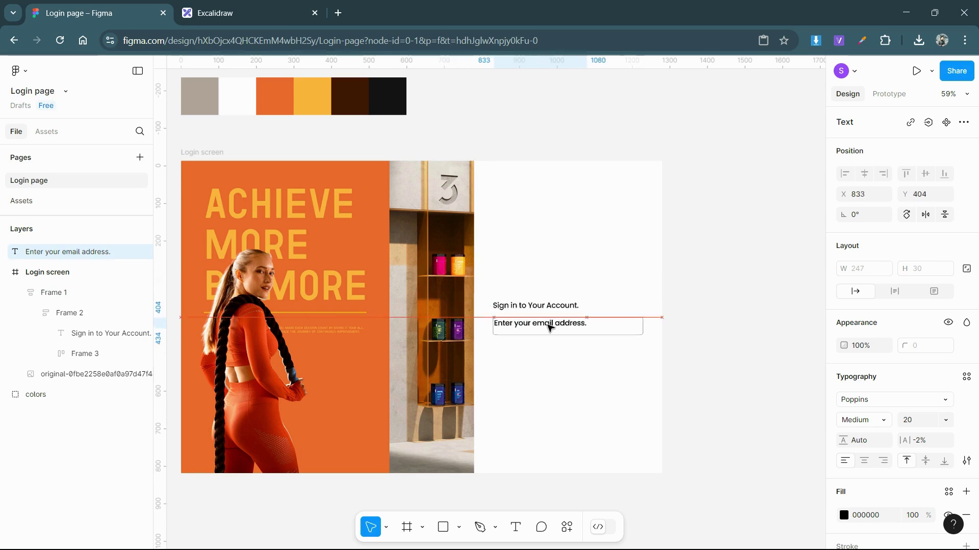
pyautogui.press('Delete')
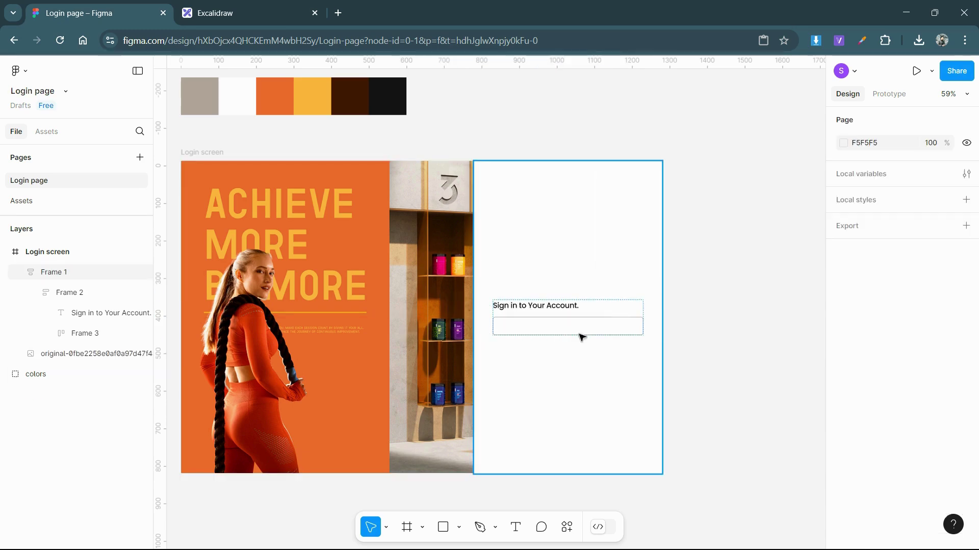
pyautogui.hotkey('ctrl', 'z')
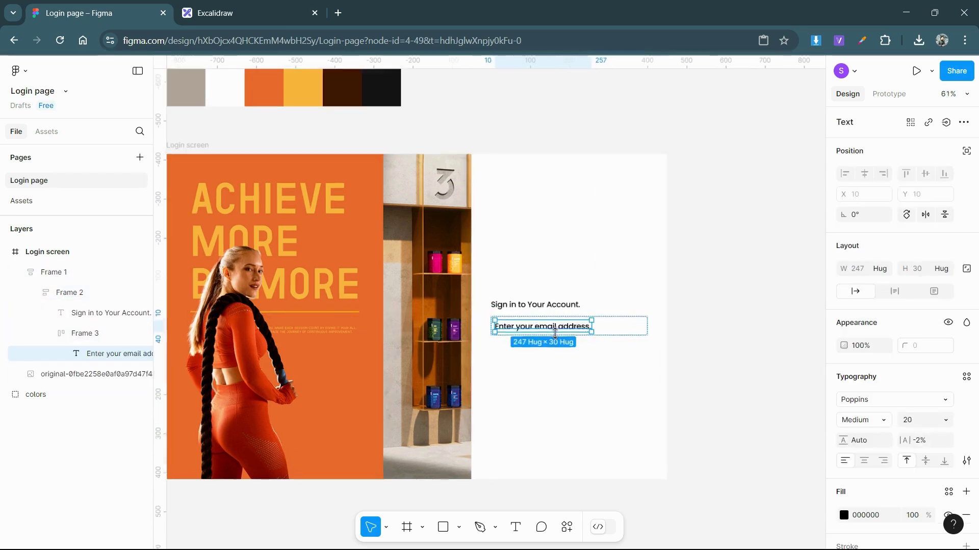
pyautogui.scroll(5, 555, 333)
pyautogui.scroll(-2, 867, 367)
pyautogui.click(864, 357)
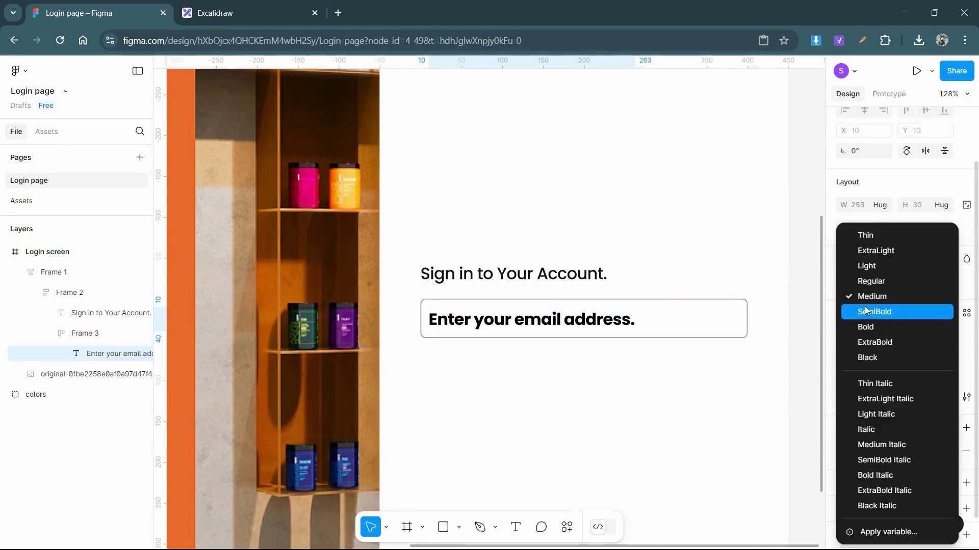
pyautogui.click(873, 289)
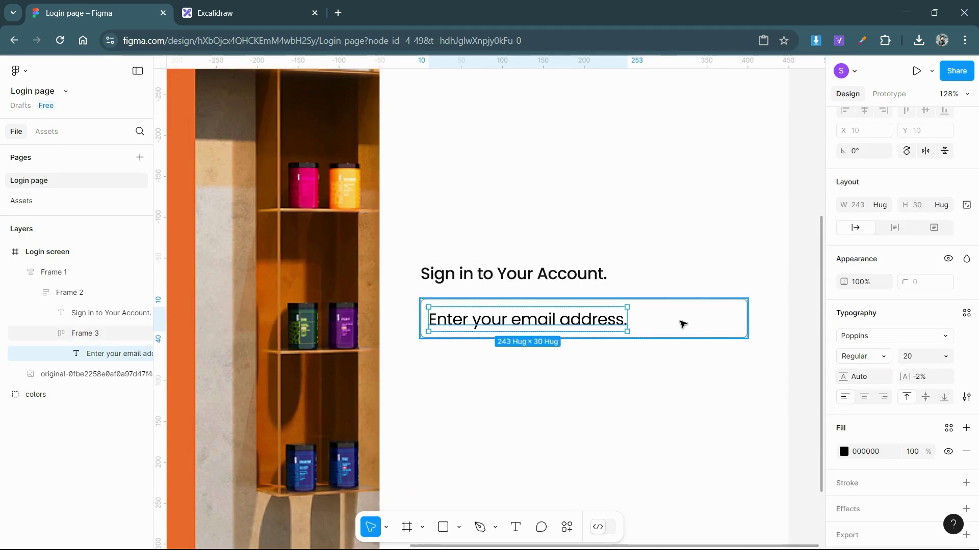
# Give the email field 16 side padding, 14px text, and middle-left alignment.
pyautogui.click(682, 323)
pyautogui.write('16')
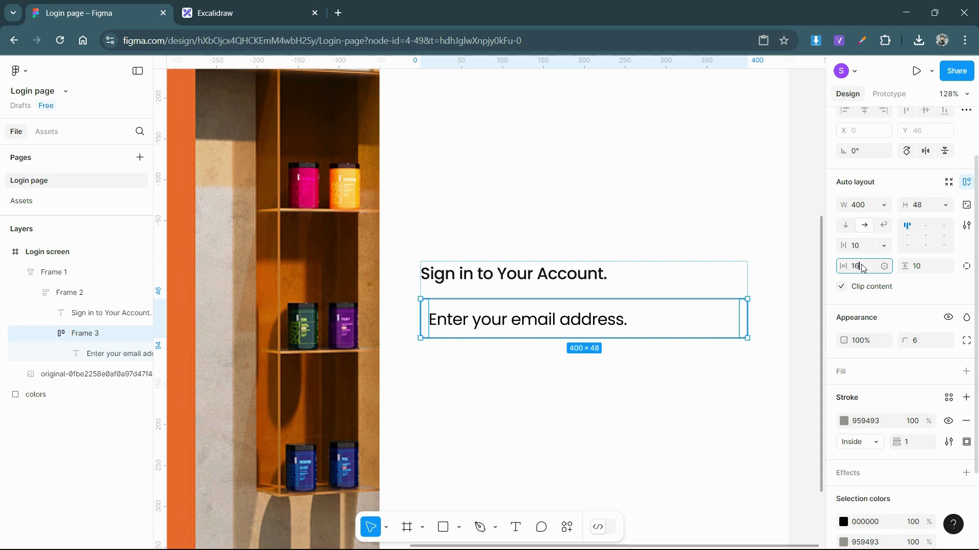
pyautogui.press('Return')
pyautogui.click(530, 320)
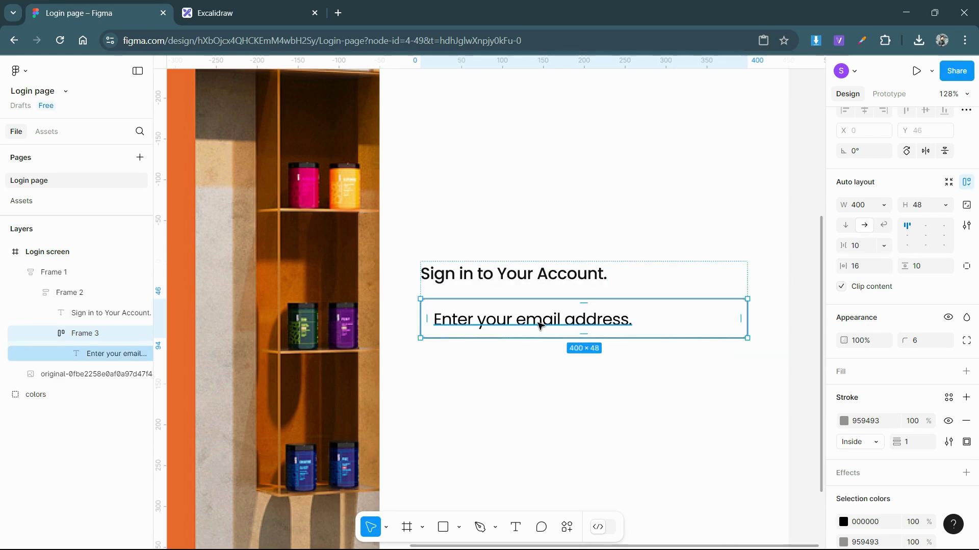
pyautogui.write('16')
pyautogui.press('Return')
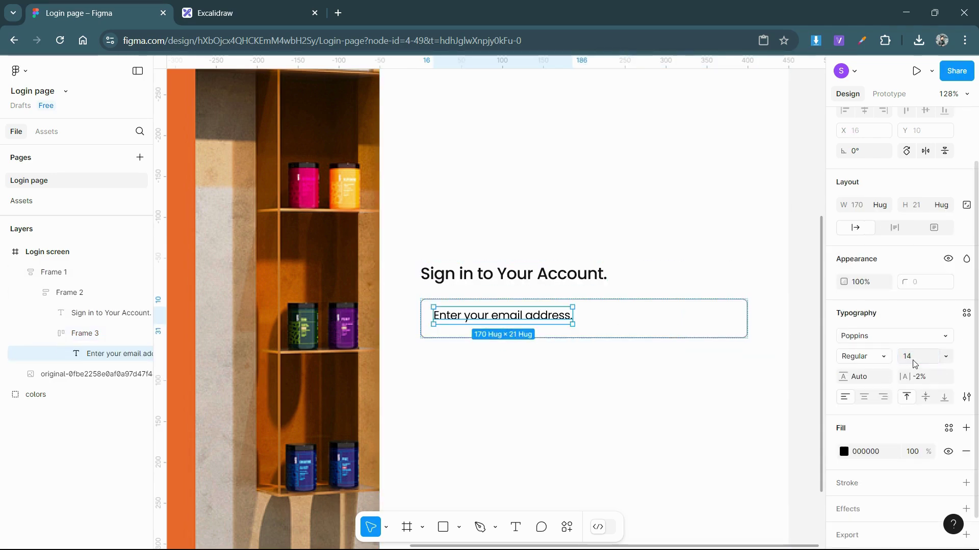
pyautogui.press('Escape')
pyautogui.click(907, 235)
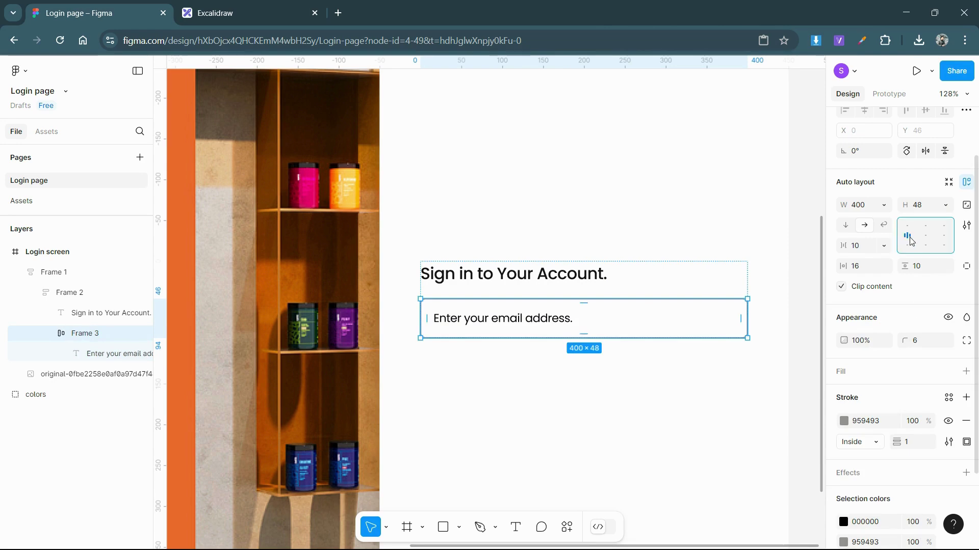
# Drop the trailing period from 'Enter your email address' and colour it light grey 959595.
pyautogui.click(558, 323)
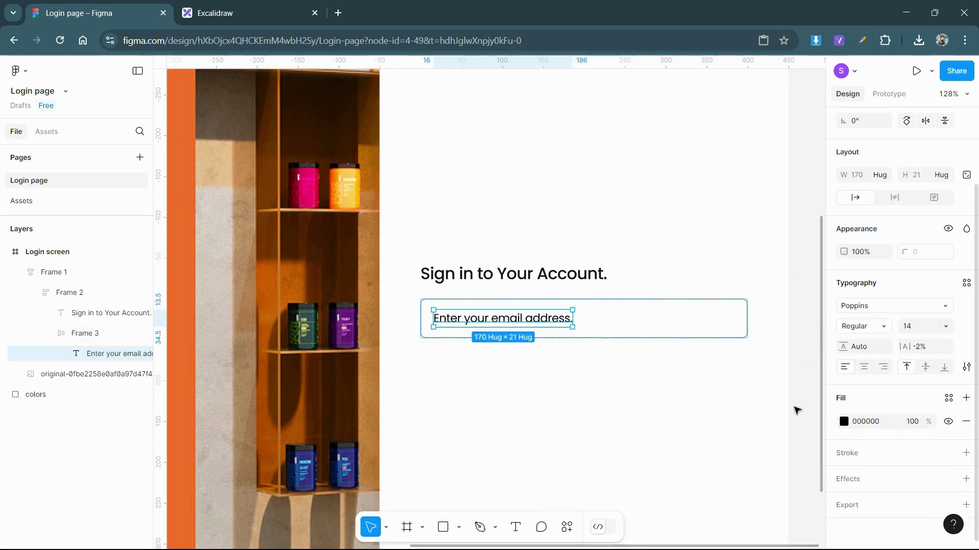
pyautogui.doubleClick(544, 320)
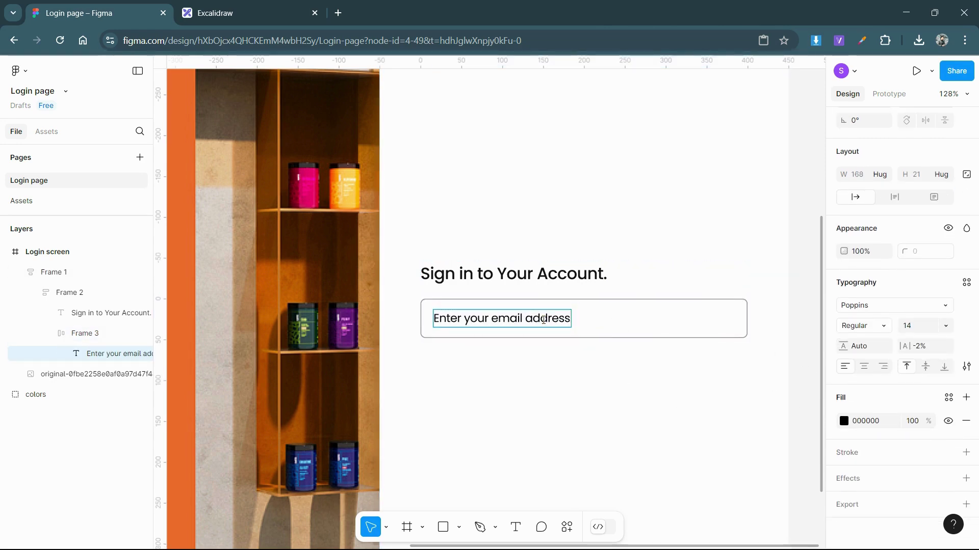
pyautogui.press('Escape')
pyautogui.click(844, 421)
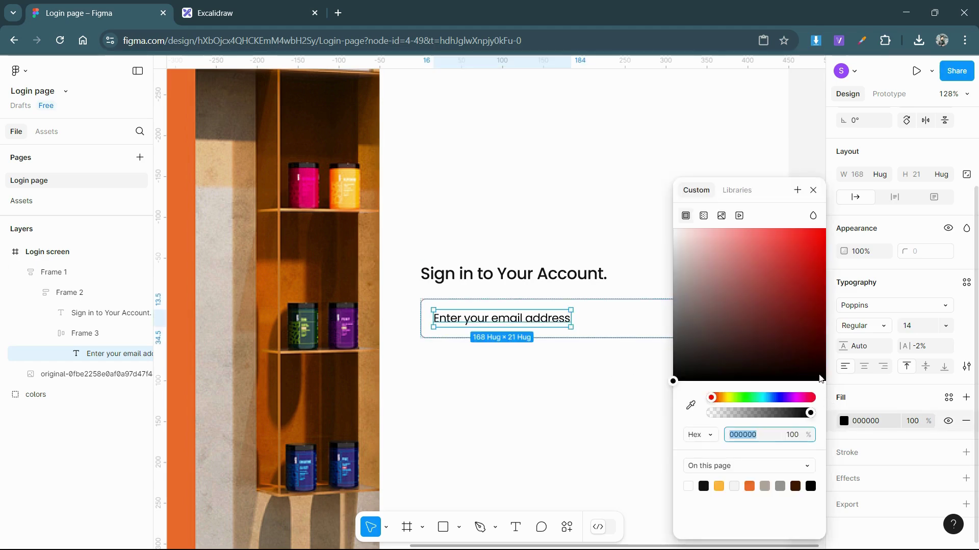
pyautogui.click(896, 419)
pyautogui.write('66666')
pyautogui.press('Return')
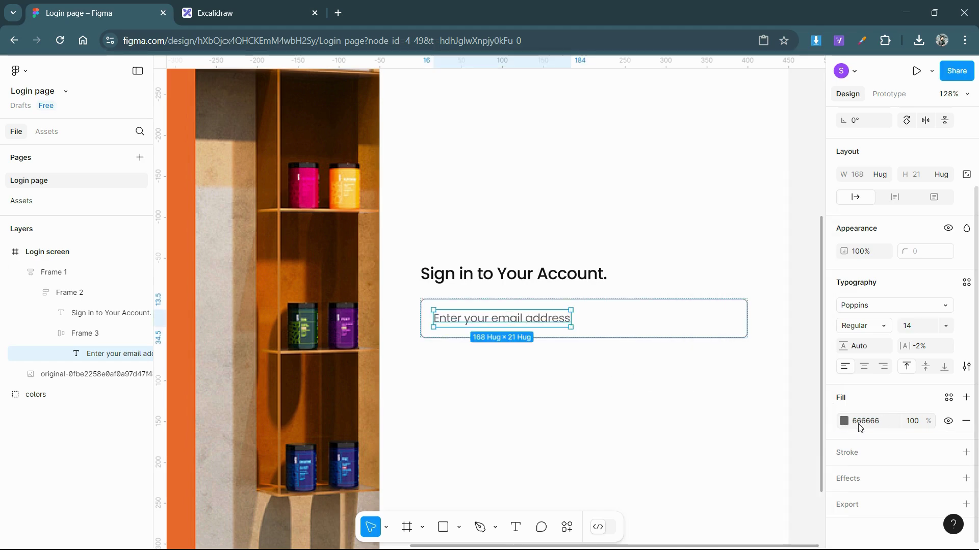
pyautogui.click(844, 421)
pyautogui.click(681, 292)
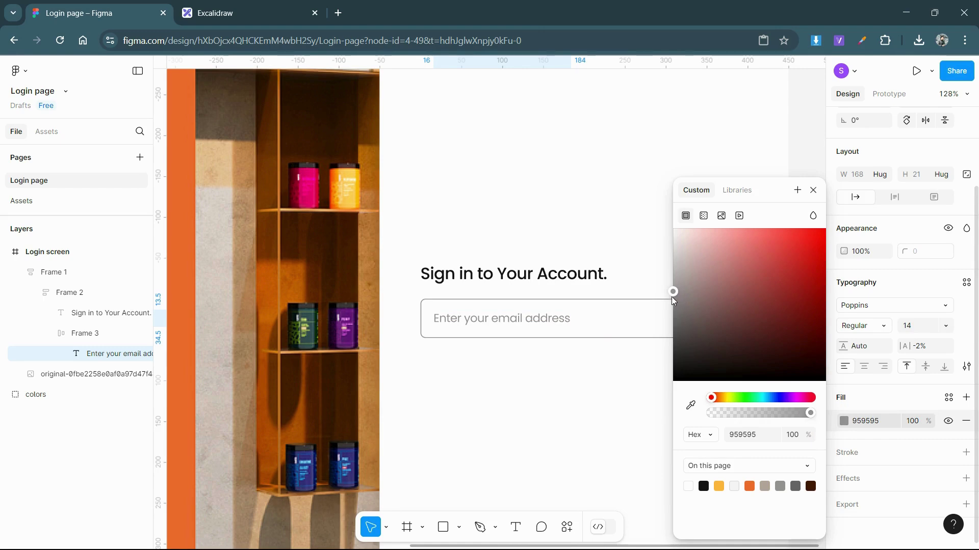
# Zoom to fit the sign-in panel and select the email field frame.
pyautogui.click(557, 377)
pyautogui.hotkey('shift', '2')
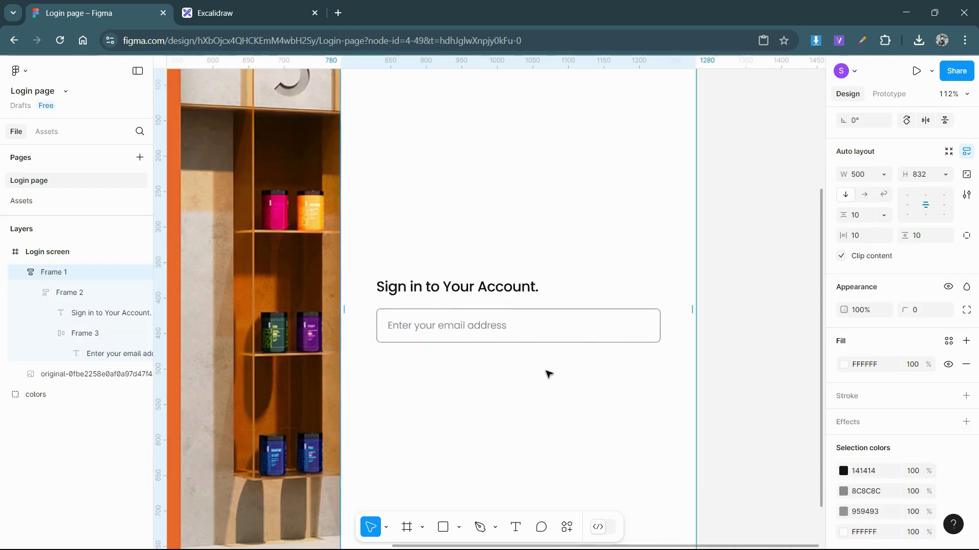
pyautogui.doubleClick(541, 342)
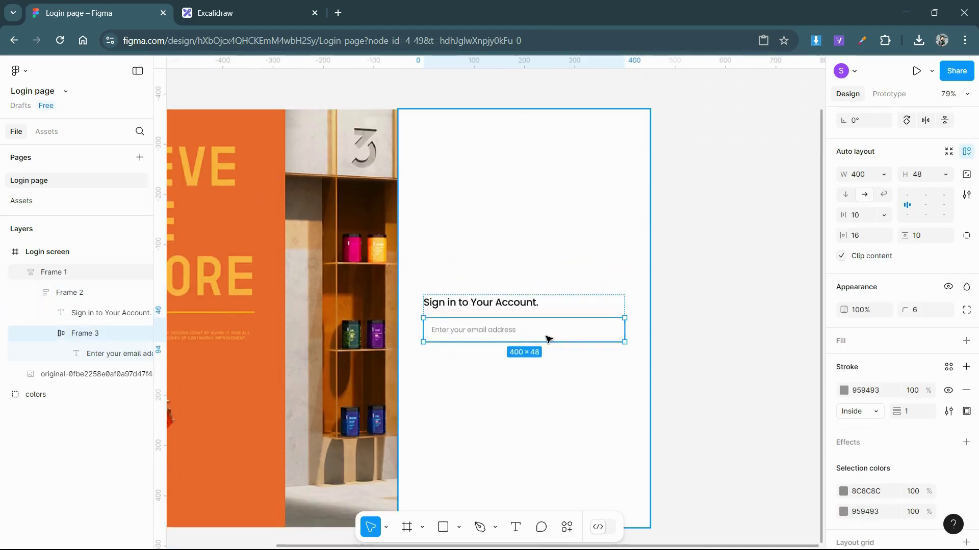
# Duplicate the email field and change its placeholder to 'Enter your password'.
pyautogui.hotkey('ctrl', 'd')
pyautogui.click(255, 13)
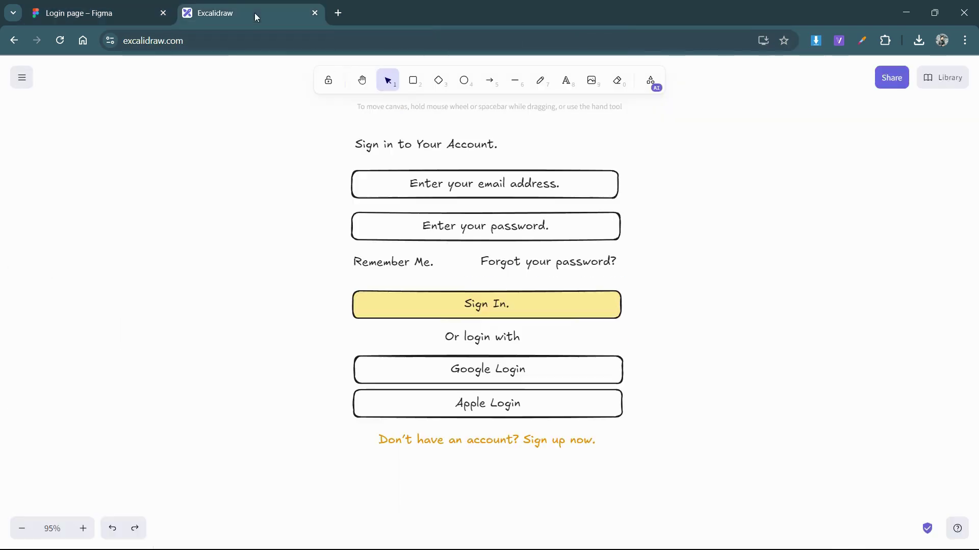
pyautogui.doubleClick(492, 232)
pyautogui.click(96, 13)
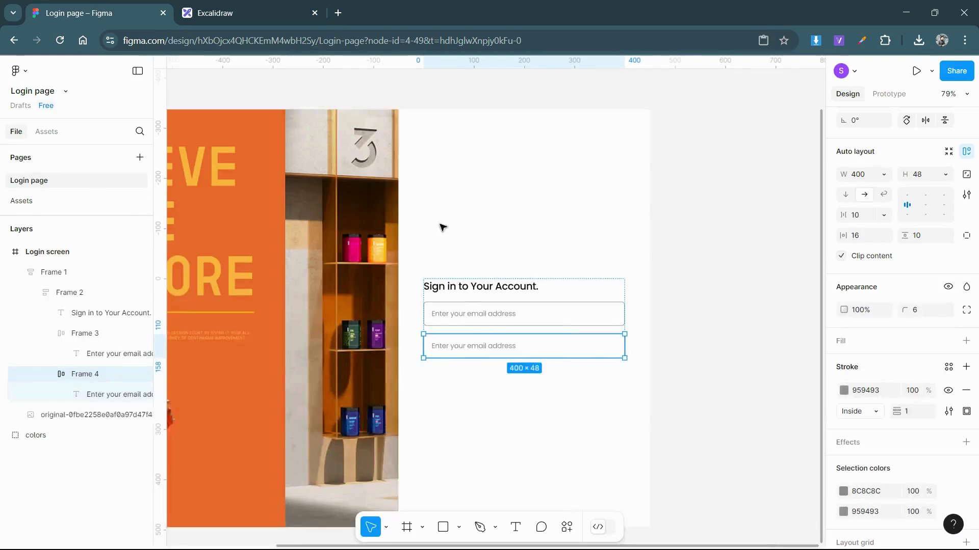
pyautogui.doubleClick(474, 350)
pyautogui.press('Return')
pyautogui.hotkey('ctrl', 'v')
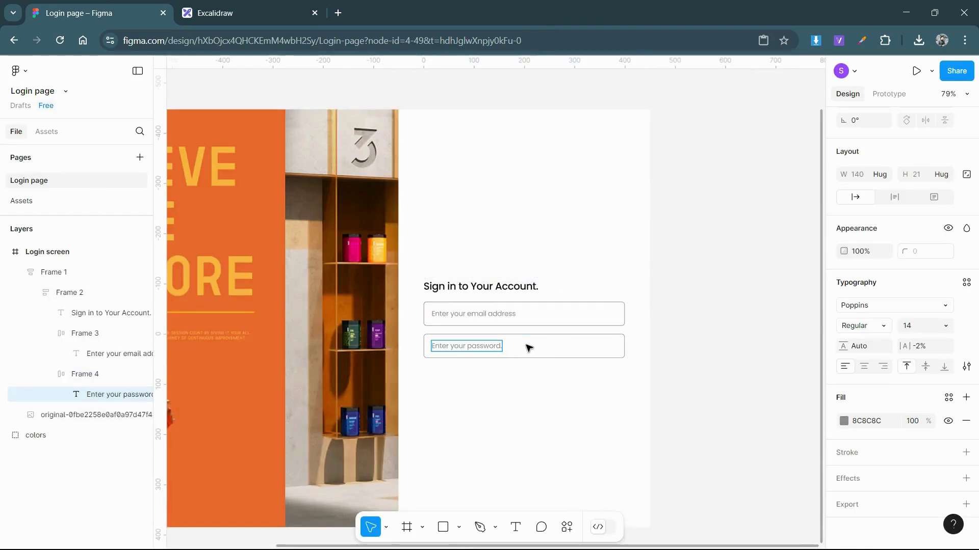
pyautogui.press('Escape')
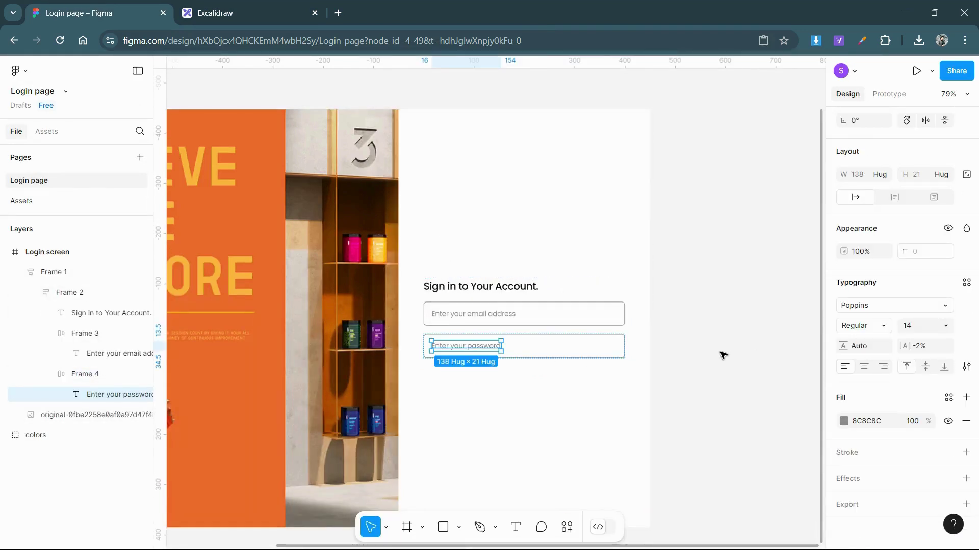
pyautogui.click(700, 327)
# Copy the eye-slash icon from the Assets page into the password field.
pyautogui.hotkey('shift', '1')
pyautogui.click(71, 200)
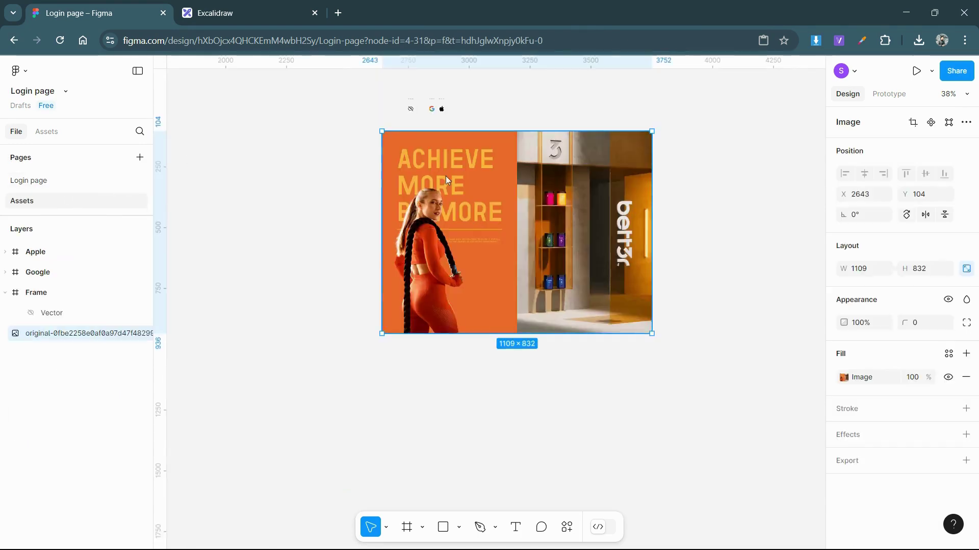
pyautogui.scroll(5, 459, 132)
pyautogui.click(472, 152)
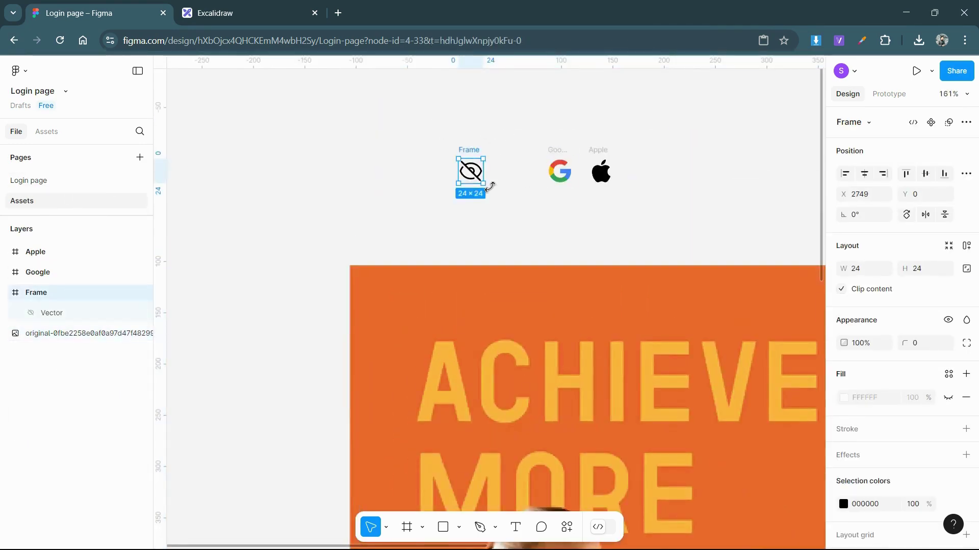
pyautogui.click(51, 180)
pyautogui.scroll(5, 459, 322)
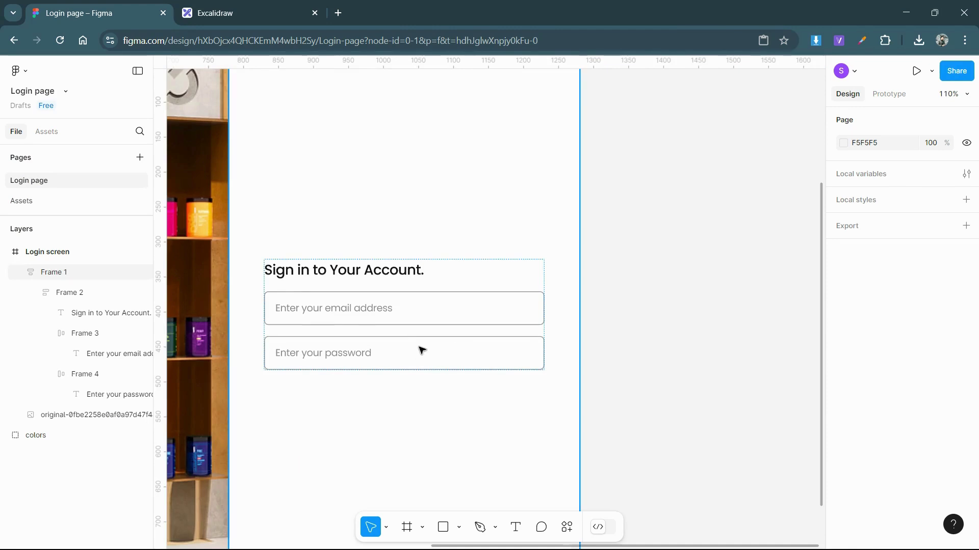
pyautogui.click(417, 353)
pyautogui.hotkey('ctrl', 'v')
pyautogui.scroll(3, 438, 351)
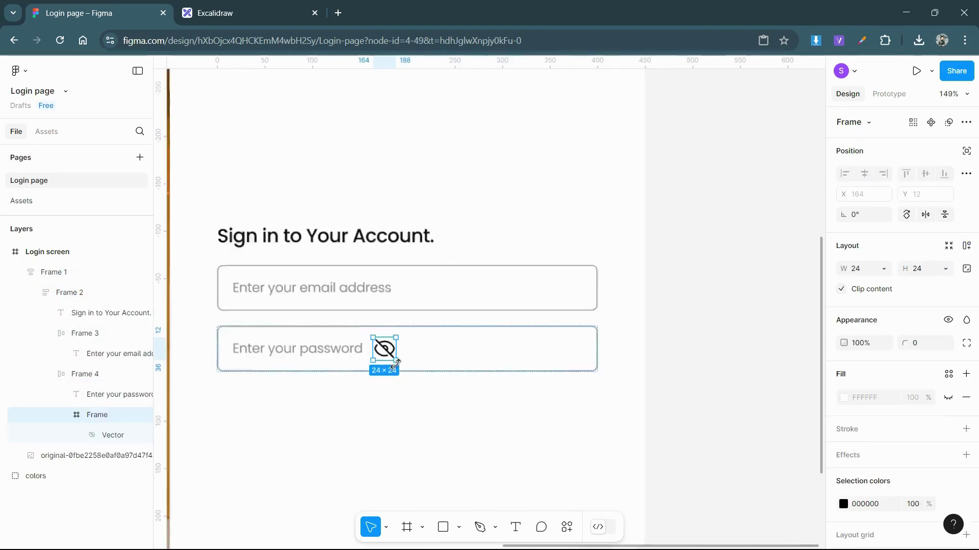
# Set the password field's gap to Auto so the eye icon sits at its right end.
pyautogui.click(444, 351)
pyautogui.doubleClick(926, 299)
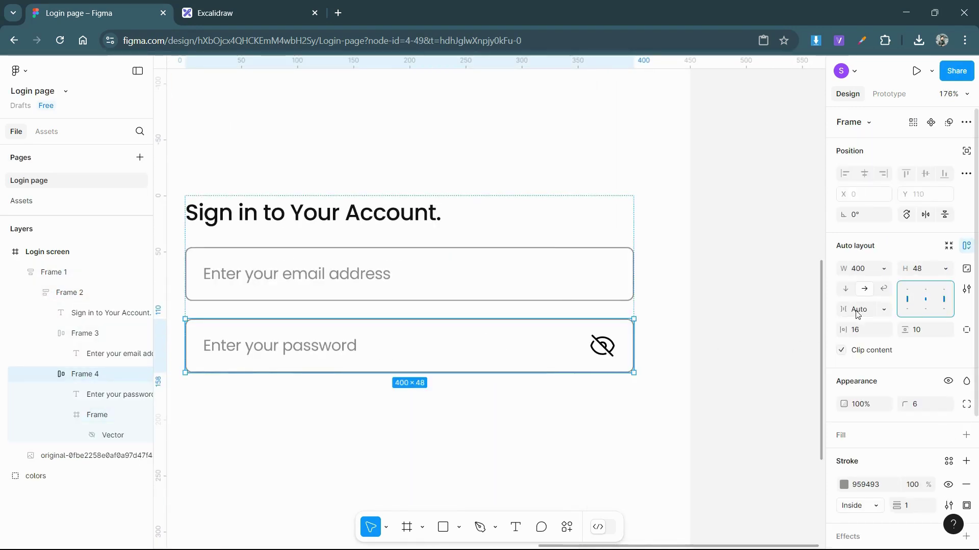
pyautogui.click(606, 351)
pyautogui.scroll(-2, 880, 450)
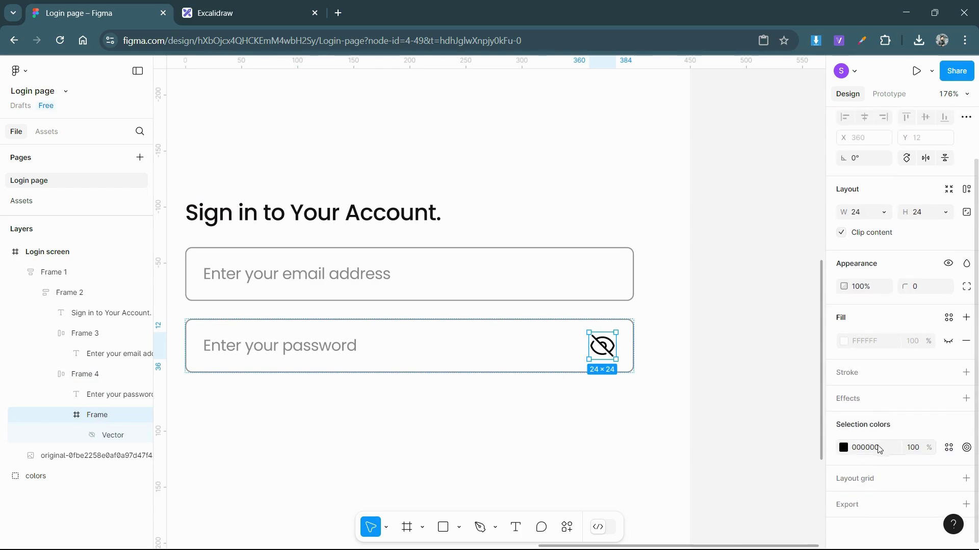
pyautogui.click(728, 341)
pyautogui.scroll(-3, 727, 341)
pyautogui.scroll(-2, 659, 334)
pyautogui.scroll(-1, 546, 282)
# Set a 24 gap between the sign-in heading and the fields.
pyautogui.scroll(3, 546, 281)
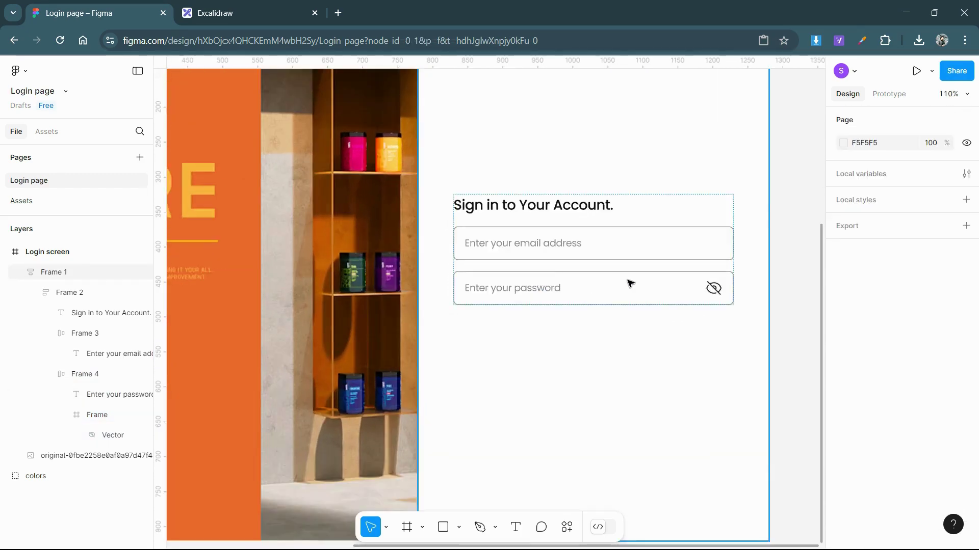
pyautogui.click(629, 282)
pyautogui.click(673, 207)
pyautogui.click(865, 311)
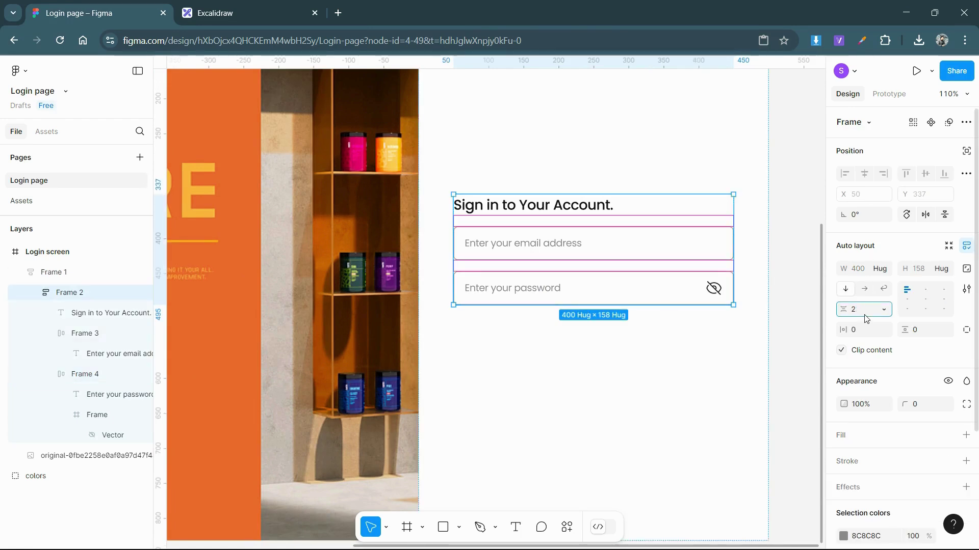
pyautogui.write('4')
pyautogui.press('Return')
# Wrap the email and password fields in an auto-layout frame with a 16 gap.
pyautogui.click(644, 247)
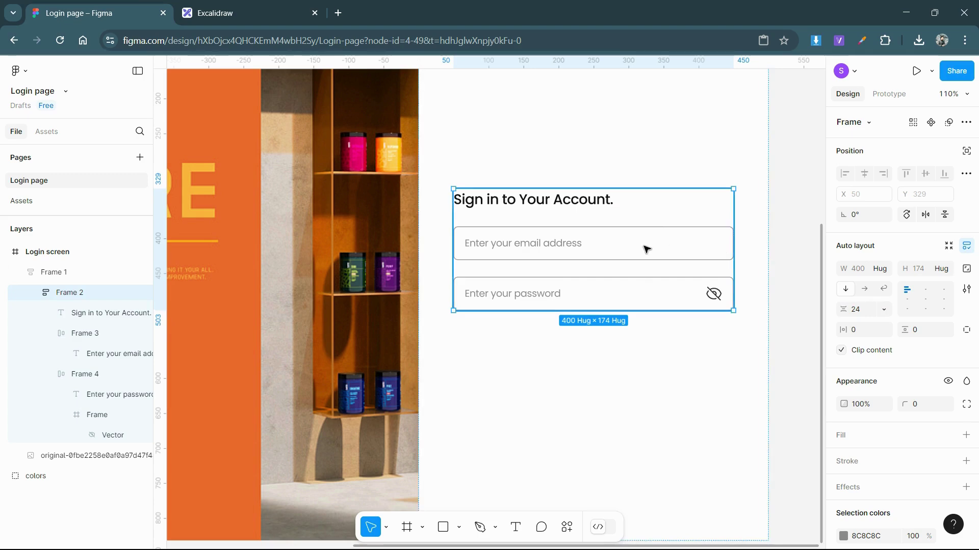
pyautogui.keyDown('shift'); pyautogui.click(625, 283); pyautogui.keyUp('shift')
pyautogui.hotkey('shift', 'a')
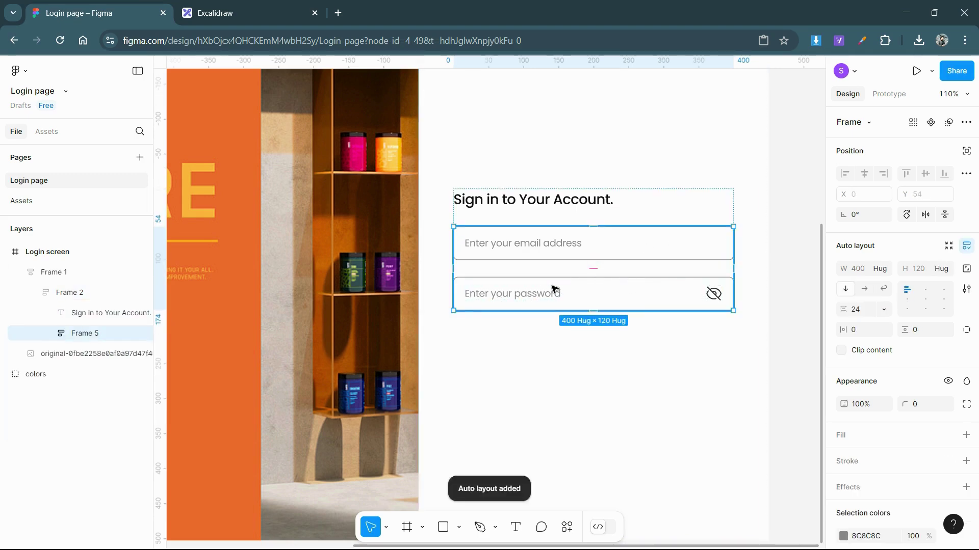
pyautogui.click(862, 312)
pyautogui.press('Return')
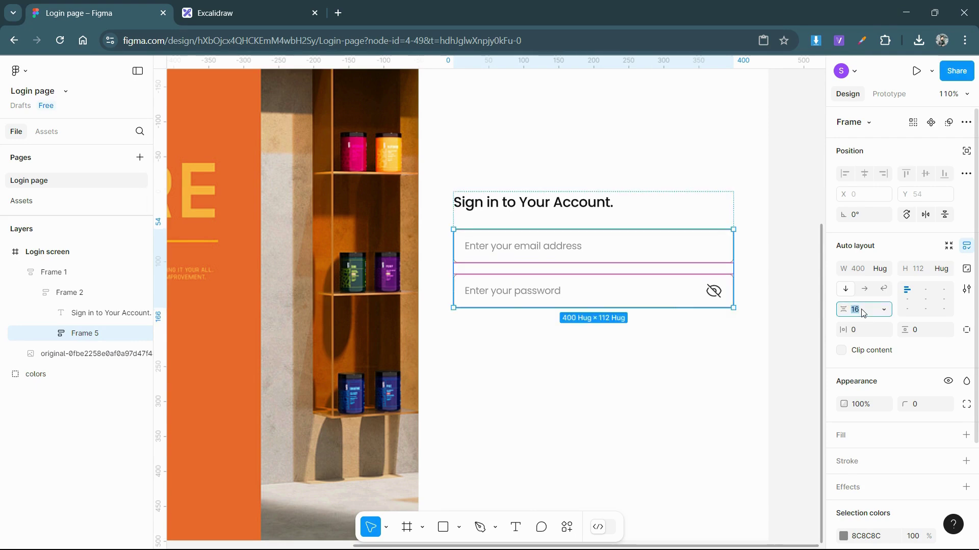
pyautogui.click(668, 292)
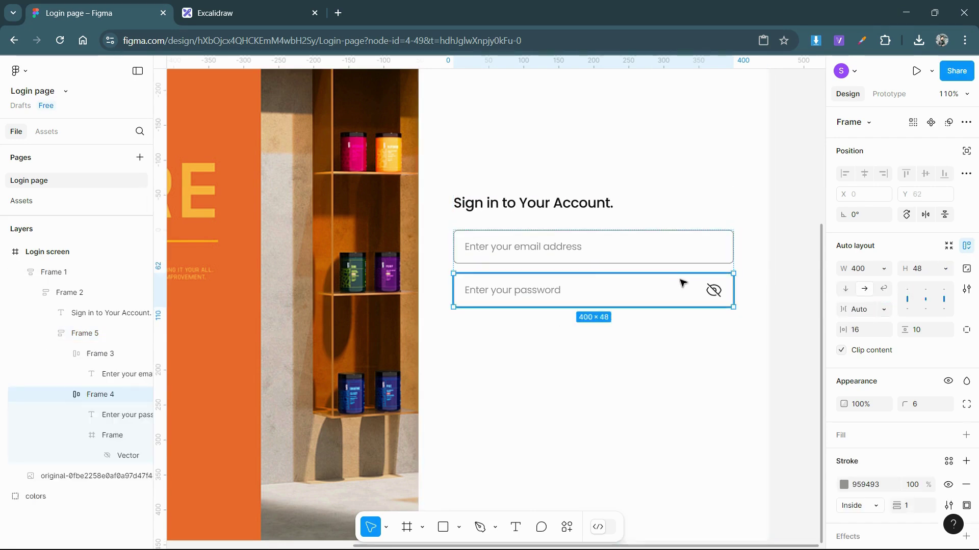
pyautogui.scroll(-2, 750, 282)
pyautogui.press('Escape')
pyautogui.scroll(-5, 522, 317)
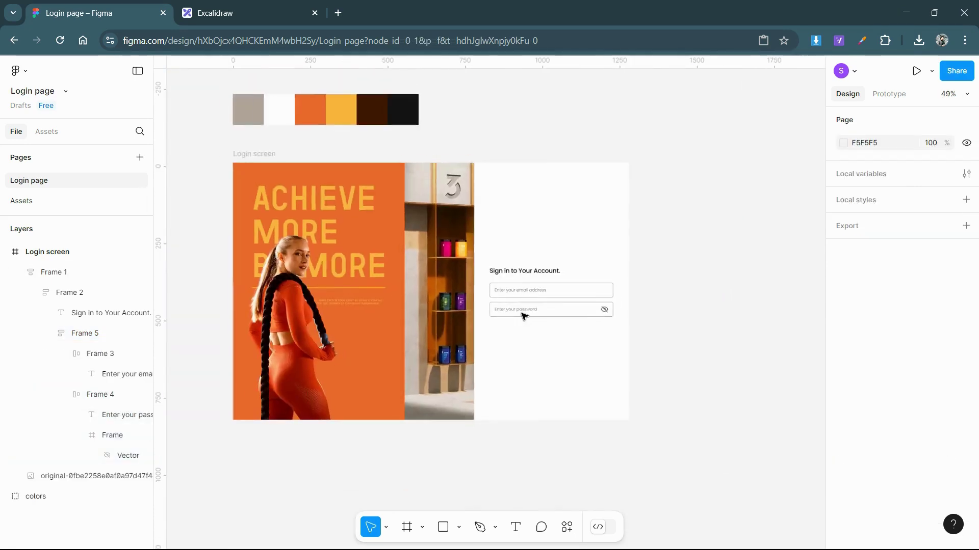
# Copy the 'Remember Me.' wording from the wireframe sketch.
pyautogui.click(234, 4)
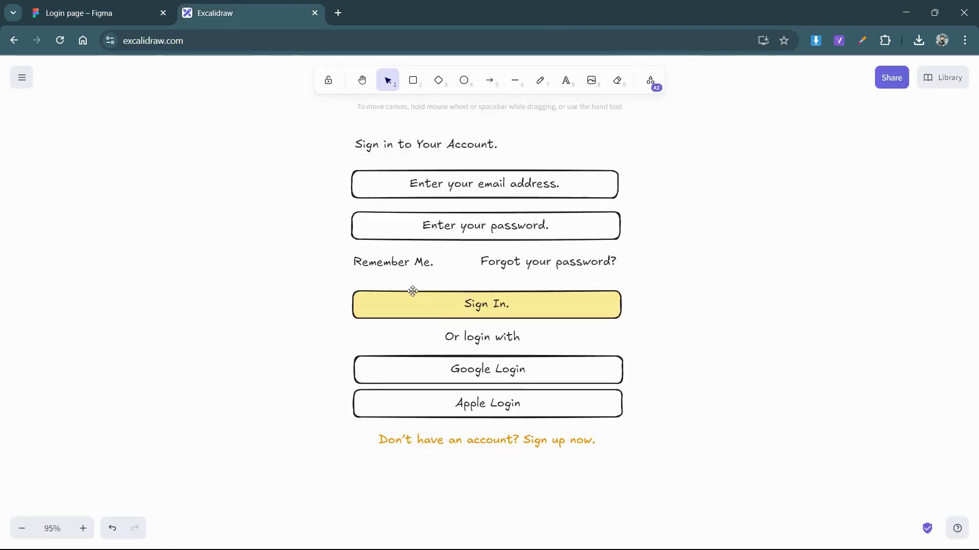
pyautogui.doubleClick(405, 265)
pyautogui.click(101, 12)
# Add a 'Remember Me.' text layer below the password field.
pyautogui.scroll(5, 518, 321)
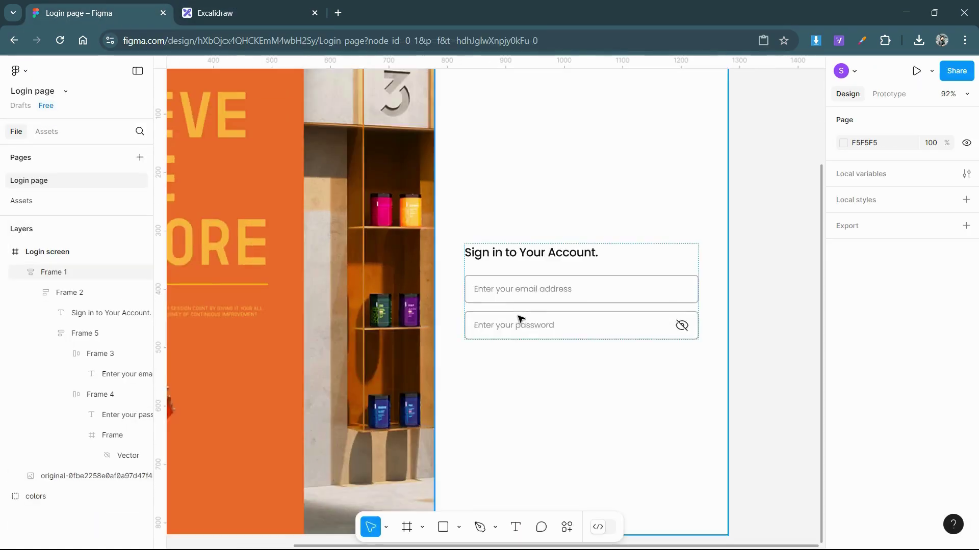
pyautogui.scroll(3, 518, 306)
pyautogui.press('t')
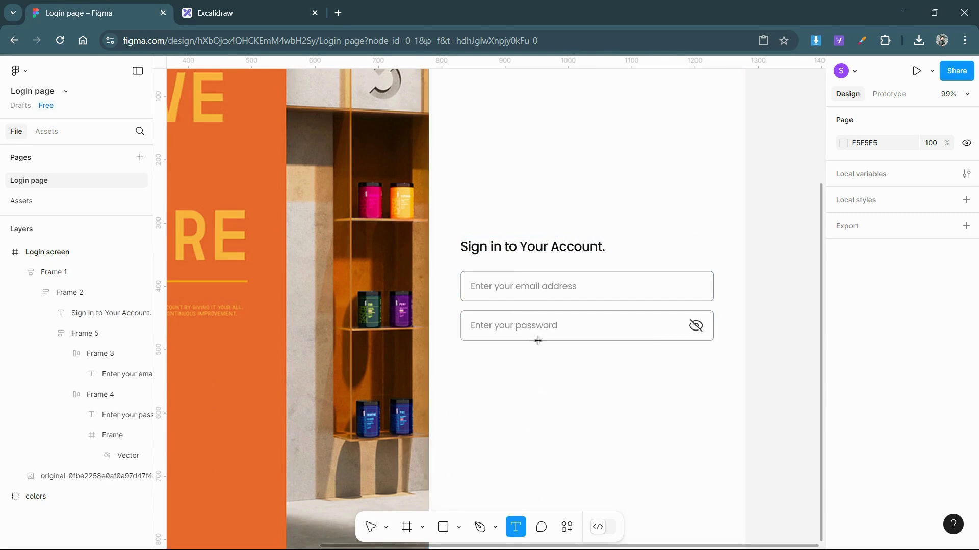
pyautogui.click(554, 308)
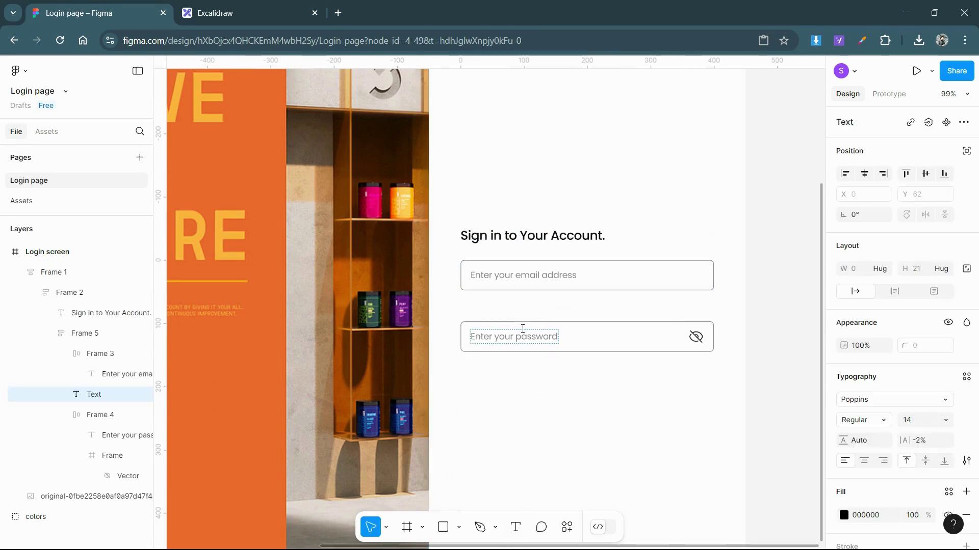
pyautogui.write('Remember Me.')
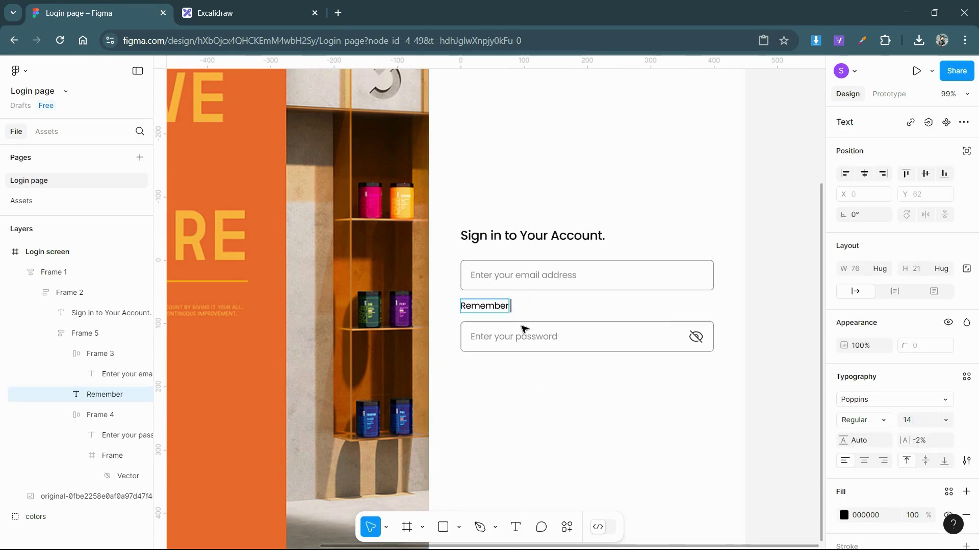
pyautogui.press('Down')
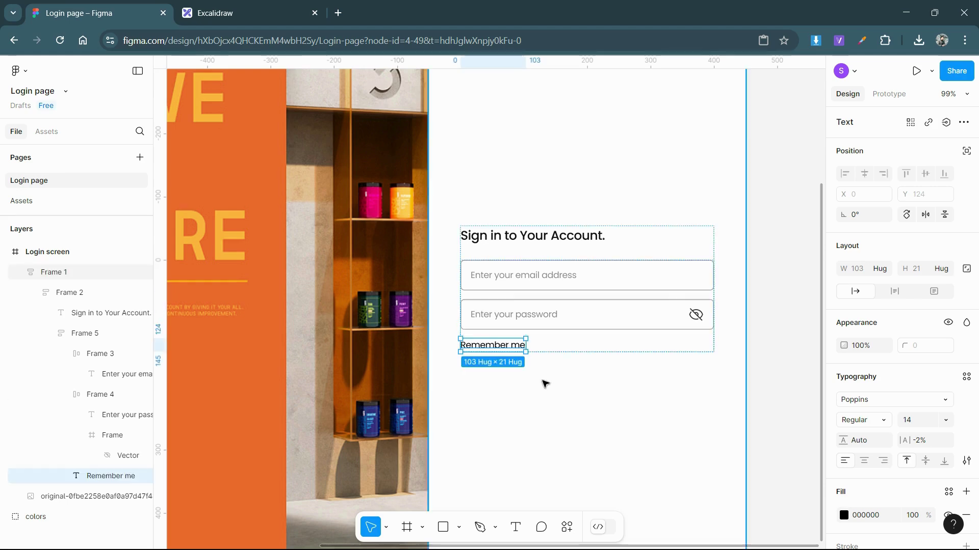
pyautogui.scroll(5, 477, 351)
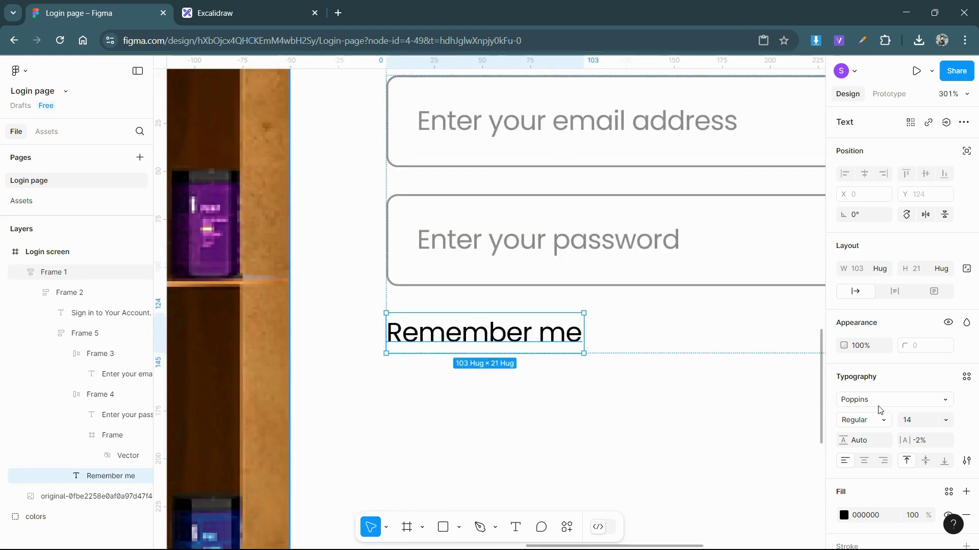
pyautogui.scroll(-2, 871, 432)
pyautogui.scroll(-3, 619, 351)
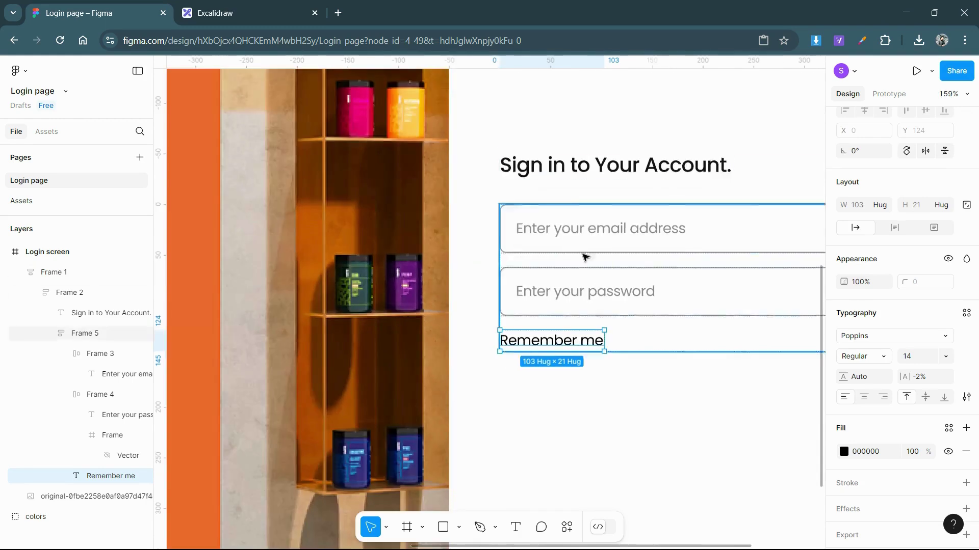
# Colour the Remember me text dark grey #303030, checked against the heading colour.
pyautogui.click(602, 165)
pyautogui.click(844, 451)
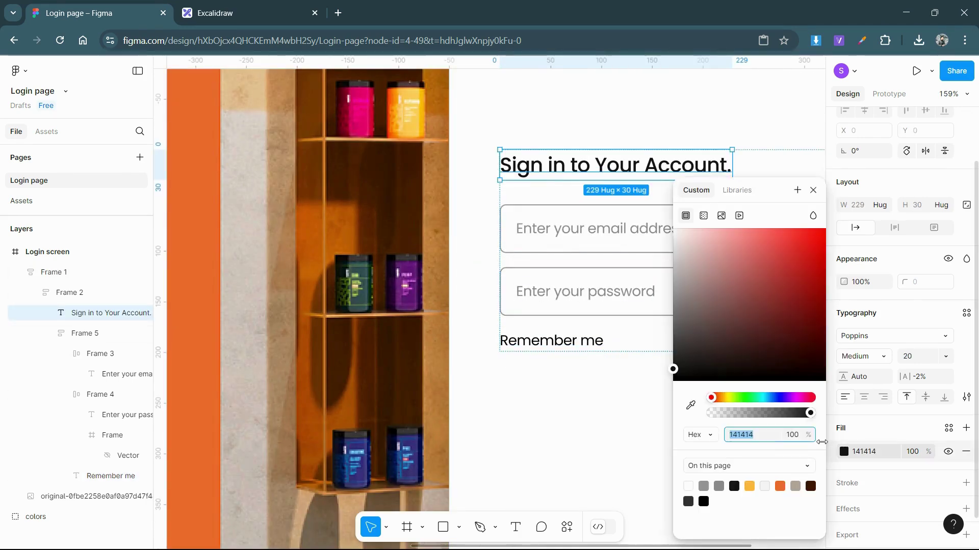
pyautogui.press('Escape')
pyautogui.click(551, 341)
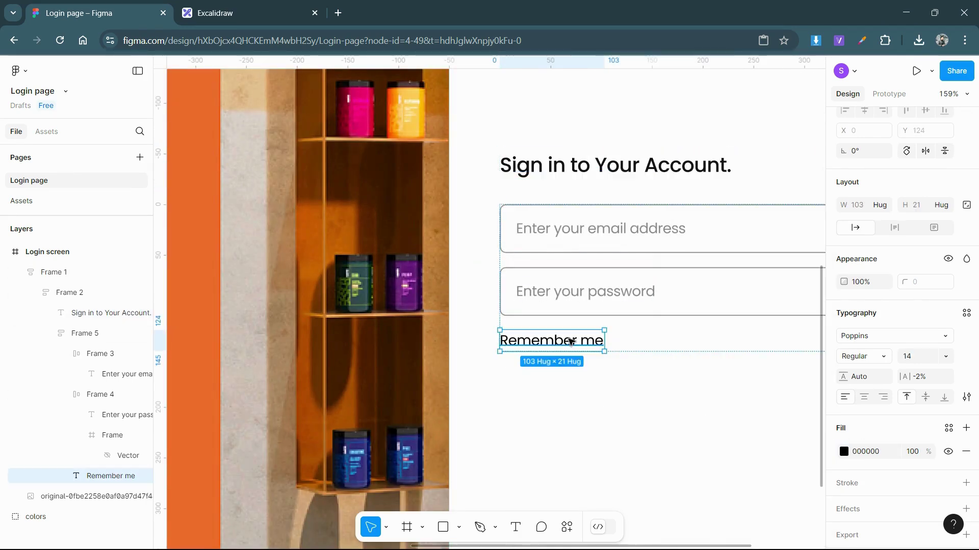
pyautogui.click(860, 454)
pyautogui.click(845, 452)
pyautogui.write('303030')
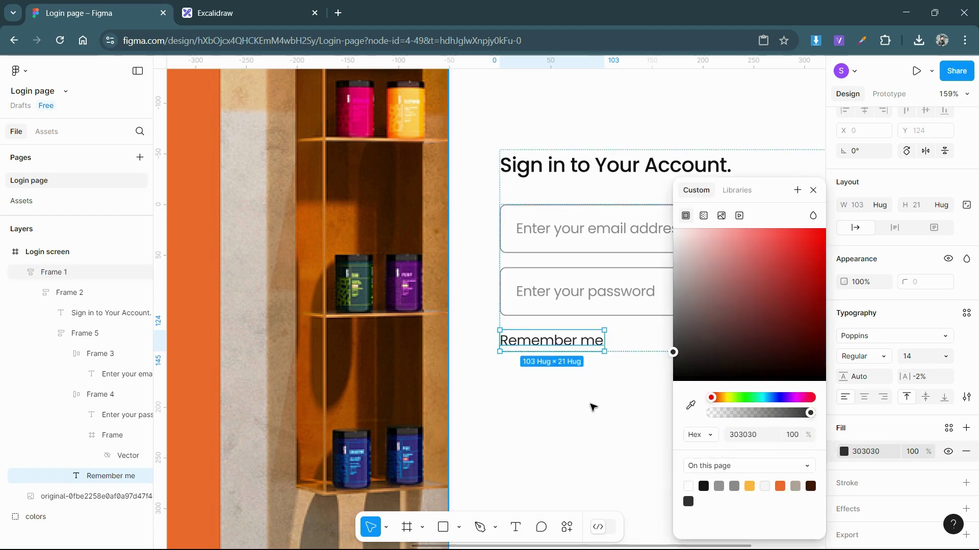
pyautogui.click(579, 344)
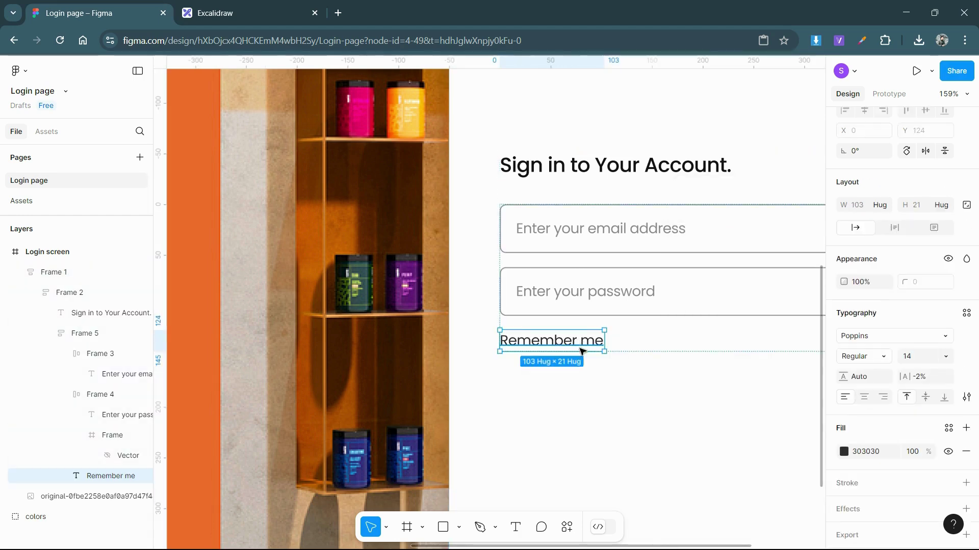
pyautogui.click(592, 393)
# Draw a 20×20 square with corner radius 2 for the checkbox.
pyautogui.click(442, 527)
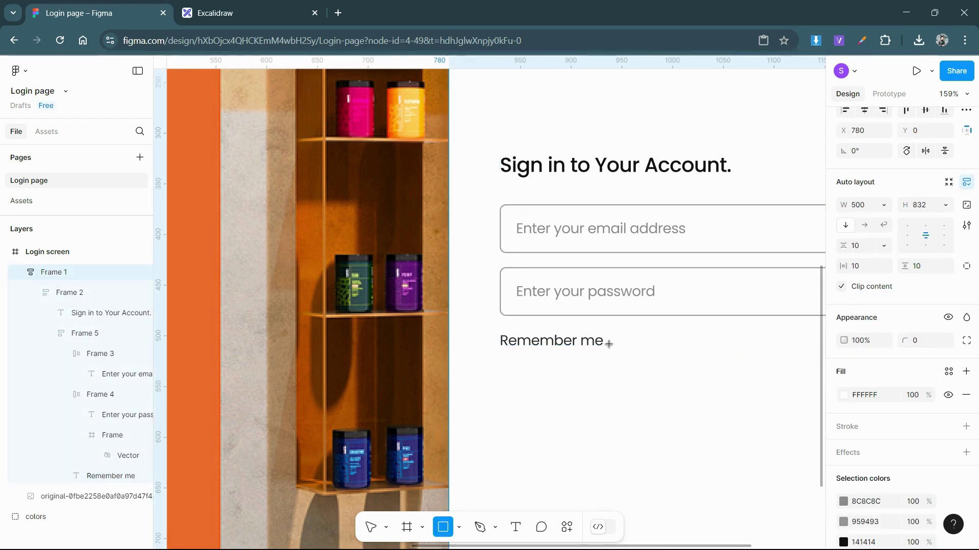
pyautogui.moveTo(534, 330); pyautogui.dragTo(550, 345)
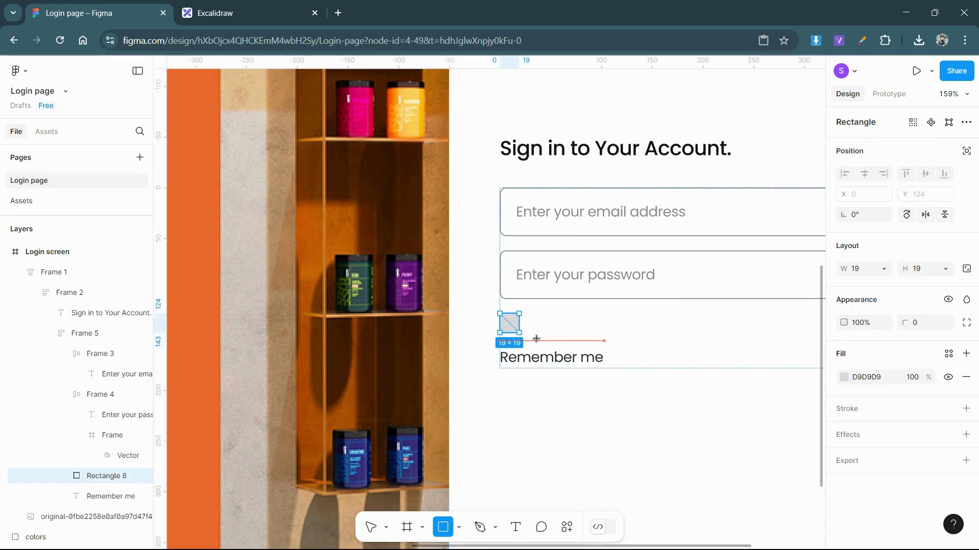
pyautogui.write('20')
pyautogui.press('Return')
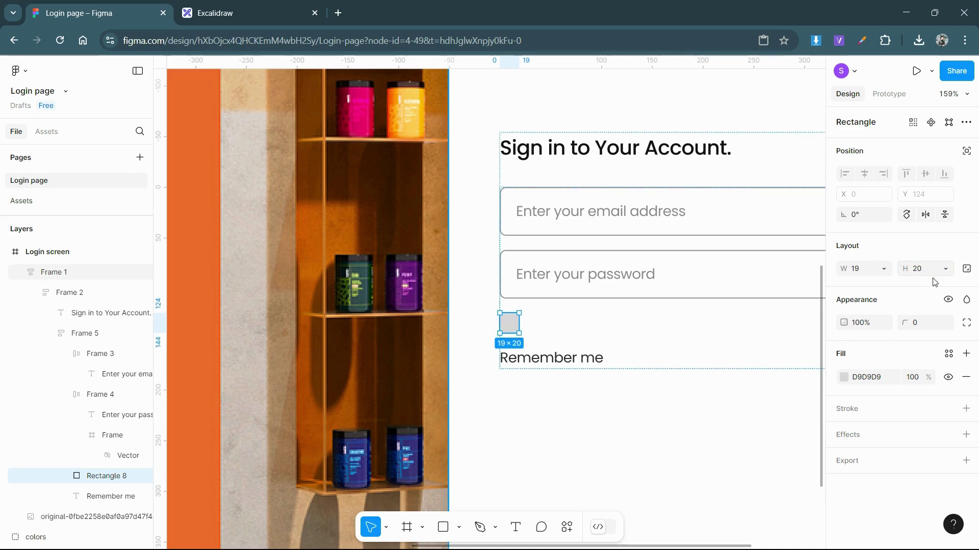
pyautogui.write('2')
pyautogui.press('Return')
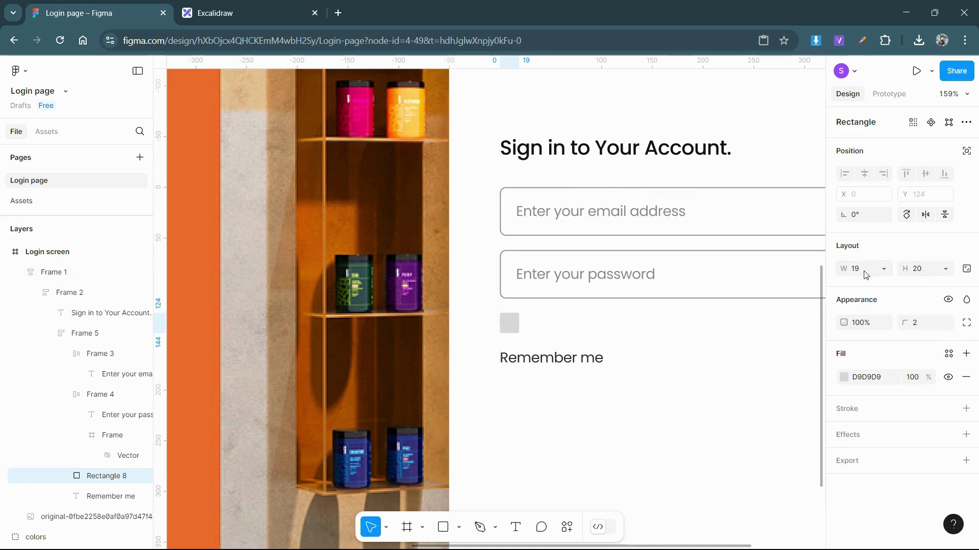
pyautogui.click(865, 274)
pyautogui.write('20')
pyautogui.press('Return')
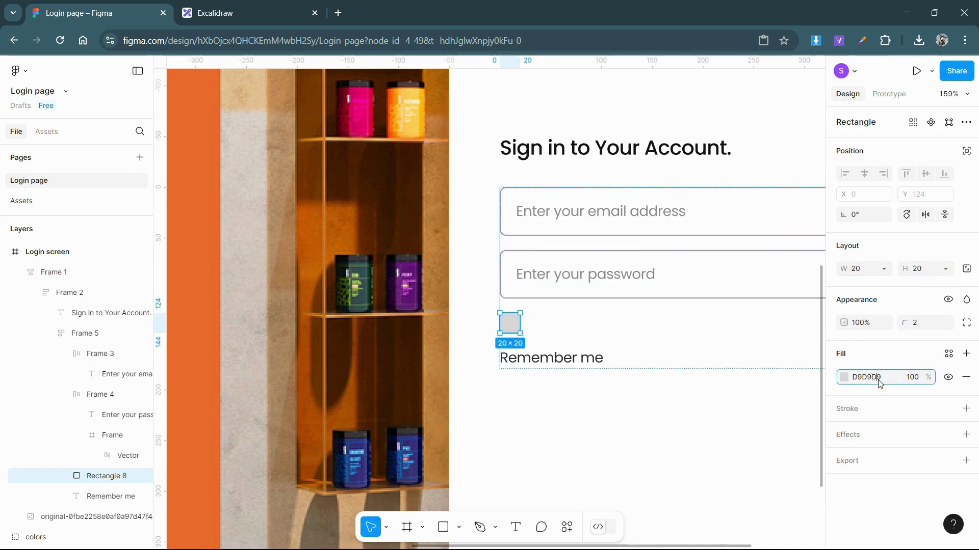
# Give the checkbox a D9D9D9 outline and remove its fill.
pyautogui.click(886, 409)
pyautogui.write('D9D9D9')
pyautogui.press('Return')
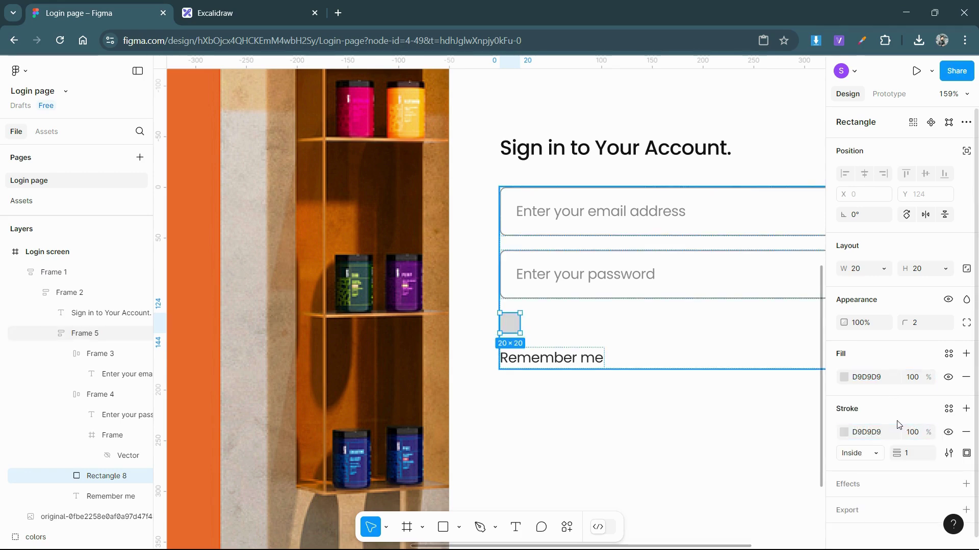
pyautogui.click(966, 377)
# Wrap checkbox and Remember me in a horizontal auto layout, gap 8, vertically centred.
pyautogui.keyDown('shift'); pyautogui.click(557, 361); pyautogui.keyUp('shift')
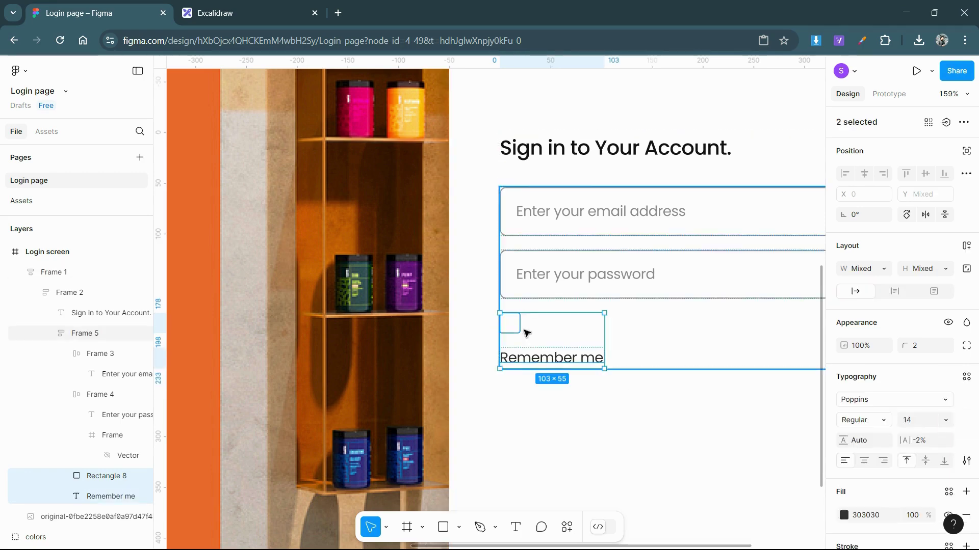
pyautogui.hotkey('shift', 'a')
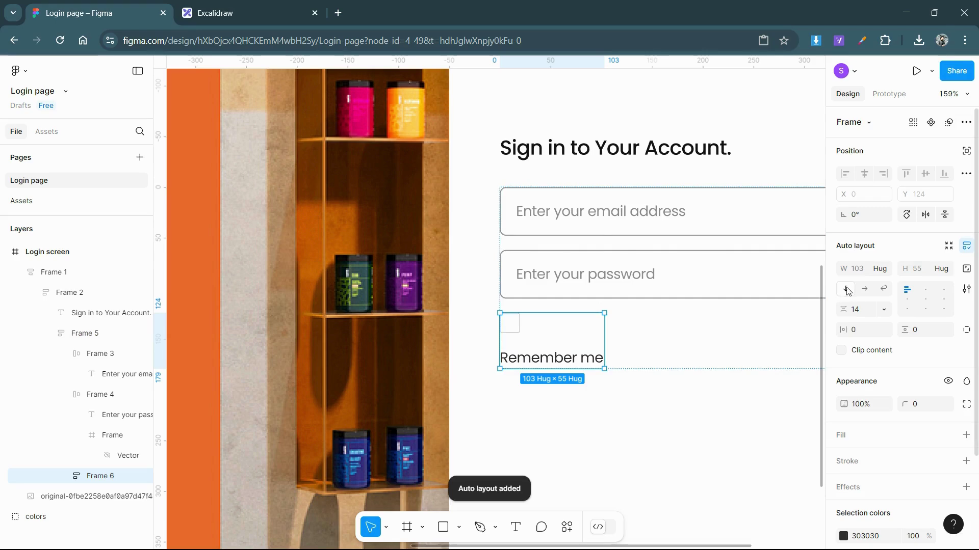
pyautogui.click(864, 289)
pyautogui.click(864, 313)
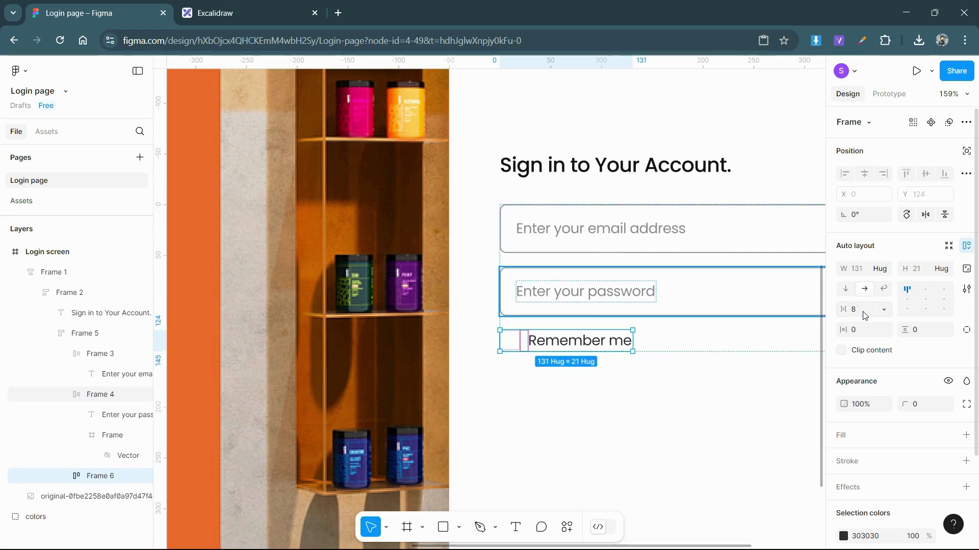
pyautogui.write('8')
pyautogui.press('Return')
pyautogui.click(911, 302)
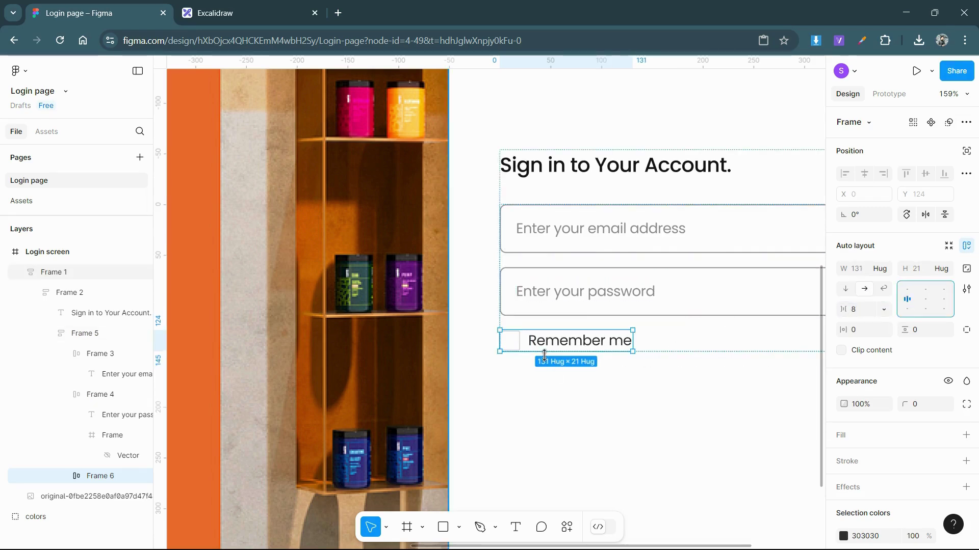
# Compare the checkbox row with the password field's outline colour and fit the form in view.
pyautogui.click(531, 365)
pyautogui.scroll(5, 529, 362)
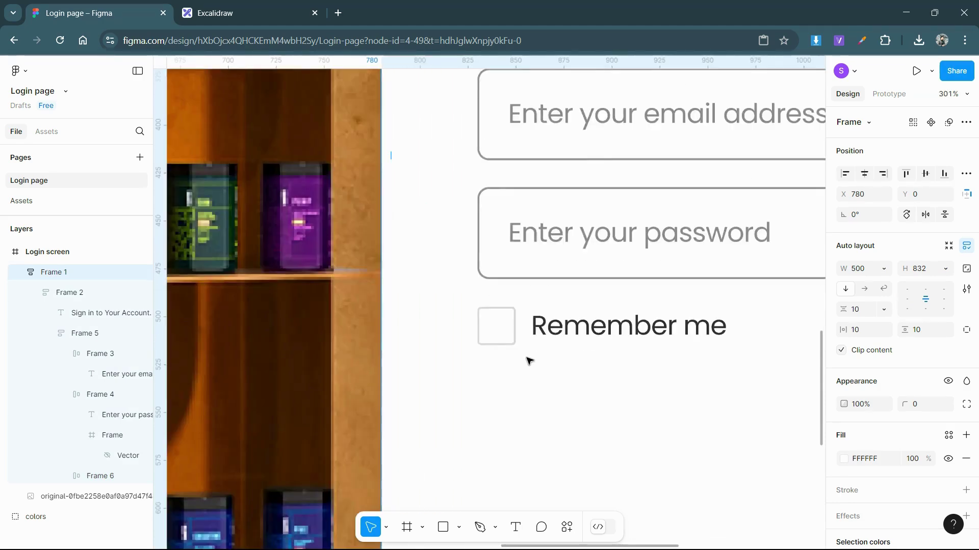
pyautogui.click(509, 277)
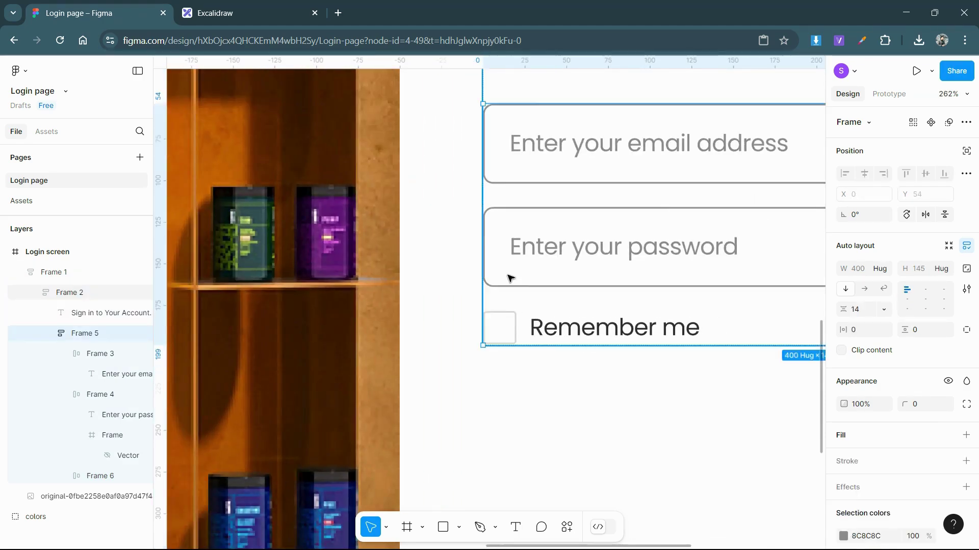
pyautogui.click(867, 485)
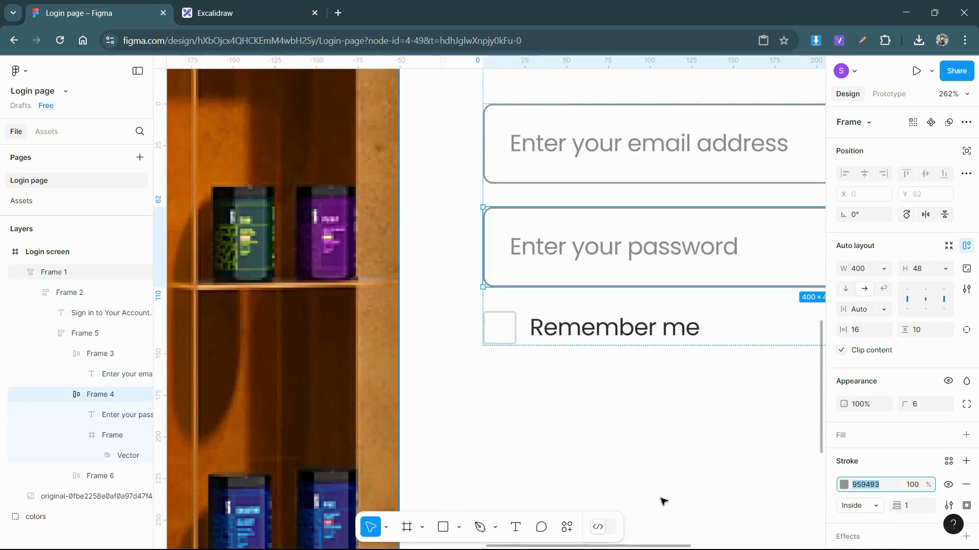
pyautogui.click(498, 330)
pyautogui.scroll(-2, 877, 367)
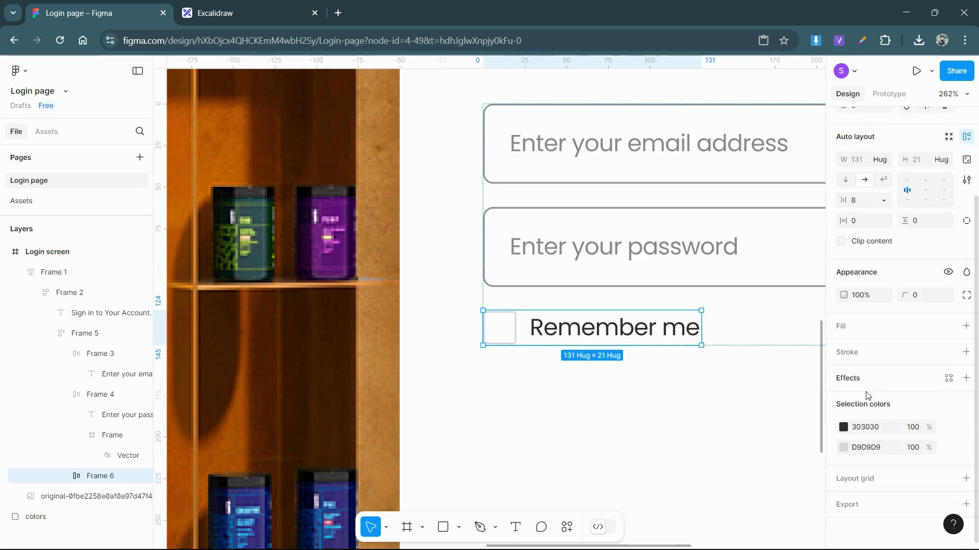
pyautogui.click(688, 410)
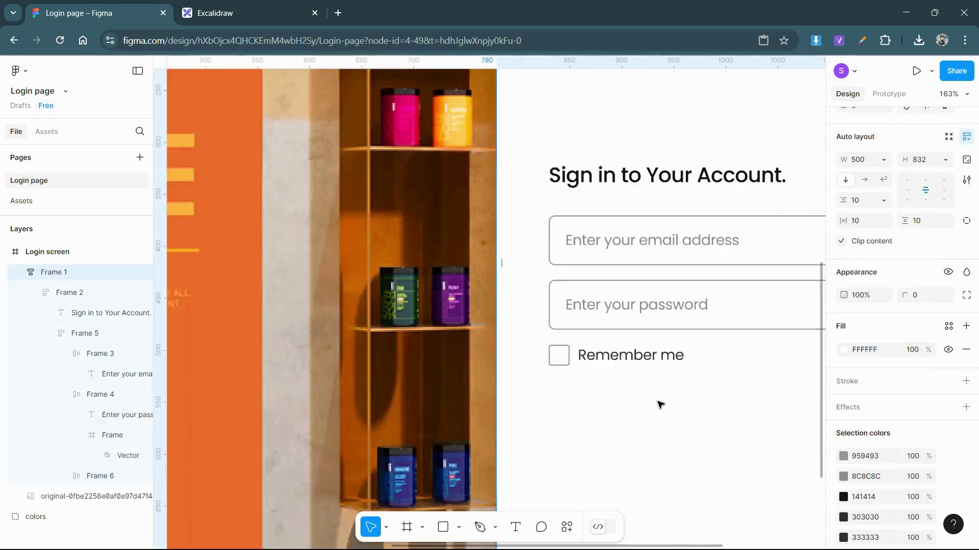
pyautogui.hotkey('shift', '2')
pyautogui.scroll(-1, 629, 370)
pyautogui.scroll(-3, 616, 362)
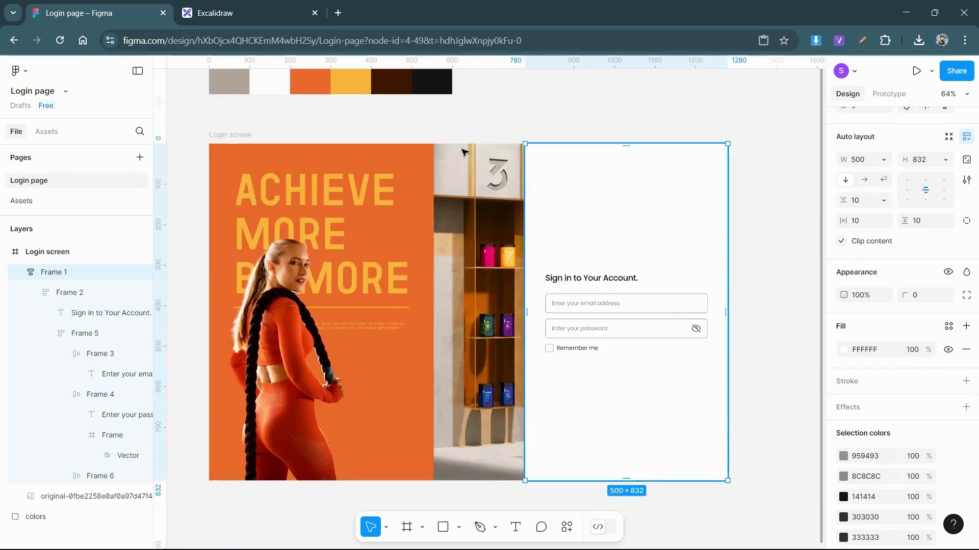
pyautogui.scroll(5, 596, 344)
pyautogui.click(589, 337)
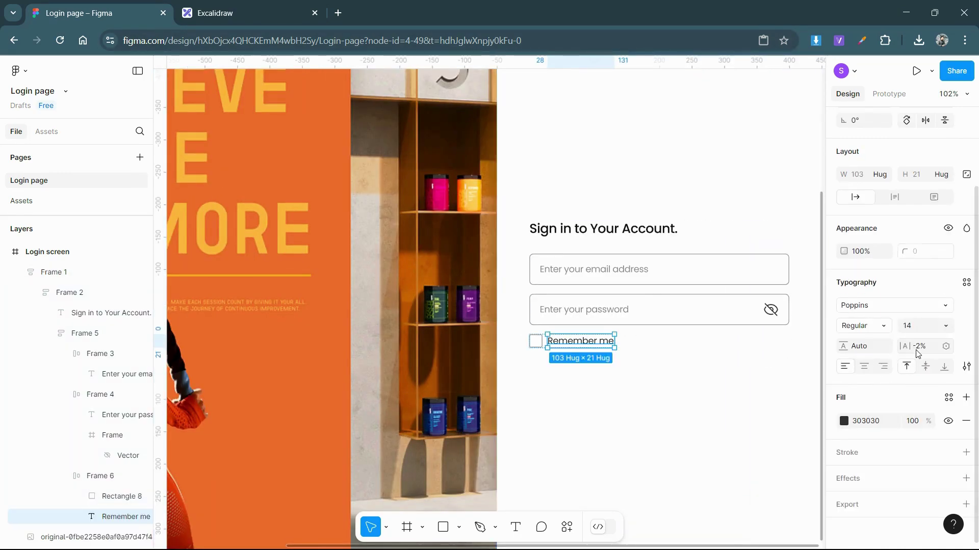
# Copy the 'Forgot your password?' wording from the Excalidraw mockup.
pyautogui.click(268, 18)
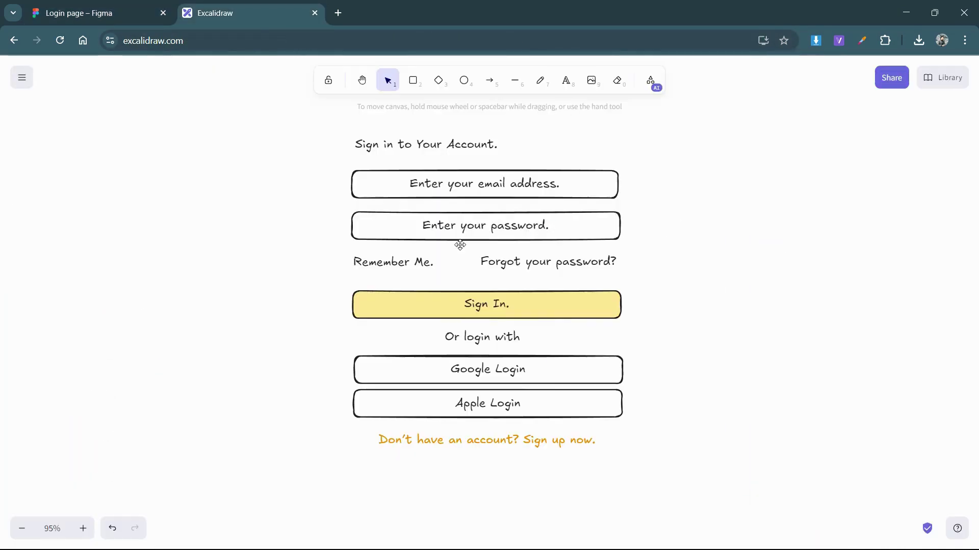
pyautogui.doubleClick(564, 269)
pyautogui.hotkey('ctrl', 'c')
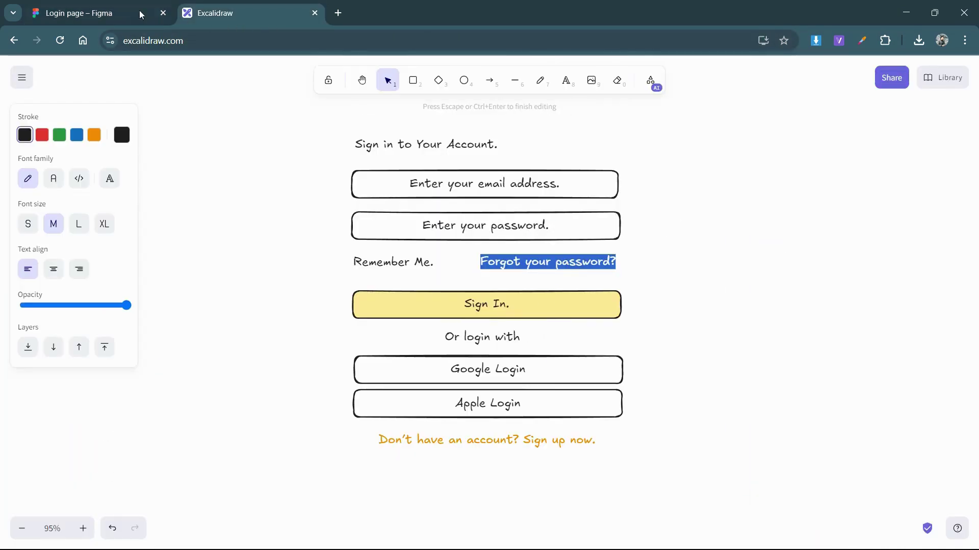
pyautogui.click(142, 15)
pyautogui.keyDown('ctrl'); pyautogui.scroll(3, 619, 352); pyautogui.keyUp('ctrl')
pyautogui.doubleClick(586, 334)
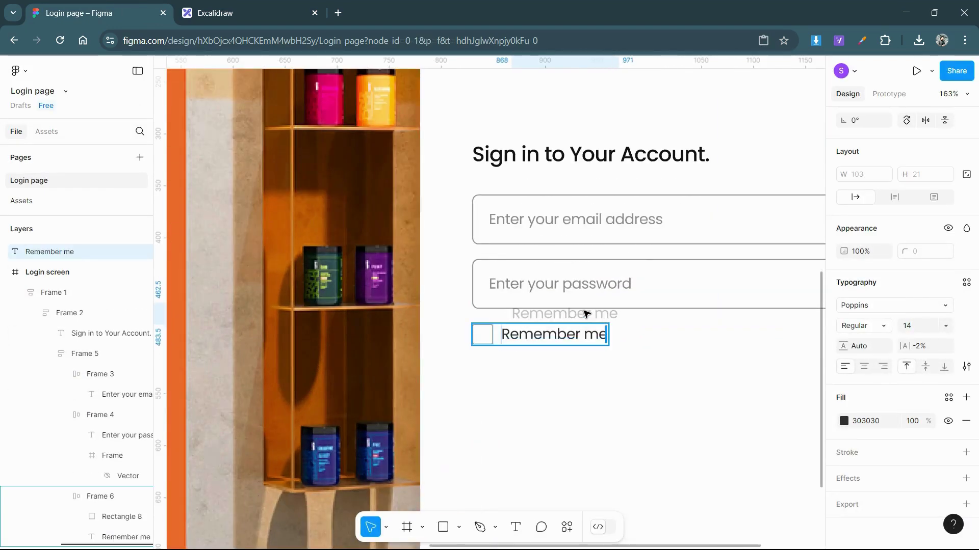
# Add an underlined 'Forgot your password?' text from a copy of Remember me.
pyautogui.moveTo(586, 313); pyautogui.dragTo(678, 321)
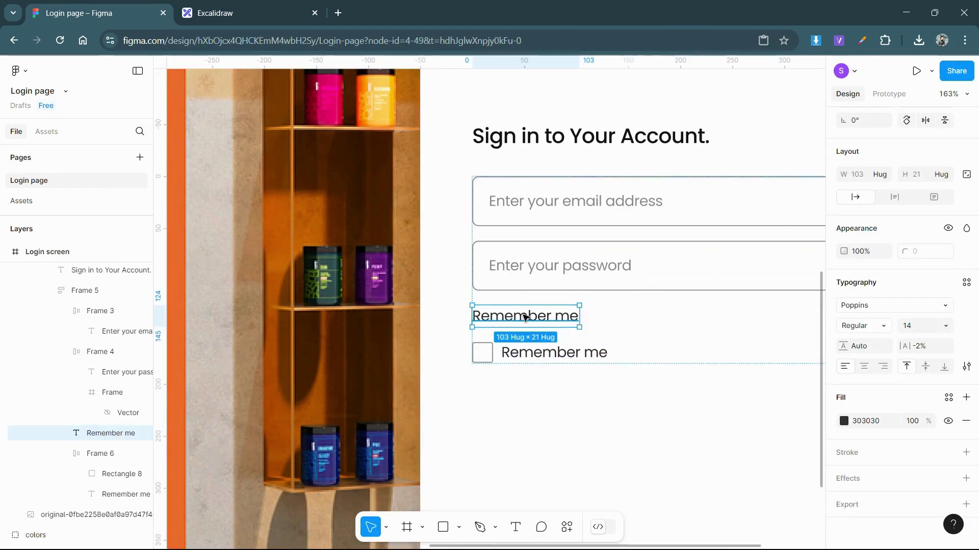
pyautogui.doubleClick(525, 317)
pyautogui.hotkey('ctrl', 'v')
pyautogui.press('Escape')
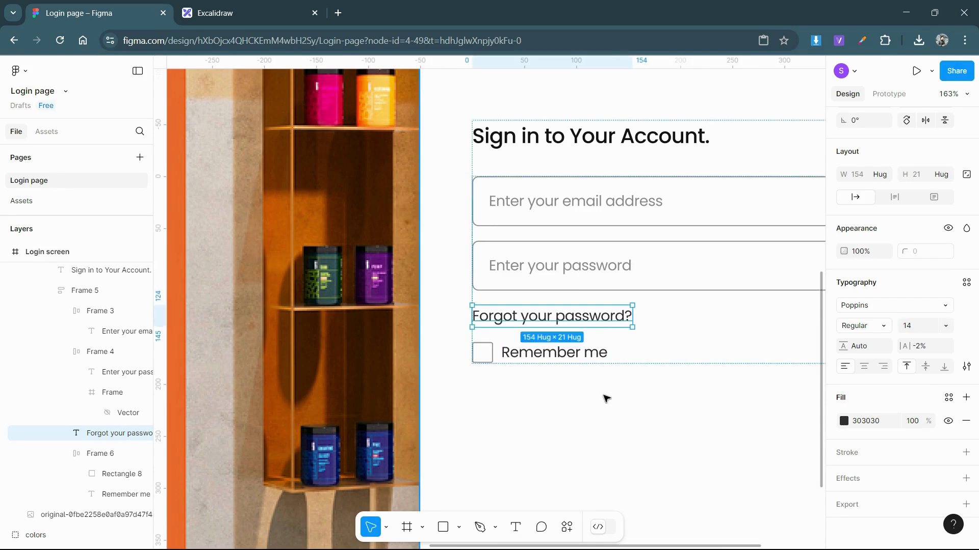
pyautogui.click(966, 368)
pyautogui.click(775, 368)
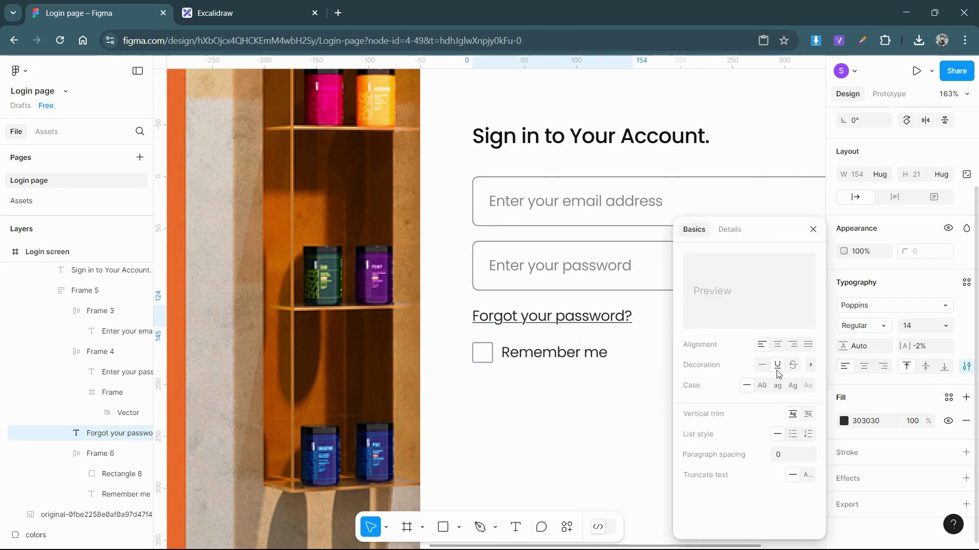
pyautogui.click(590, 417)
# Wrap the checkbox row and the Forgot your password? link in one auto-layout frame.
pyautogui.click(572, 358)
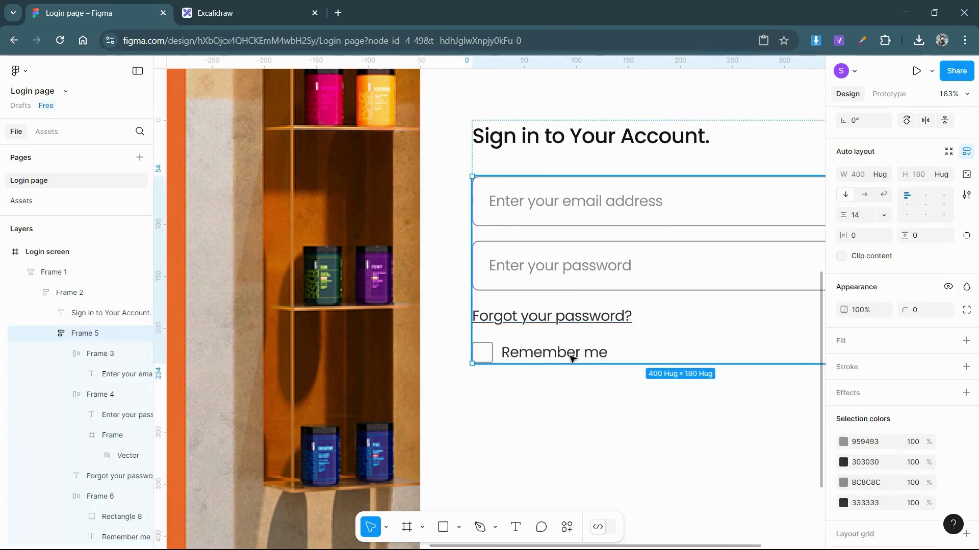
pyautogui.keyDown('shift'); pyautogui.click(577, 325); pyautogui.keyUp('shift')
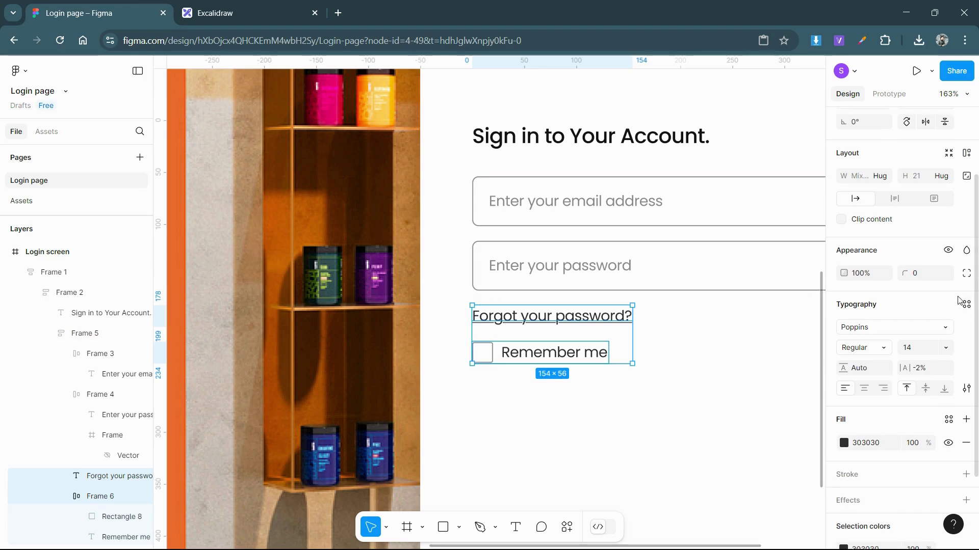
pyautogui.scroll(2, 968, 301)
pyautogui.click(967, 270)
pyautogui.click(966, 247)
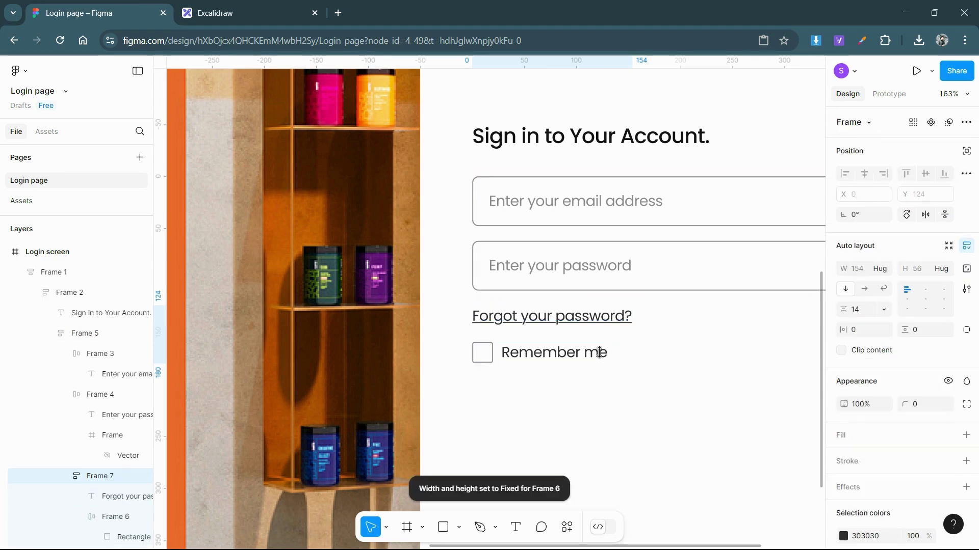
pyautogui.click(586, 322)
pyautogui.click(627, 341)
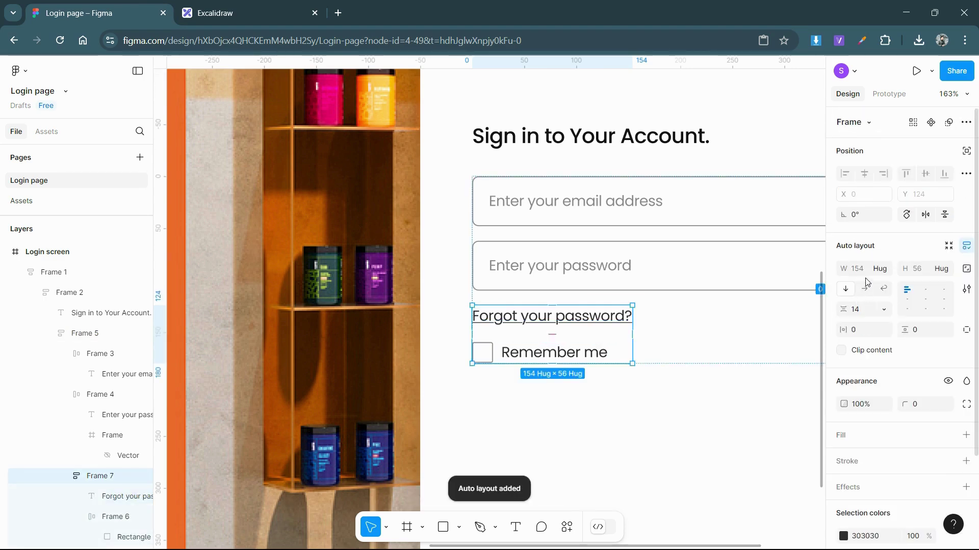
# Make the row fill width, horizontal, with the link pushed to the right end.
pyautogui.click(883, 268)
pyautogui.click(864, 289)
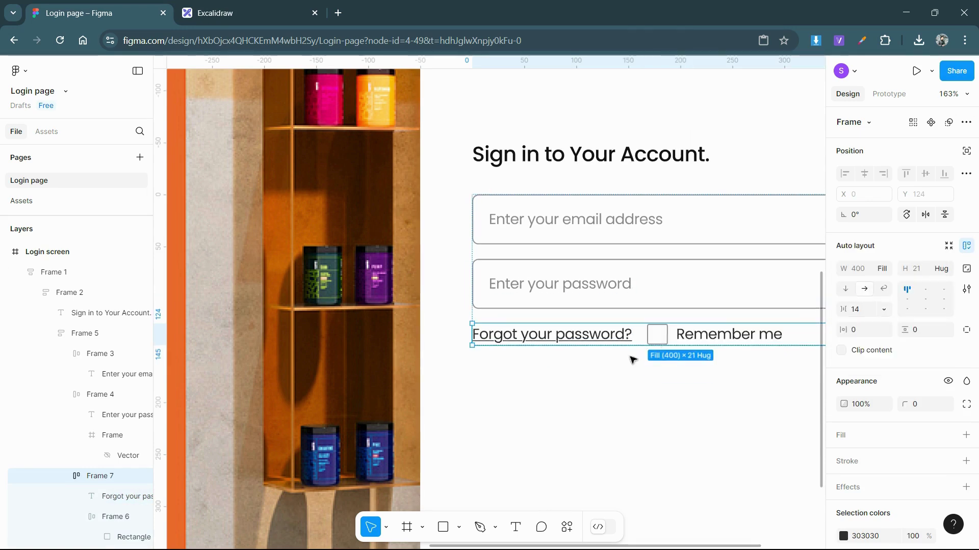
pyautogui.click(623, 334)
pyautogui.press('Right')
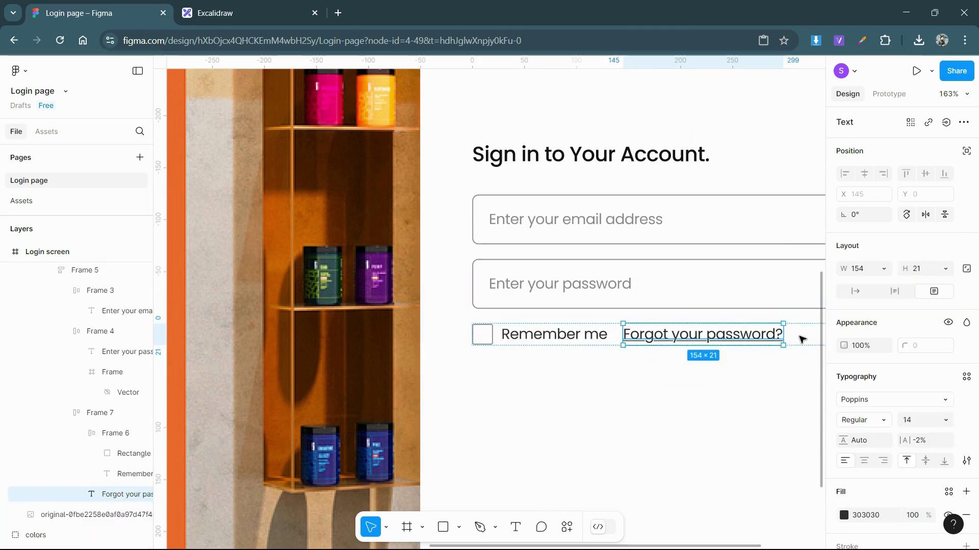
pyautogui.click(802, 339)
pyautogui.click(934, 300)
# Fit the right-hand form panel in view and duplicate the email field.
pyautogui.hscroll(5, 598, 363)
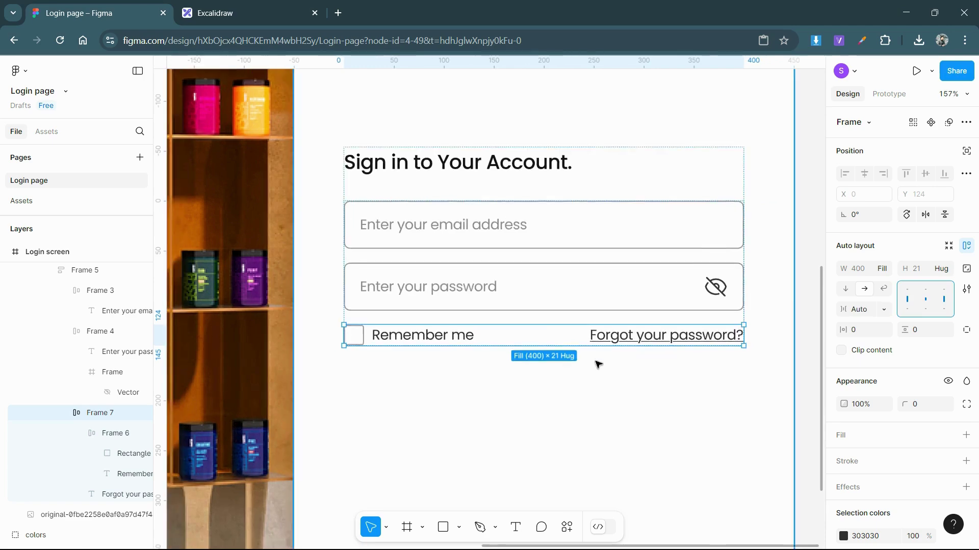
pyautogui.click(637, 335)
pyautogui.click(666, 396)
pyautogui.hotkey('shift', '2')
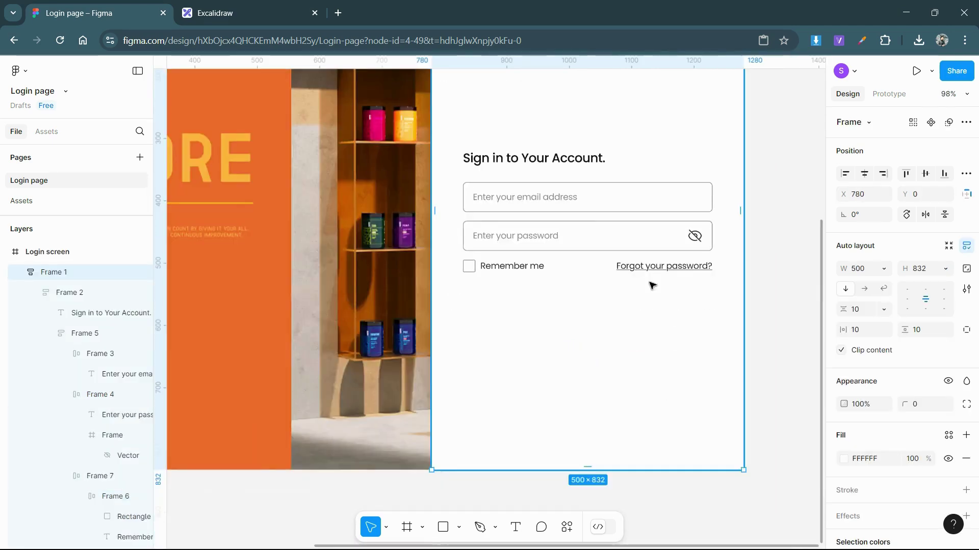
pyautogui.click(628, 199)
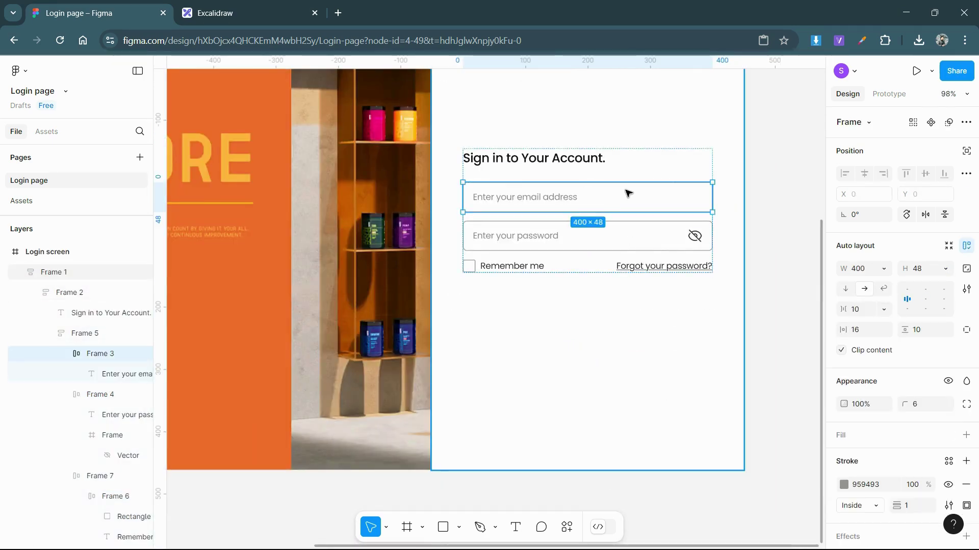
pyautogui.hotkey('ctrl', 'd')
# Move the field copy to the bottom of the form and set its text size to 16.
pyautogui.press('Down')
pyautogui.press('Down')
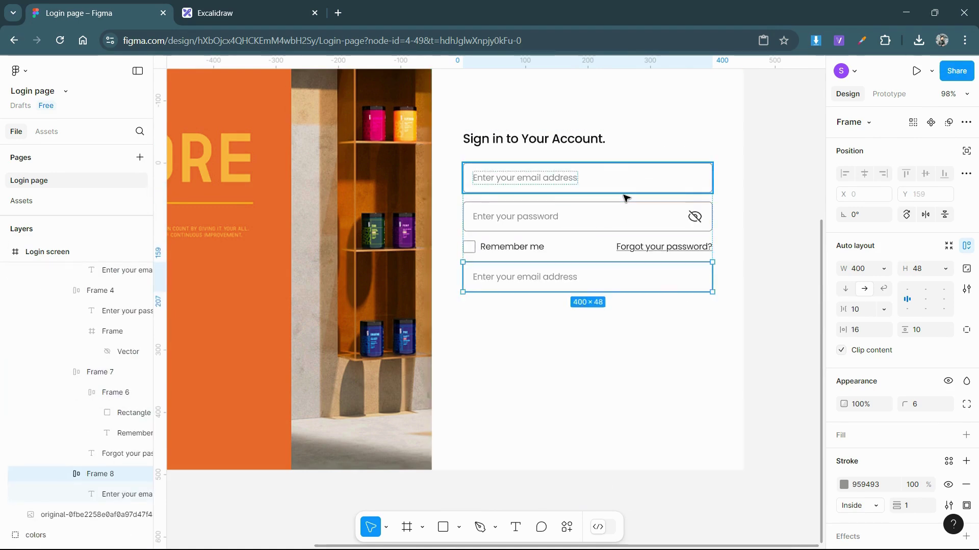
pyautogui.doubleClick(635, 282)
pyautogui.write('16')
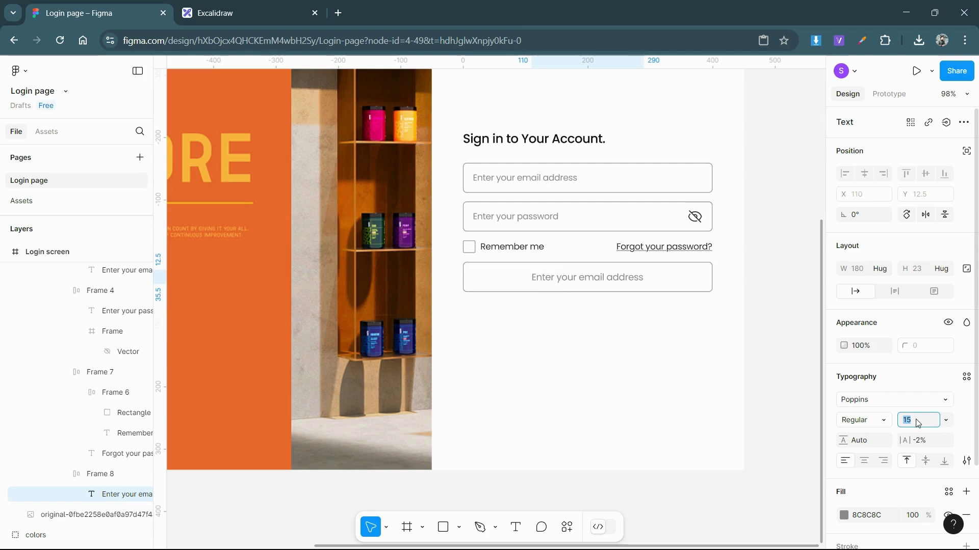
pyautogui.press('Return')
pyautogui.click(759, 338)
# Fill the new button with the sampled orange EA6A2D and remove its grey stroke.
pyautogui.keyDown('ctrl'); pyautogui.scroll(-5, 651, 281); pyautogui.keyUp('ctrl')
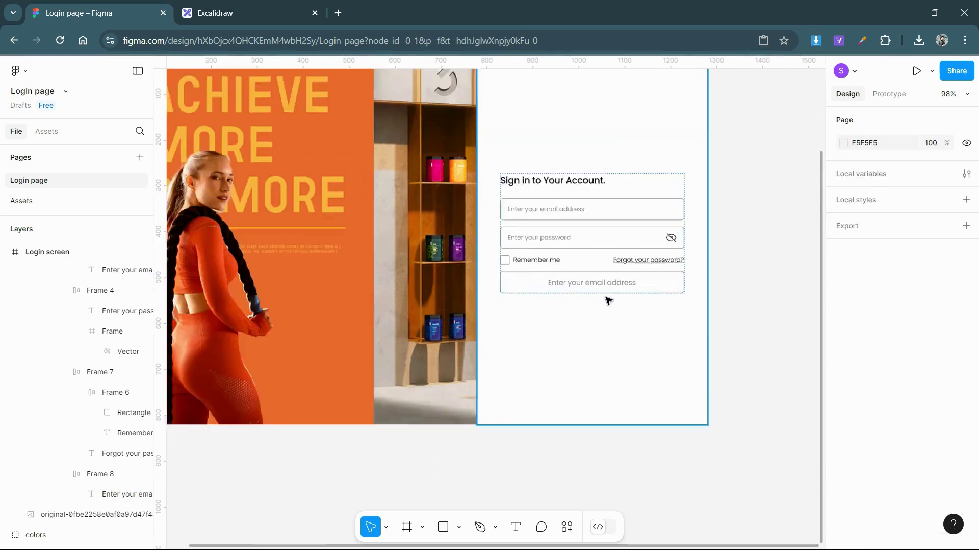
pyautogui.click(629, 291)
pyautogui.click(629, 291)
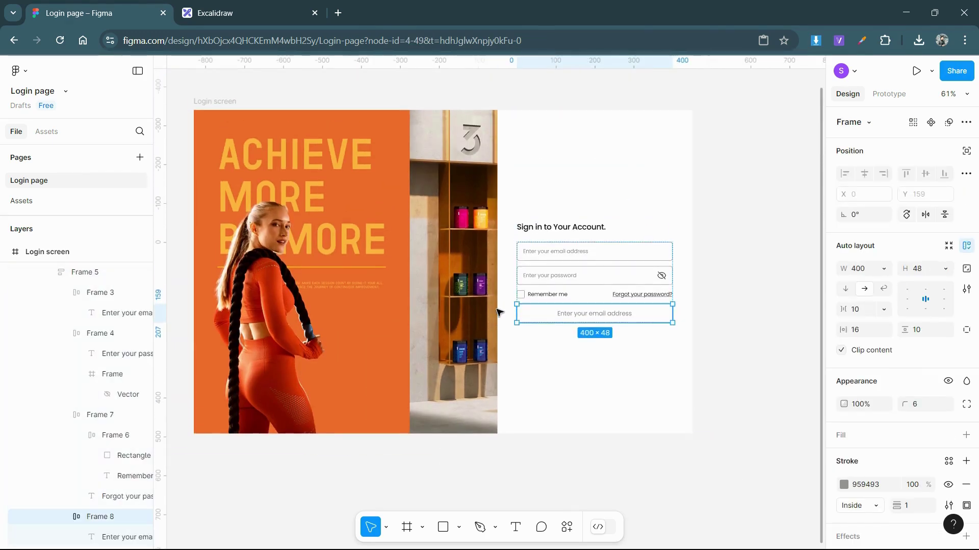
pyautogui.keyDown('ctrl'); pyautogui.scroll(-3, 497, 326); pyautogui.keyUp('ctrl')
pyautogui.scroll(-3, 850, 401)
pyautogui.click(846, 291)
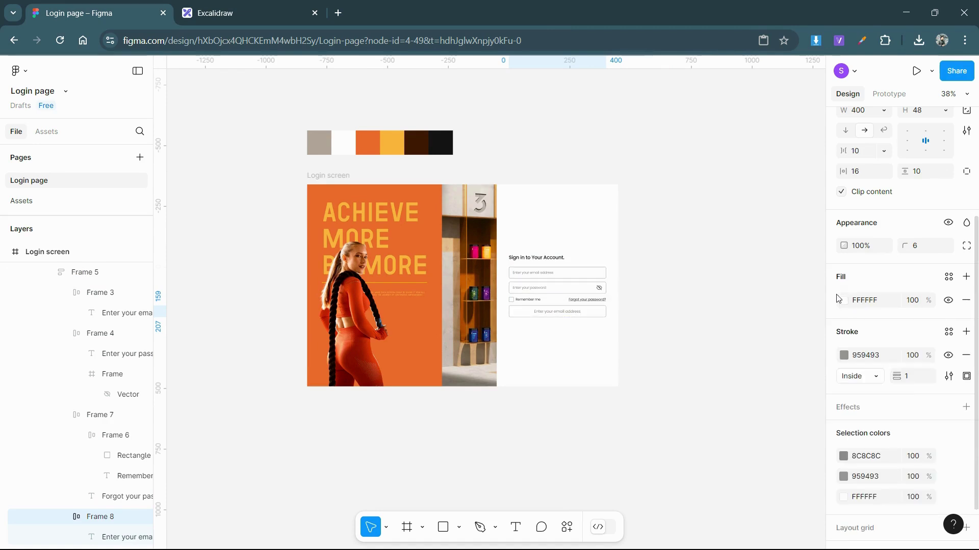
pyautogui.click(843, 300)
pyautogui.click(690, 405)
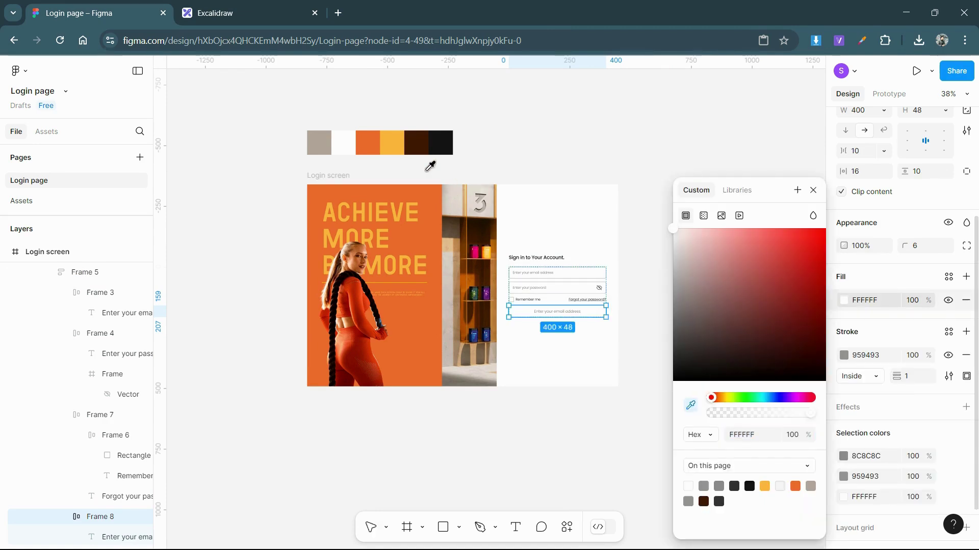
pyautogui.click(372, 143)
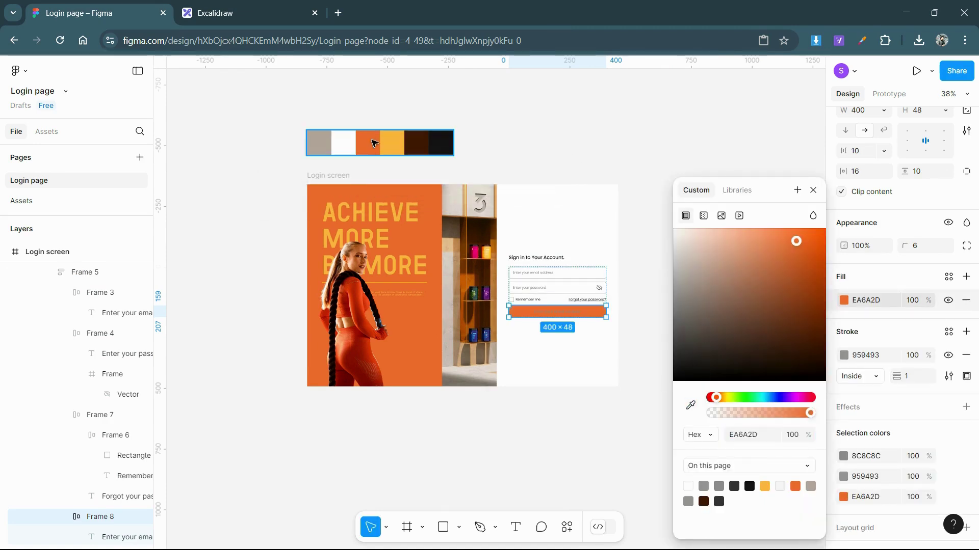
pyautogui.click(966, 356)
# Make the button text white and Medium weight.
pyautogui.keyDown('ctrl'); pyautogui.scroll(3, 591, 310); pyautogui.keyUp('ctrl')
pyautogui.click(891, 408)
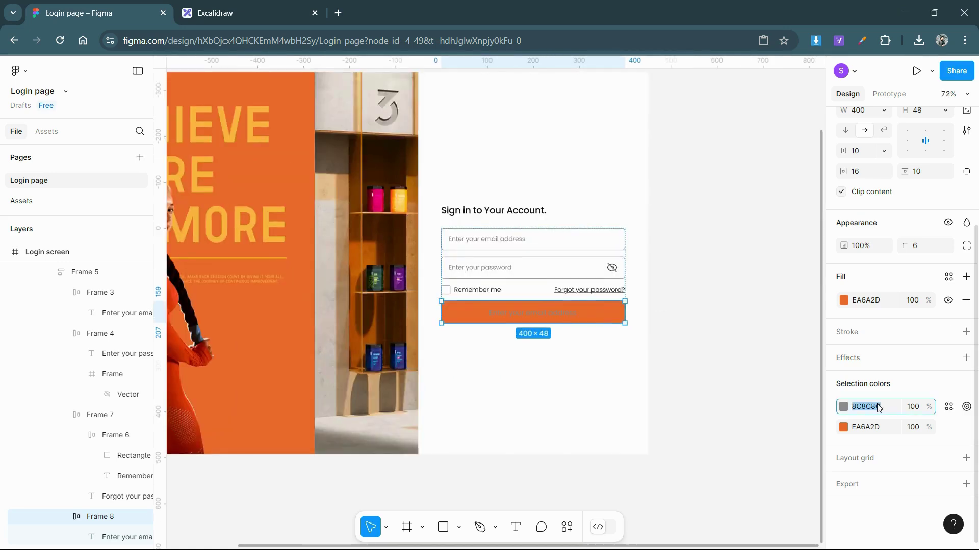
pyautogui.write('ff')
pyautogui.press('Return')
pyautogui.click(758, 345)
pyautogui.keyDown('ctrl'); pyautogui.scroll(3, 538, 317); pyautogui.keyUp('ctrl')
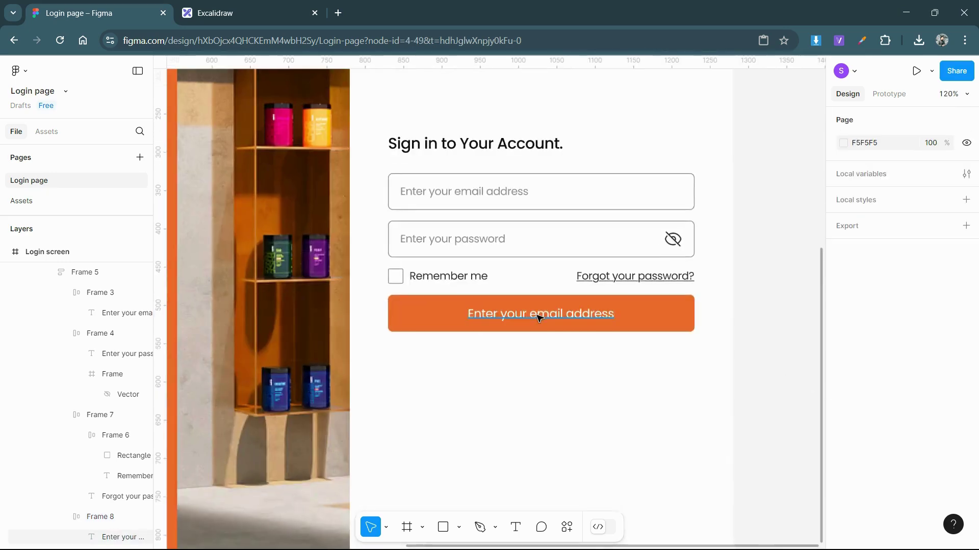
pyautogui.doubleClick(537, 314)
pyautogui.click(865, 425)
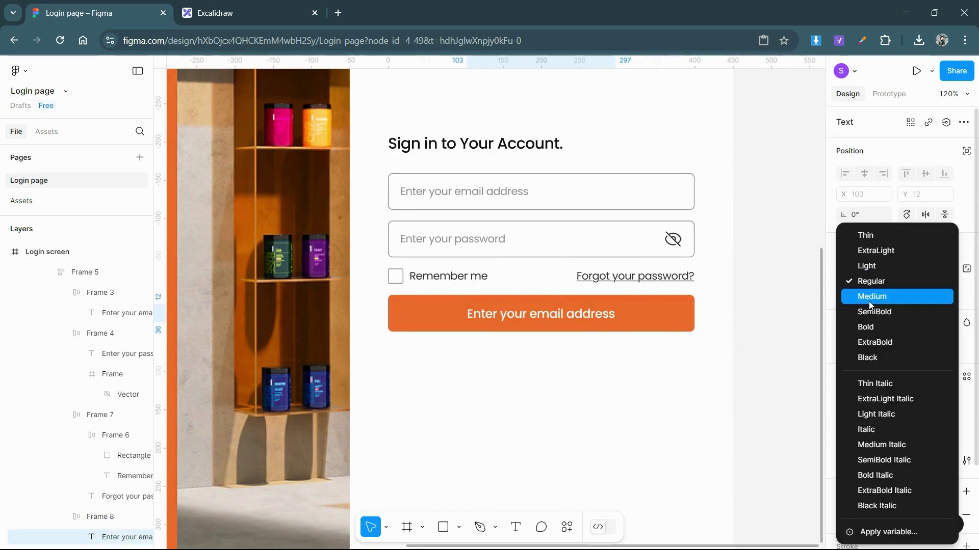
pyautogui.click(869, 301)
# Copy 'Sign In' from the hand-drawn wireframe and paste it as the button label.
pyautogui.click(297, 17)
pyautogui.doubleClick(493, 304)
pyautogui.hotkey('ctrl', 'c')
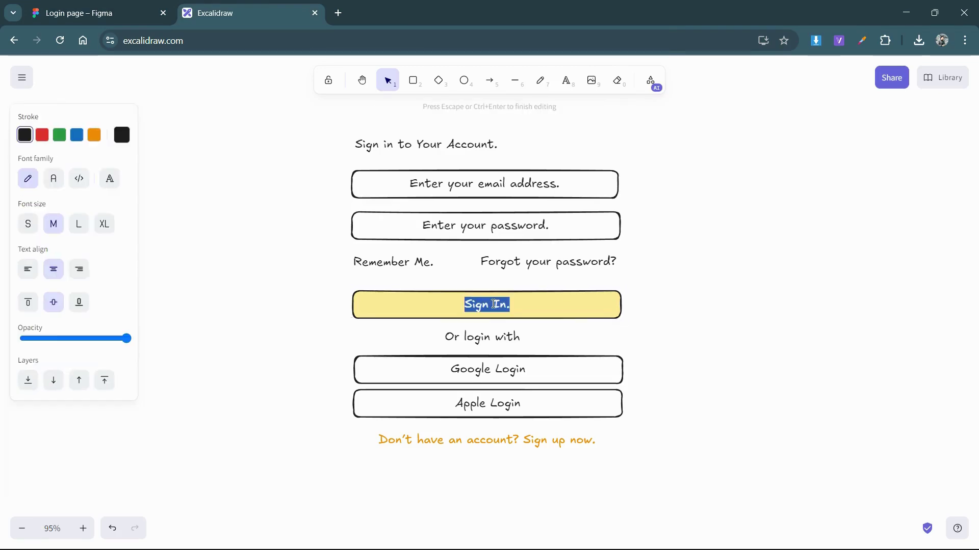
pyautogui.click(97, 12)
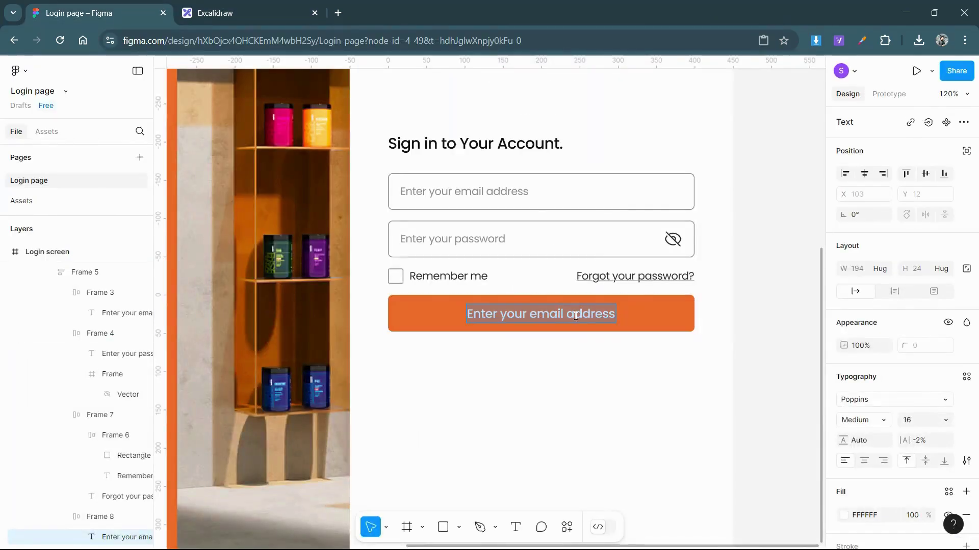
pyautogui.hotkey('ctrl', 'v')
# Copy the 'Or login with' wording from the hand-drawn wireframe.
pyautogui.click(575, 365)
pyautogui.keyDown('ctrl'); pyautogui.scroll(-3, 576, 365); pyautogui.keyUp('ctrl')
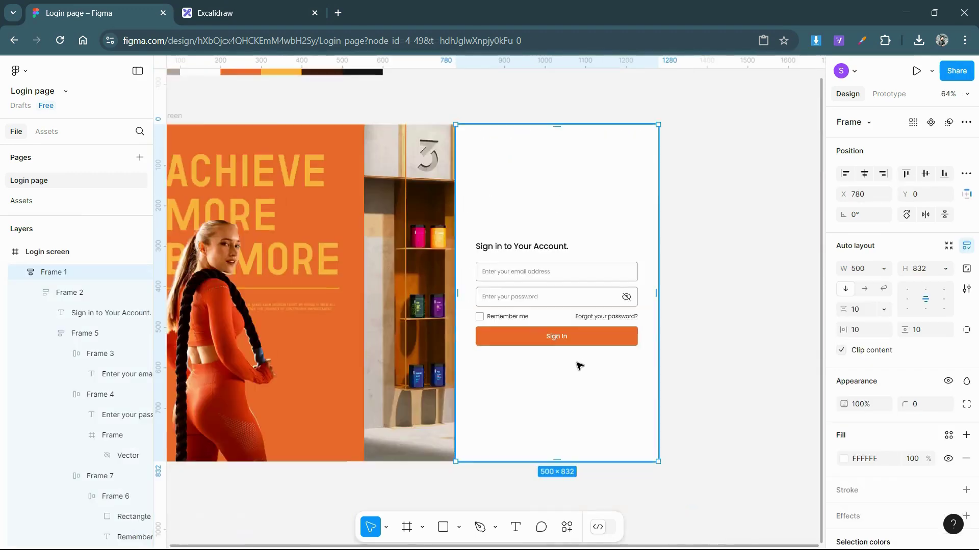
pyautogui.keyDown('ctrl'); pyautogui.scroll(-2, 578, 365); pyautogui.keyUp('ctrl')
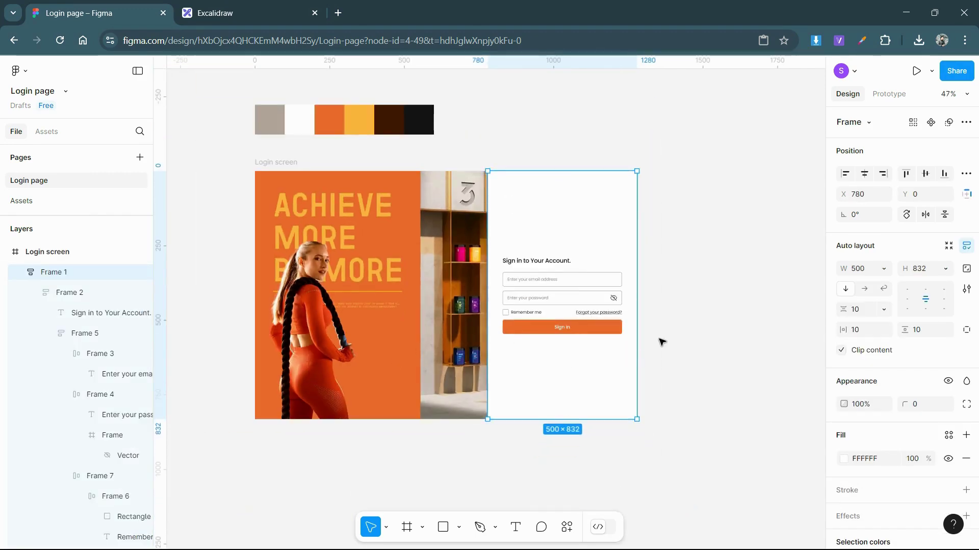
pyautogui.click(276, 7)
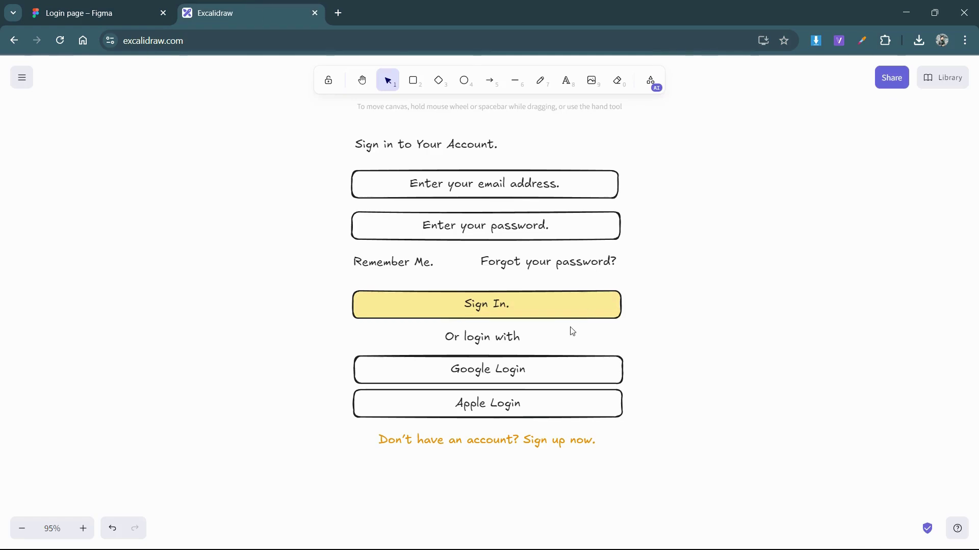
pyautogui.click(486, 331)
pyautogui.doubleClick(487, 332)
pyautogui.hotkey('ctrl', 'c')
pyautogui.hotkey('ctrl', 'Tab')
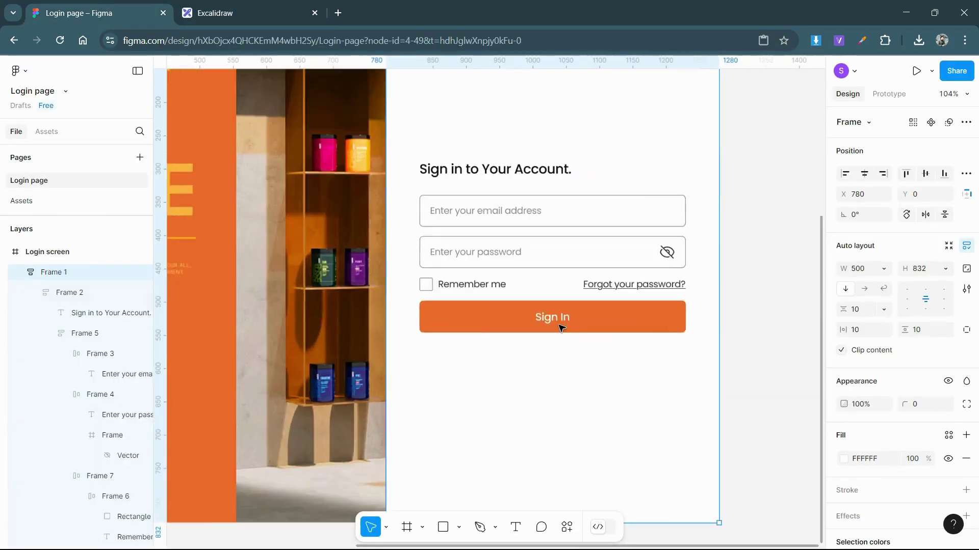
# Duplicate the Remember me text below Sign In and change it to 'Or login with'.
pyautogui.moveTo(498, 284); pyautogui.dragTo(533, 336)
pyautogui.doubleClick(561, 334)
pyautogui.hotkey('ctrl', 'v')
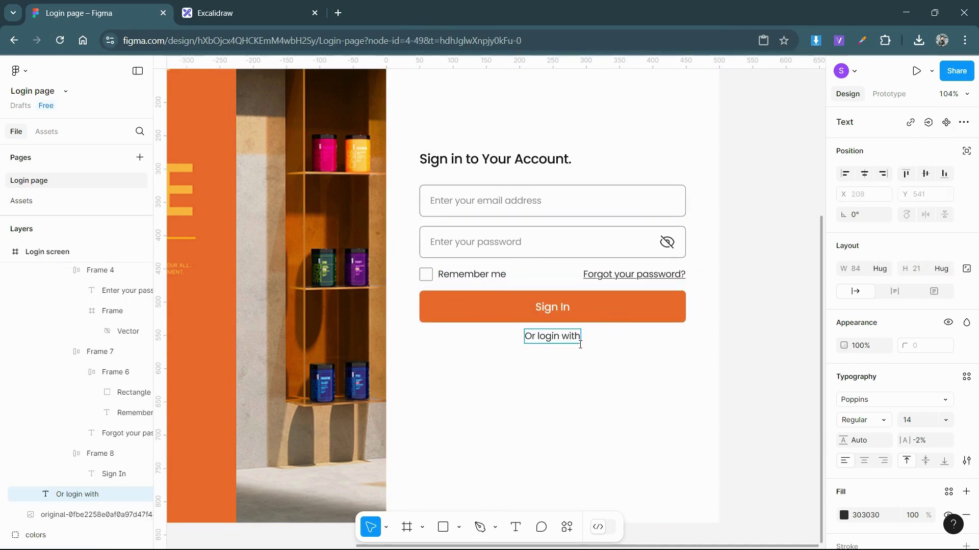
pyautogui.press('Escape')
# Set the caption's text colour to grey 666666.
pyautogui.scroll(-2, 892, 408)
pyautogui.click(877, 452)
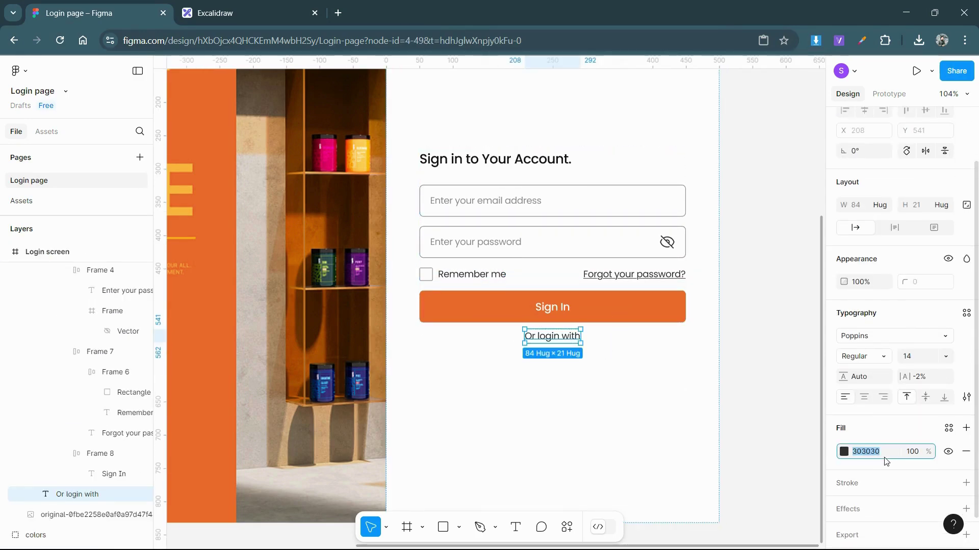
pyautogui.write('666')
pyautogui.press('Return')
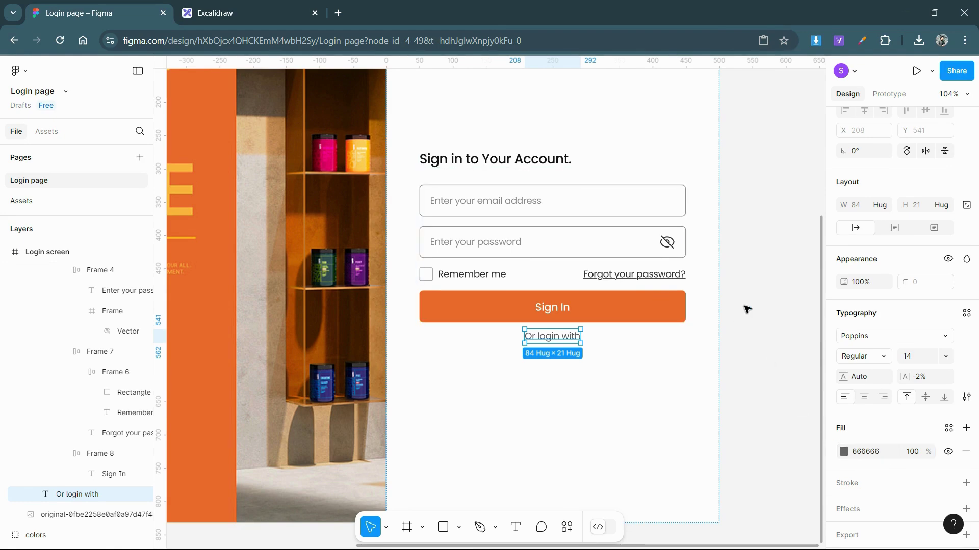
pyautogui.click(664, 331)
pyautogui.scroll(-1, 664, 331)
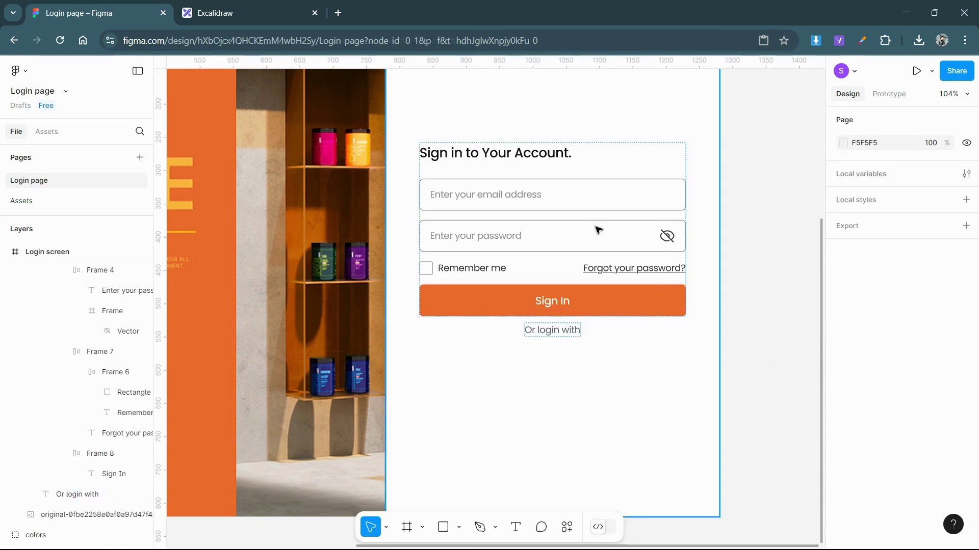
pyautogui.click(621, 308)
# Duplicate the Sign In button twice beneath the 'Or login with' caption.
pyautogui.moveTo(605, 325); pyautogui.dragTo(604, 340)
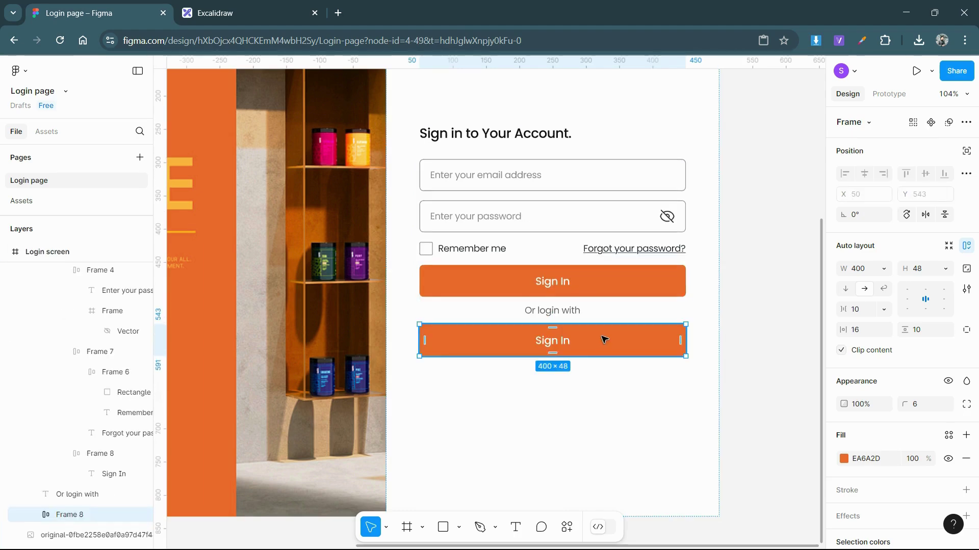
pyautogui.hotkey('ctrl', 'd')
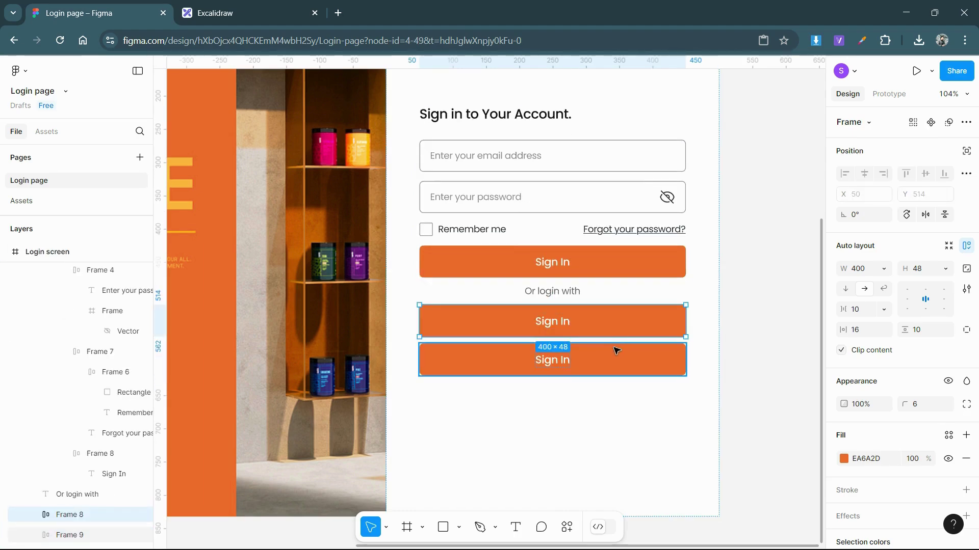
pyautogui.click(632, 206)
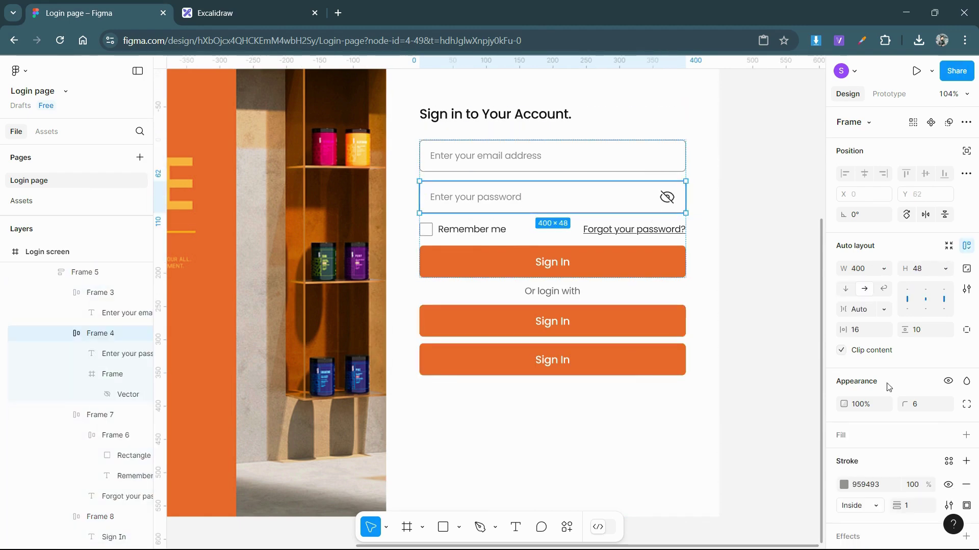
pyautogui.scroll(-4, 872, 327)
pyautogui.click(585, 369)
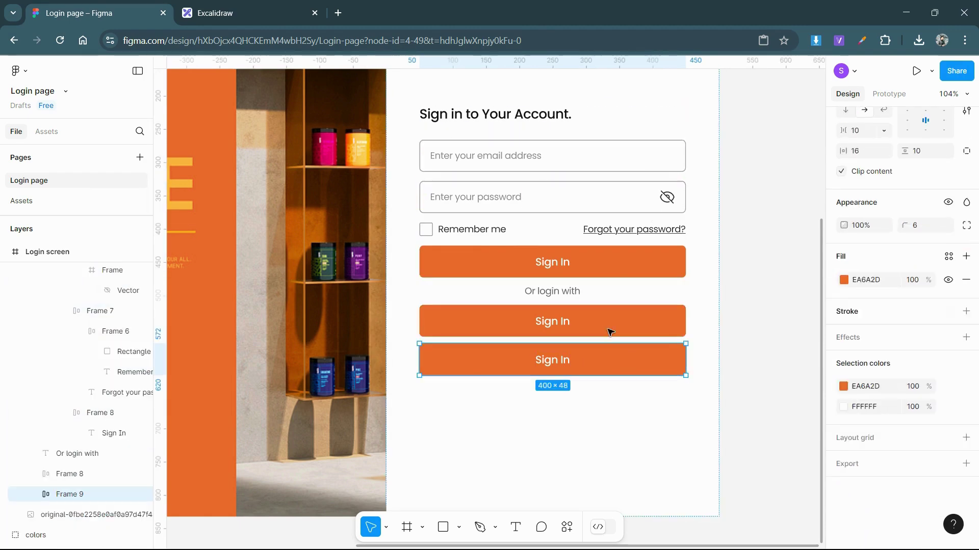
pyautogui.keyDown('shift'); pyautogui.click(609, 332); pyautogui.keyUp('shift')
# Give both copies a grey 959493 outline and remove their orange fill.
pyautogui.click(875, 359)
pyautogui.write('959493')
pyautogui.press('Return')
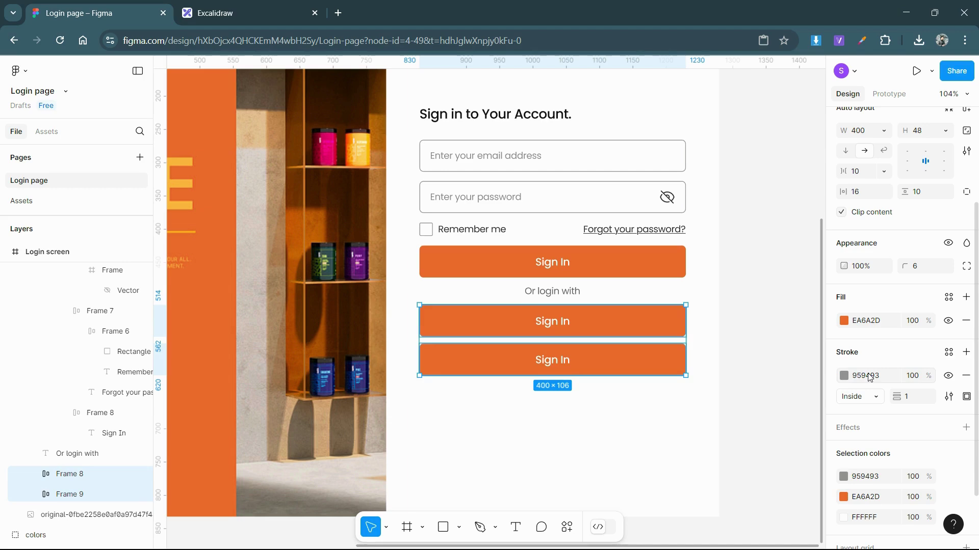
pyautogui.click(966, 321)
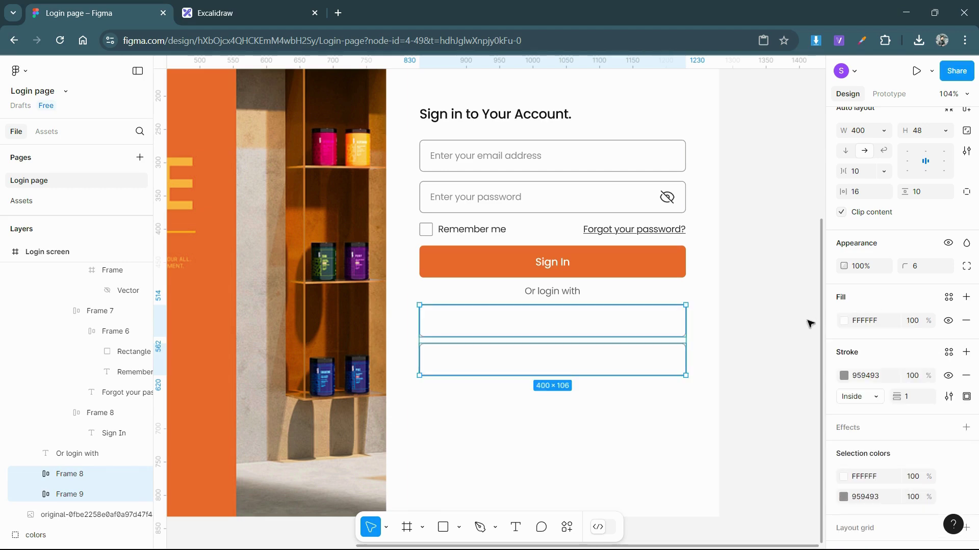
pyautogui.doubleClick(502, 198)
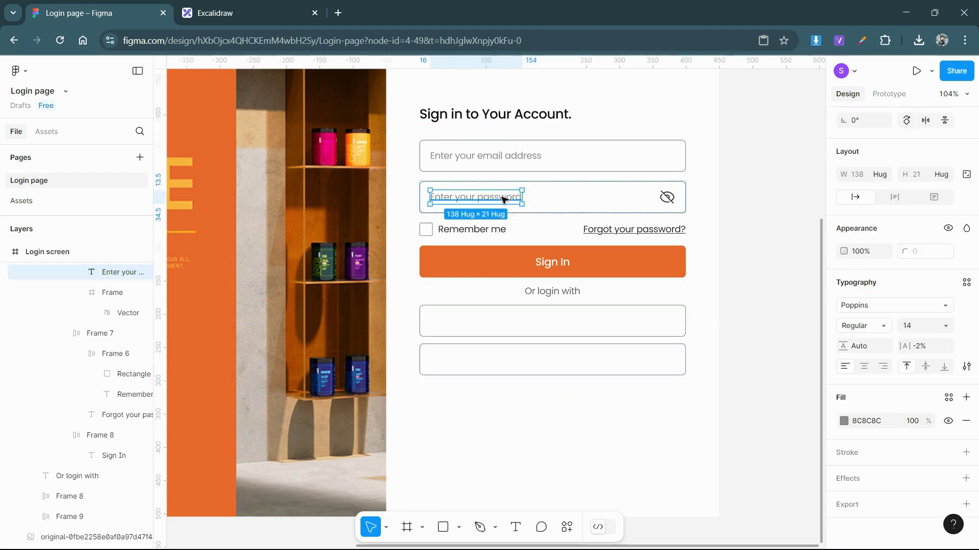
# Colour the two buttons' labels dark 141414.
pyautogui.click(507, 115)
pyautogui.click(557, 353)
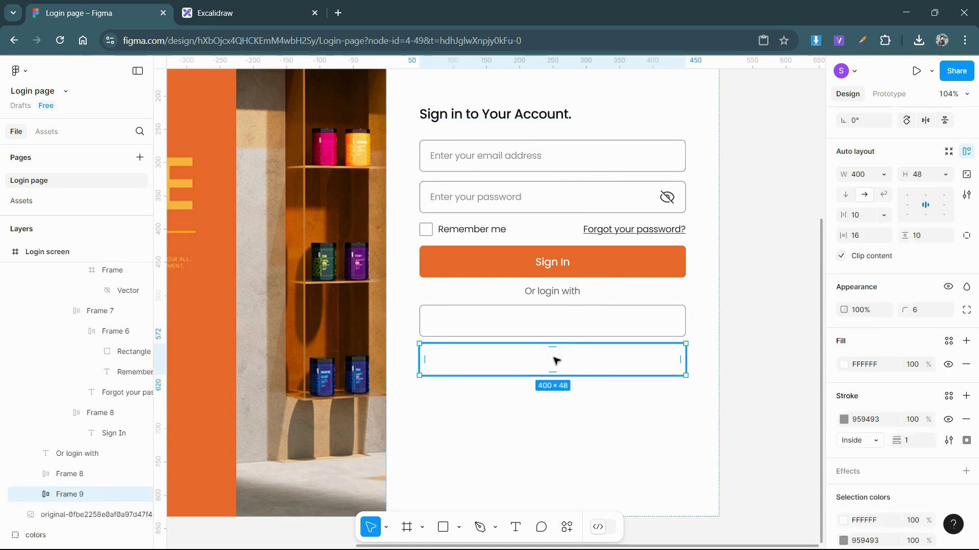
pyautogui.doubleClick(558, 355)
pyautogui.keyDown('shift'); pyautogui.click(552, 322); pyautogui.keyUp('shift')
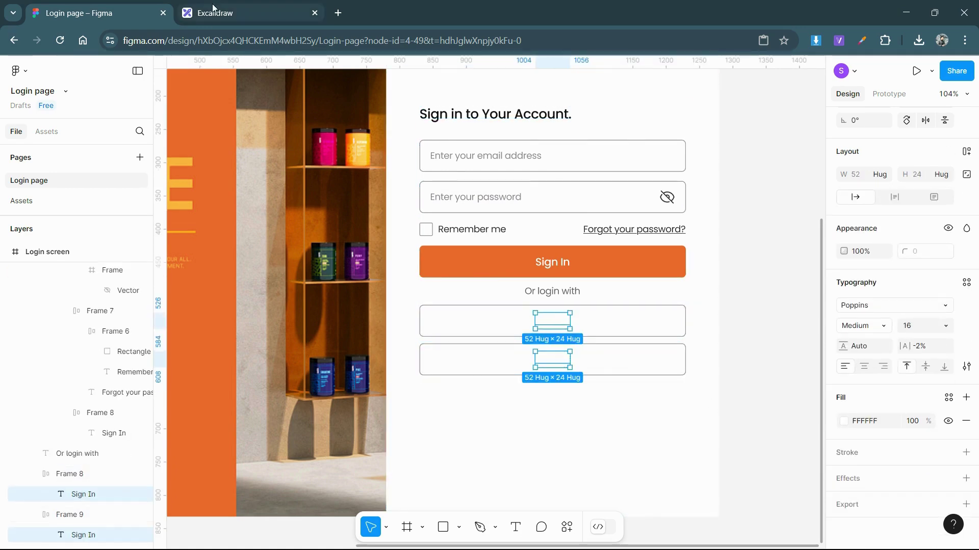
pyautogui.click(209, 13)
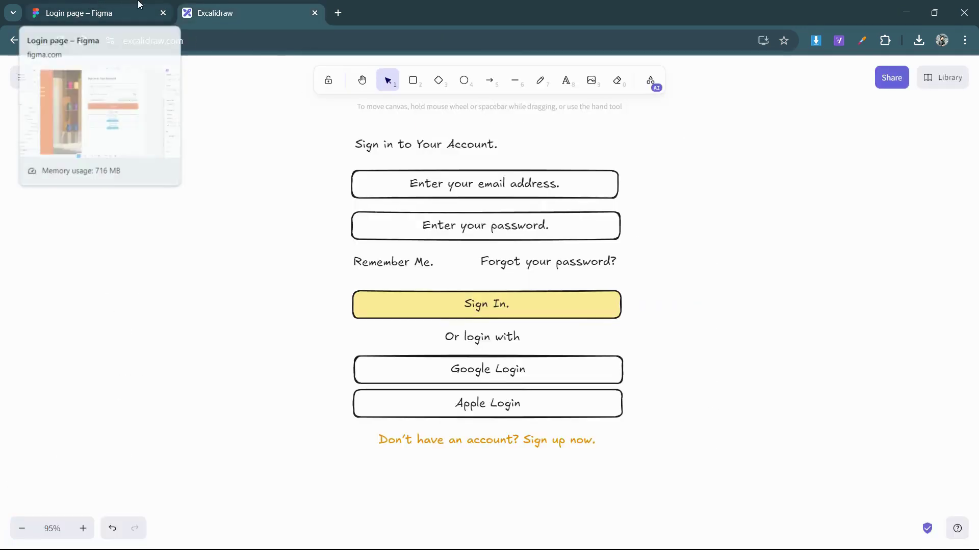
pyautogui.click(92, 13)
pyautogui.click(885, 425)
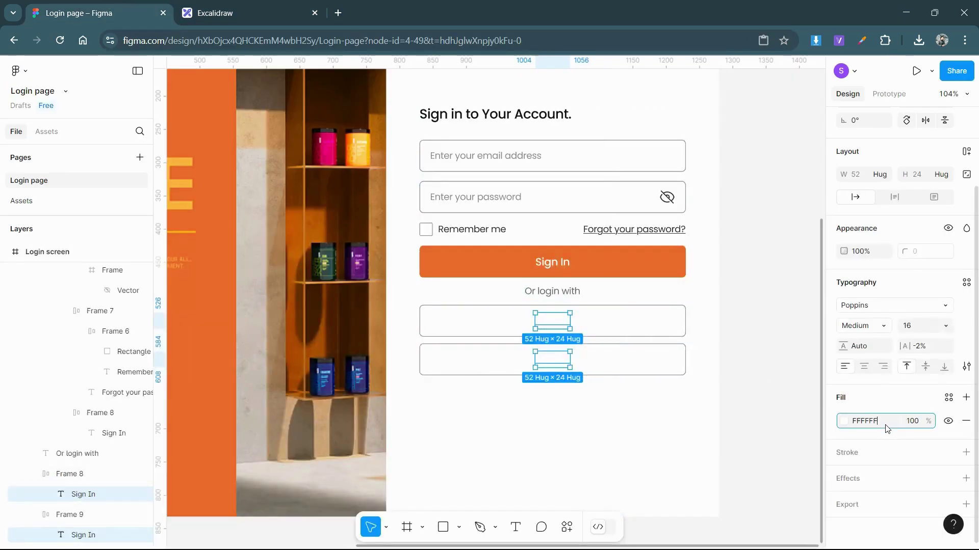
pyautogui.press('Return')
pyautogui.hotkey('ctrl', 'Tab')
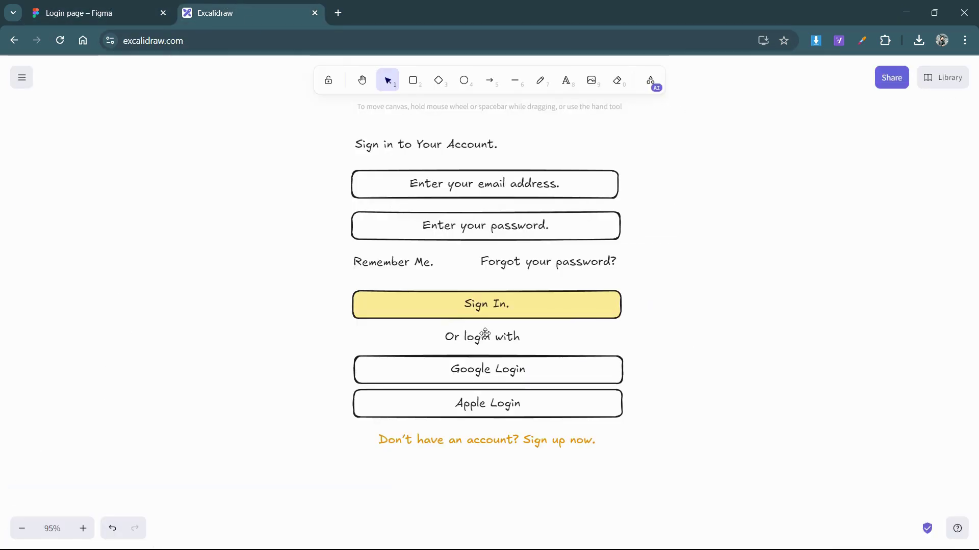
# Relabel the top button 'Google Login', matching the sketch.
pyautogui.click(490, 371)
pyautogui.doubleClick(489, 371)
pyautogui.hotkey('ctrl', 'Tab')
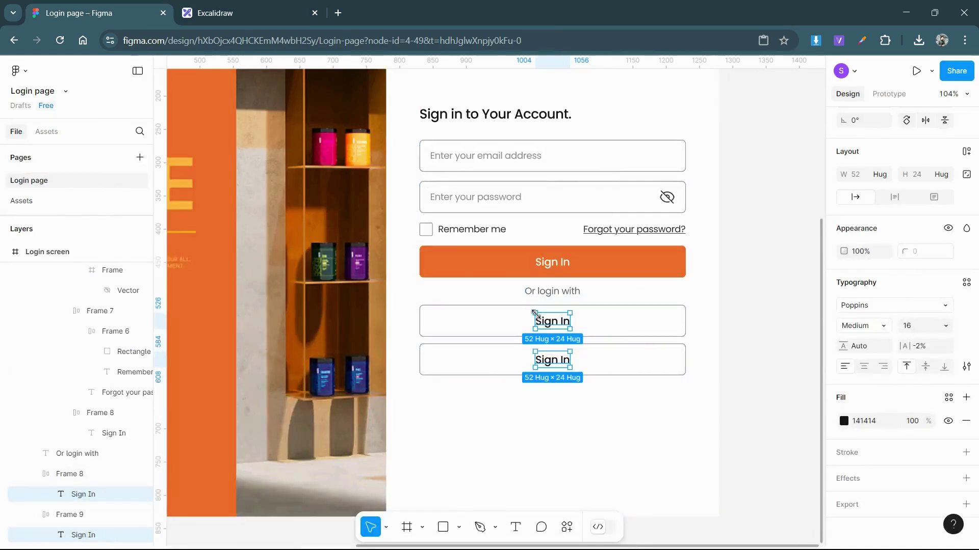
pyautogui.click(560, 323)
pyautogui.press('Return')
pyautogui.write('Google Login')
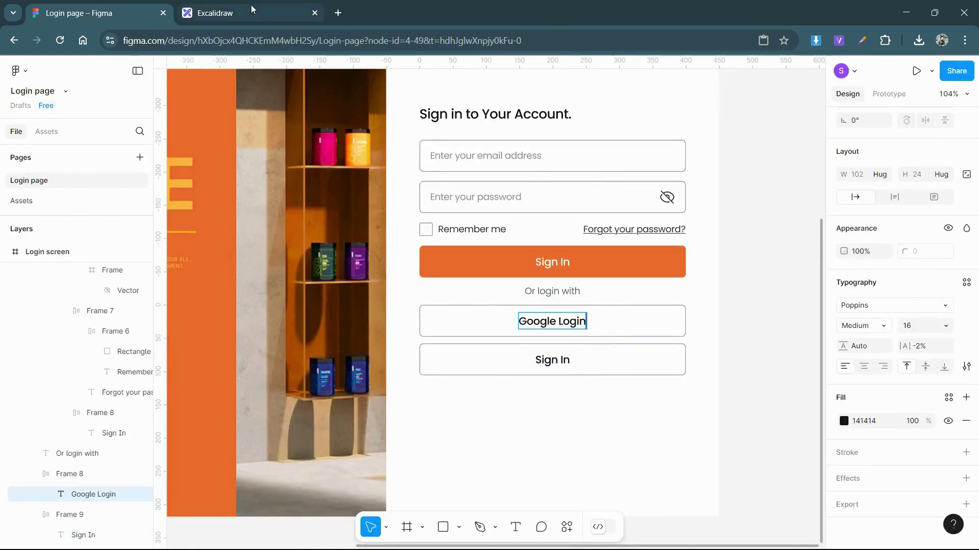
# Relabel the second button 'Apple Login', matching the sketch.
pyautogui.click(251, 13)
pyautogui.click(479, 391)
pyautogui.doubleClick(479, 391)
pyautogui.hotkey('ctrl', 'Tab')
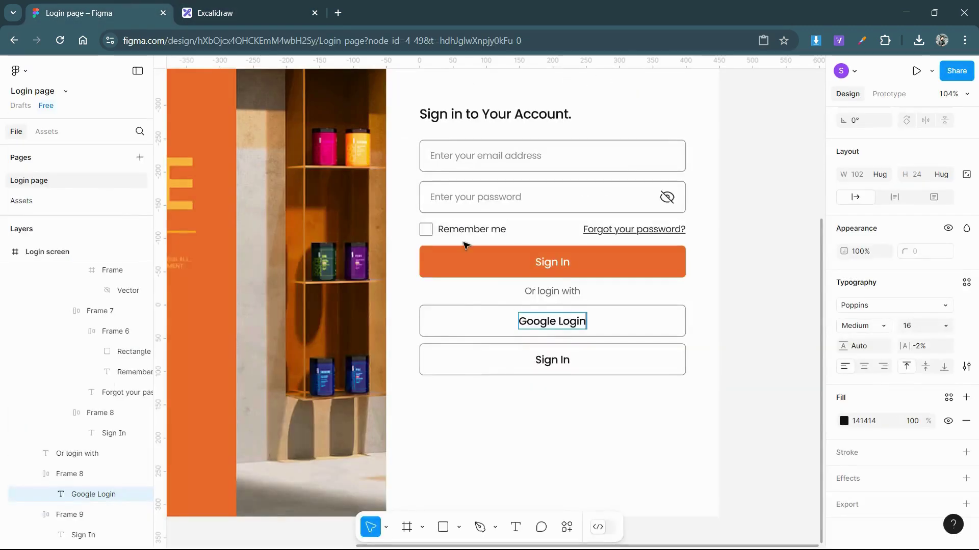
pyautogui.doubleClick(566, 360)
pyautogui.write('Apple Login')
pyautogui.press('Escape')
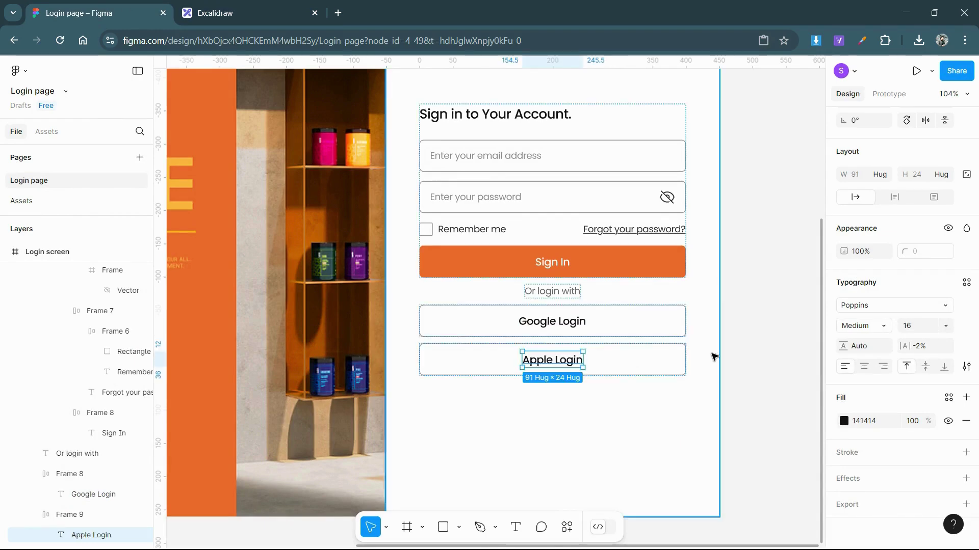
pyautogui.click(606, 366)
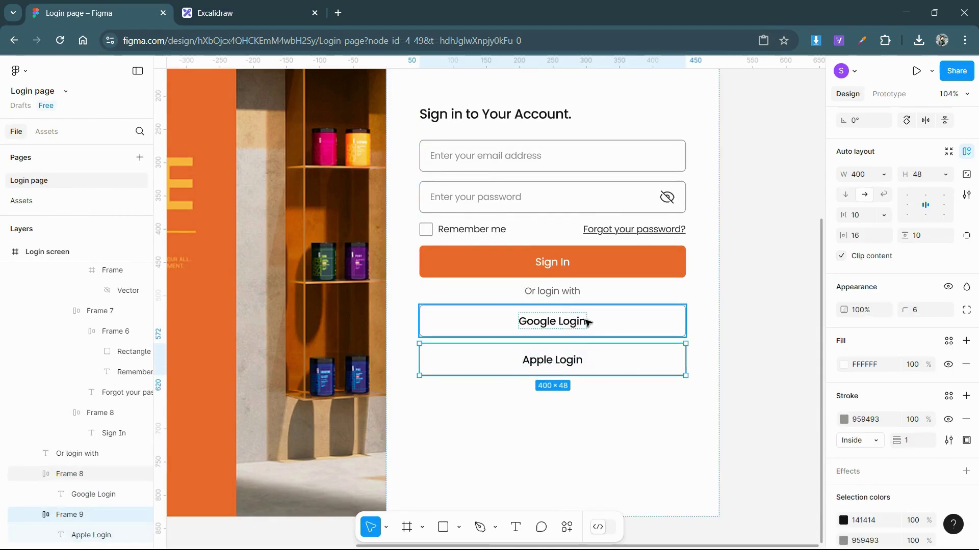
# Trim the labels to just 'Google' and 'Apple'.
pyautogui.scroll(1, 571, 363)
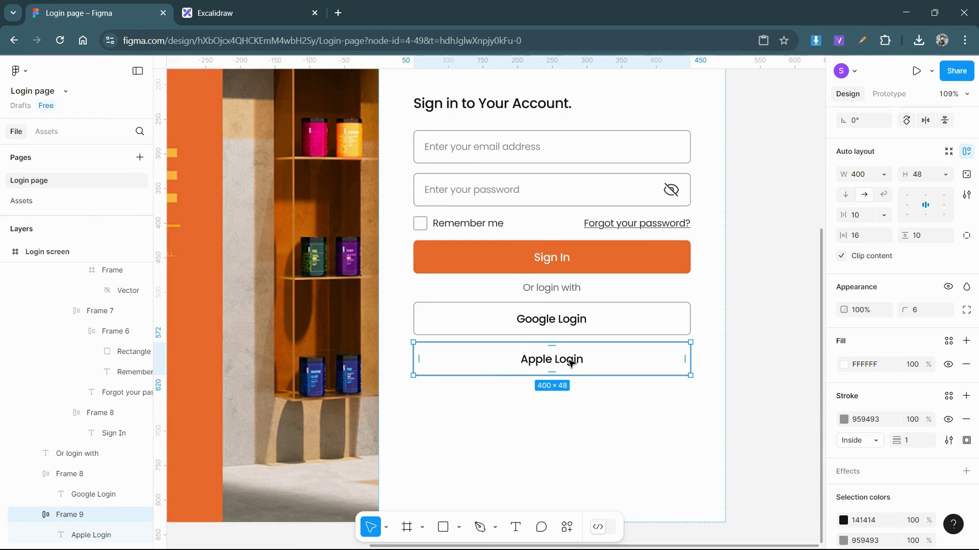
pyautogui.scroll(5, 571, 363)
pyautogui.doubleClick(559, 306)
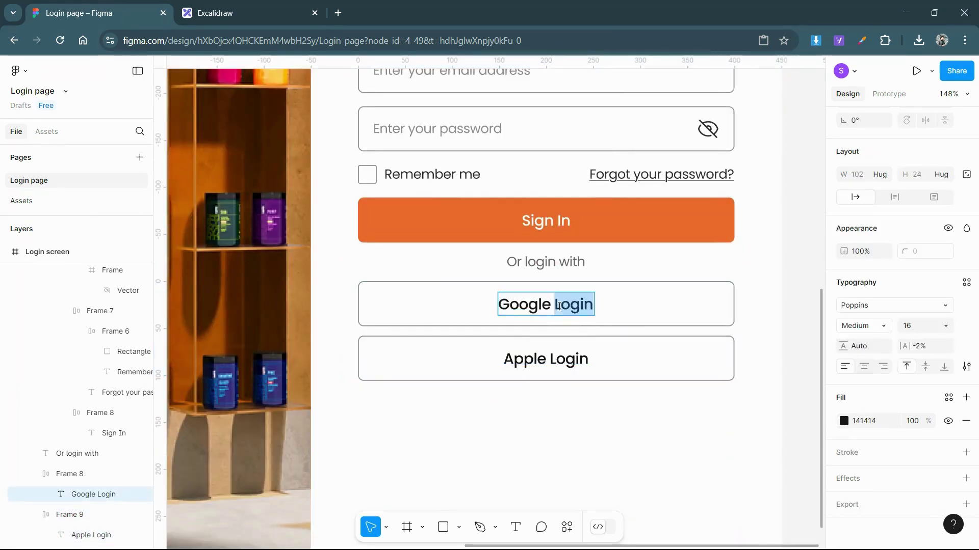
pyautogui.press('BackSpace')
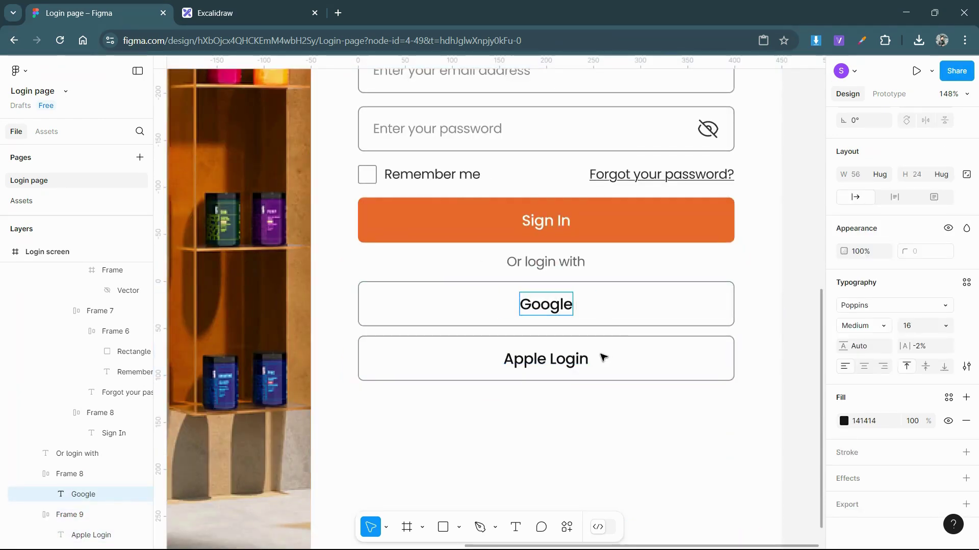
pyautogui.doubleClick(584, 360)
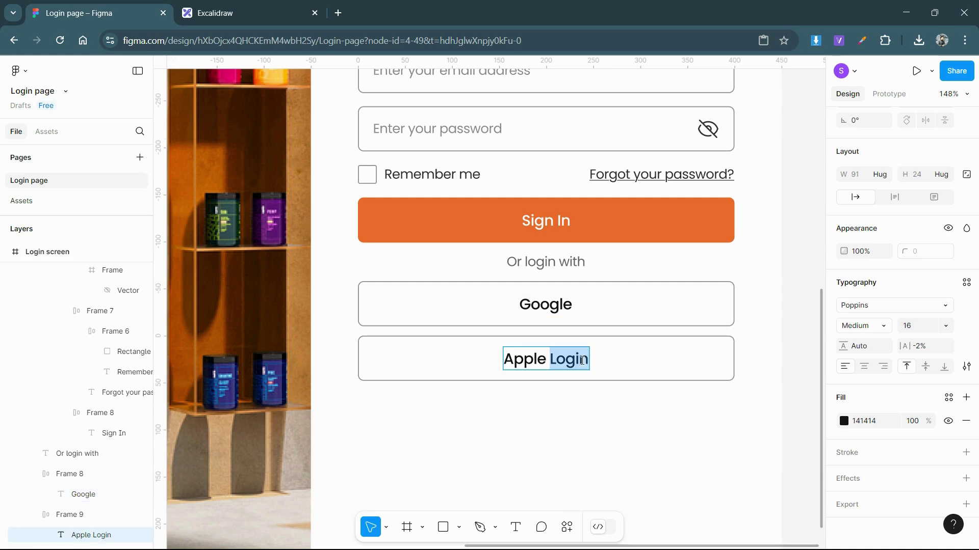
pyautogui.press('BackSpace')
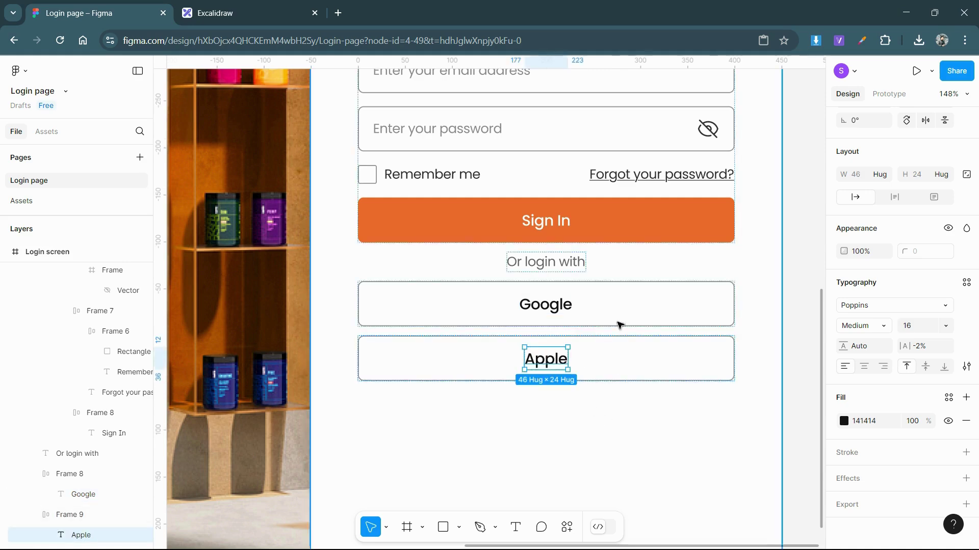
pyautogui.click(643, 358)
# Put the Google and Apple buttons in one fill-width auto-layout row, sharing its width.
pyautogui.keyDown('shift'); pyautogui.click(656, 310); pyautogui.keyUp('shift')
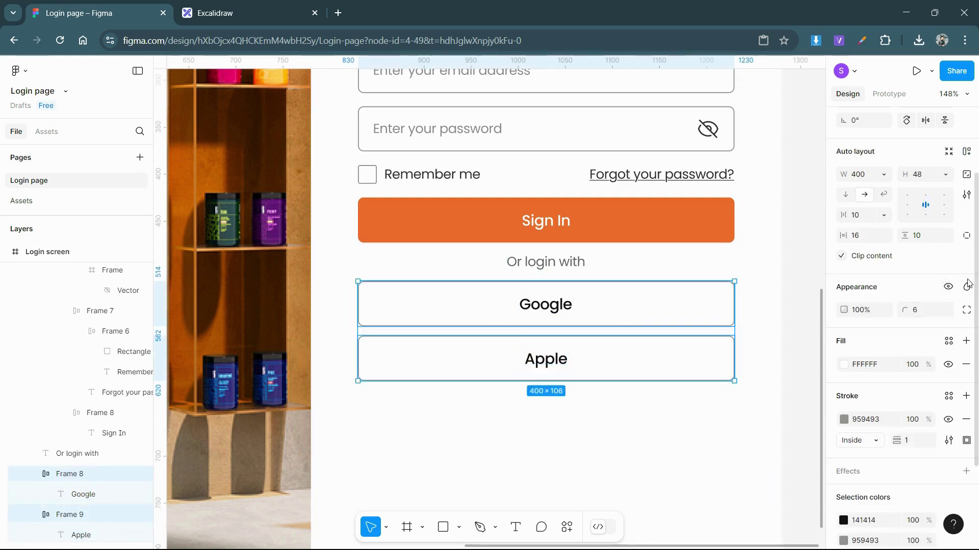
pyautogui.click(967, 247)
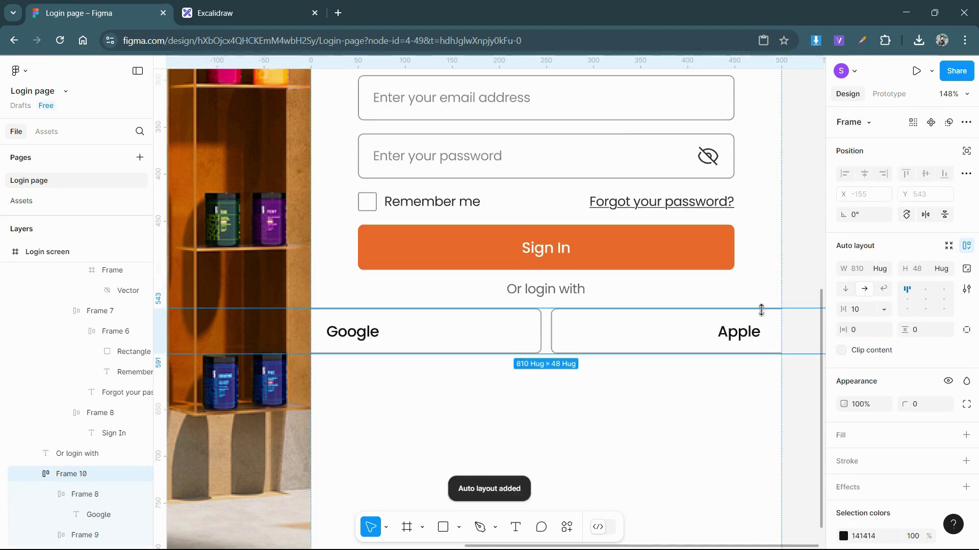
pyautogui.click(879, 269)
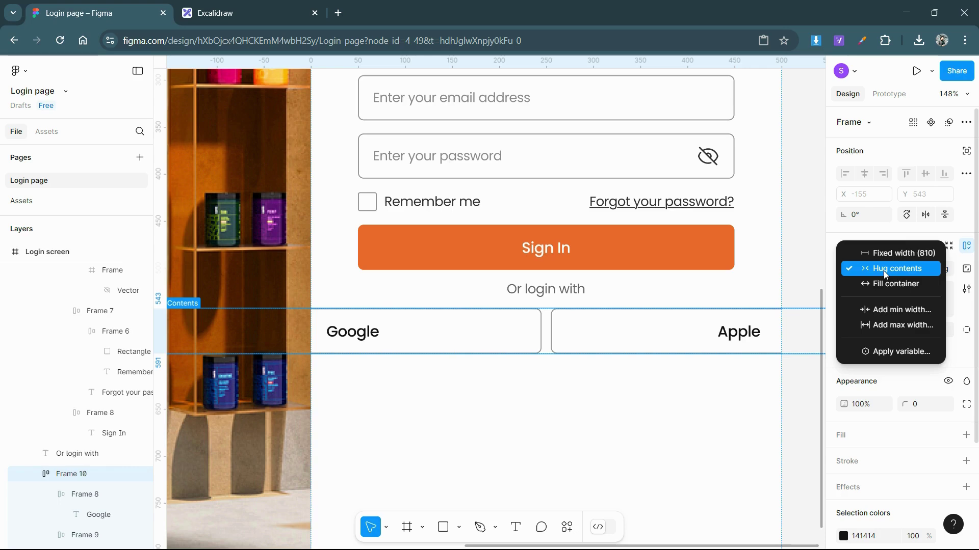
pyautogui.click(882, 289)
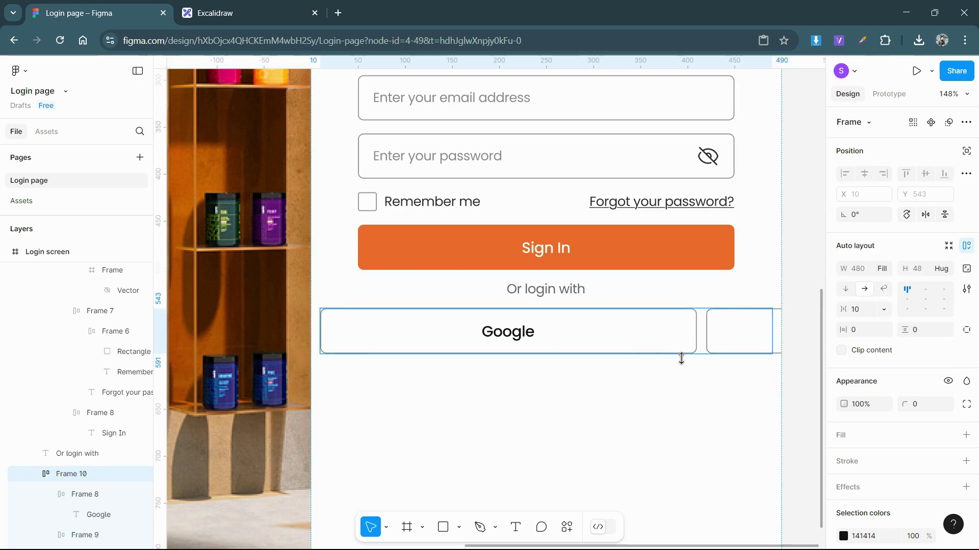
pyautogui.scroll(-3, 646, 349)
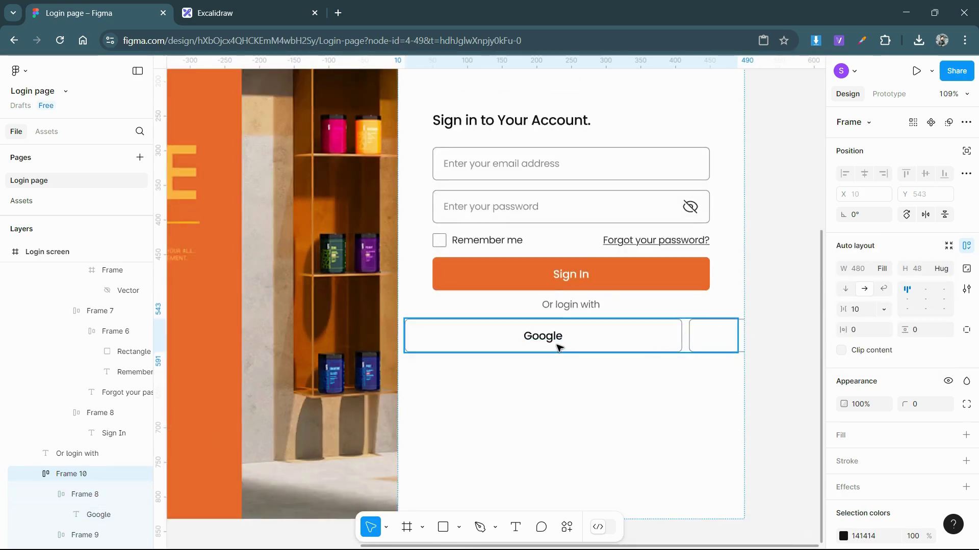
pyautogui.click(637, 336)
pyautogui.keyDown('shift'); pyautogui.click(739, 346); pyautogui.keyUp('shift')
pyautogui.click(888, 270)
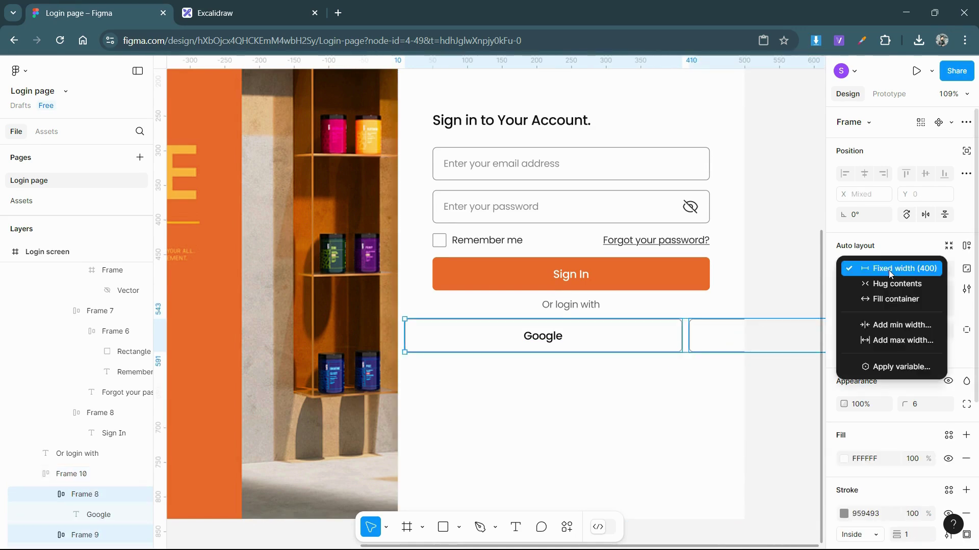
pyautogui.click(884, 301)
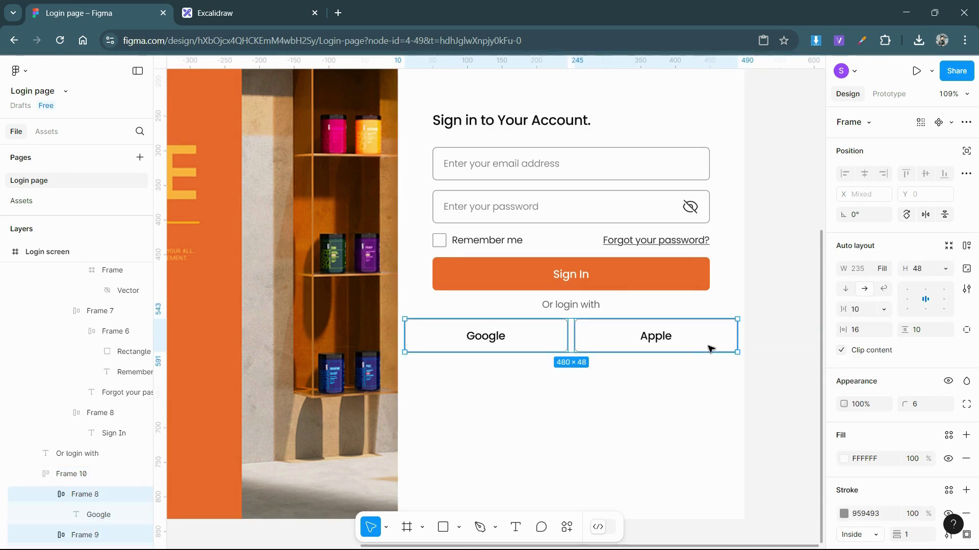
# Move the 'Or login with' caption and button row into the sign-in form frame.
pyautogui.click(520, 335)
pyautogui.press('Escape')
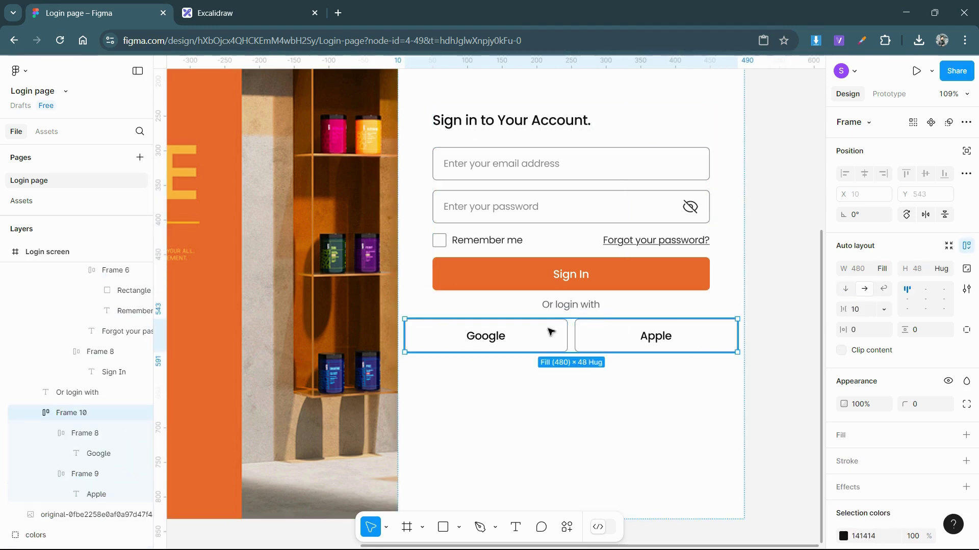
pyautogui.click(543, 255)
pyautogui.click(548, 336)
pyautogui.click(552, 305)
pyautogui.click(541, 341)
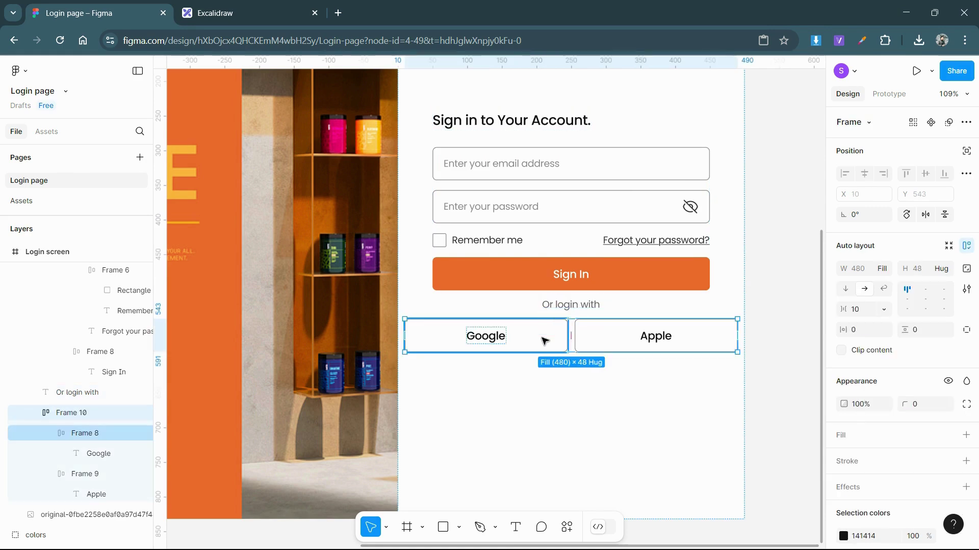
pyautogui.keyDown('shift'); pyautogui.click(559, 306); pyautogui.keyUp('shift')
pyautogui.hotkey('ctrl', 'x')
pyautogui.click(561, 255)
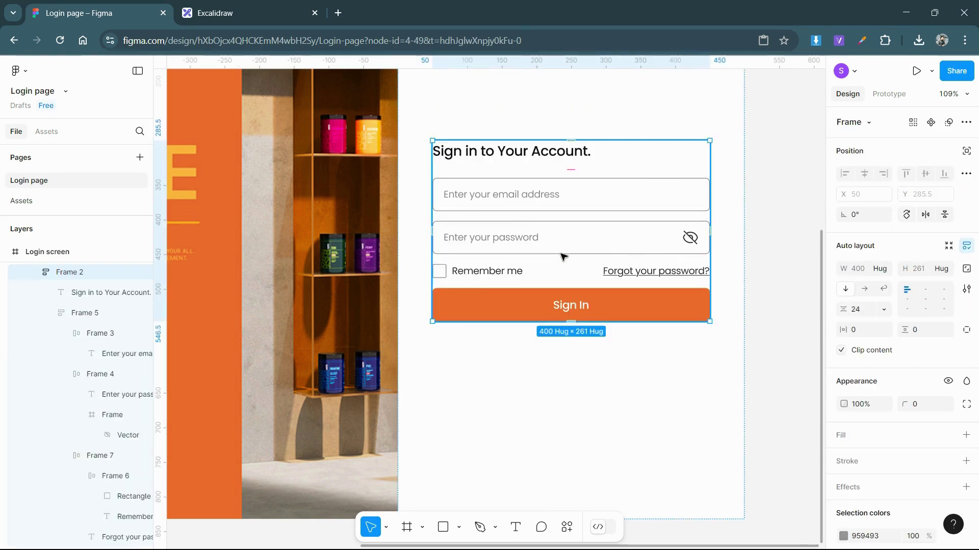
pyautogui.hotkey('ctrl', 'v')
# Wrap 'Or login with' in its own auto-layout frame filling the form width.
pyautogui.click(545, 311)
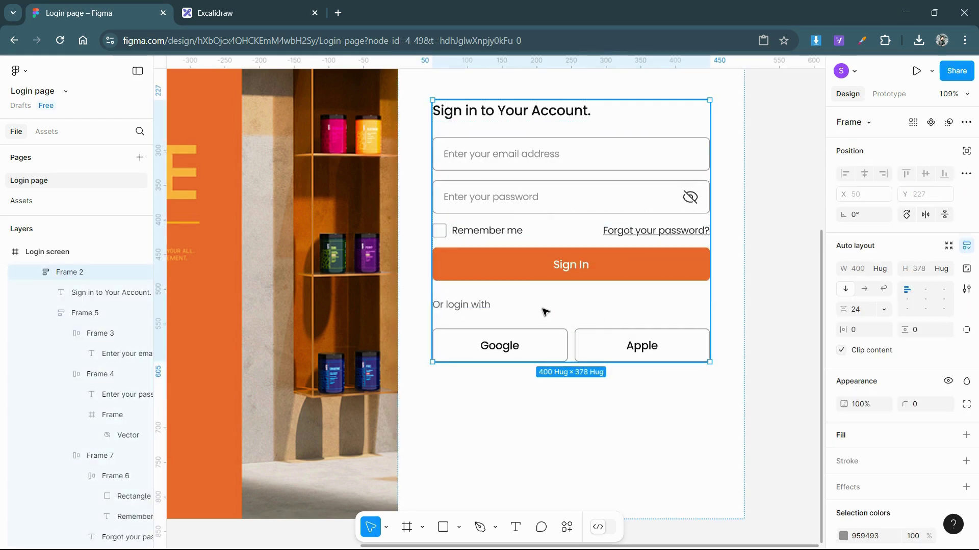
pyautogui.click(481, 303)
pyautogui.hotkey('shift', 'a')
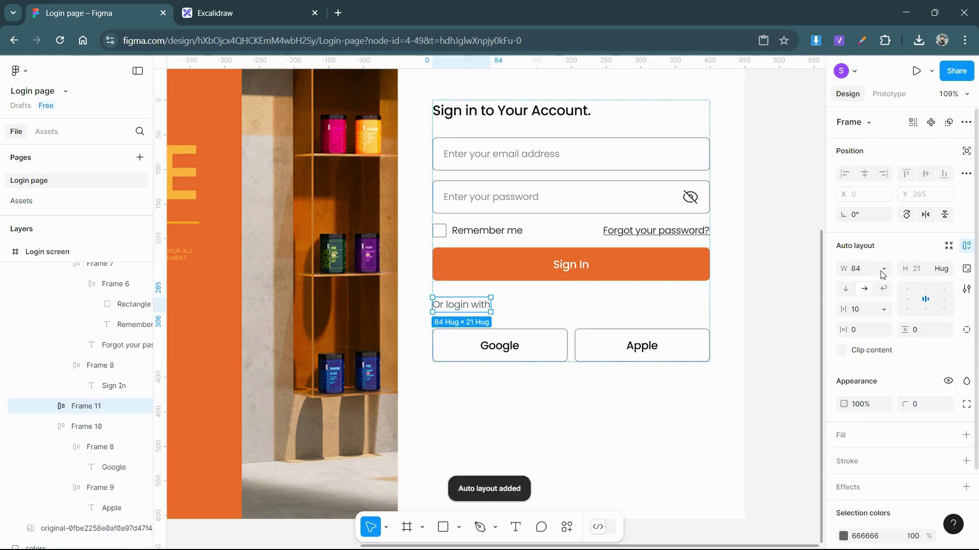
pyautogui.click(883, 268)
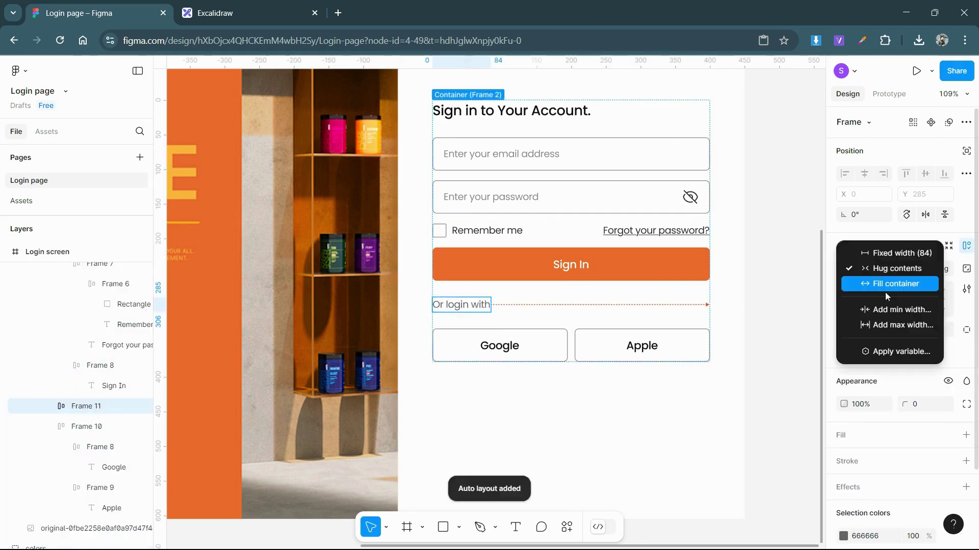
pyautogui.click(760, 312)
pyautogui.scroll(-3, 743, 312)
pyautogui.scroll(5, 703, 338)
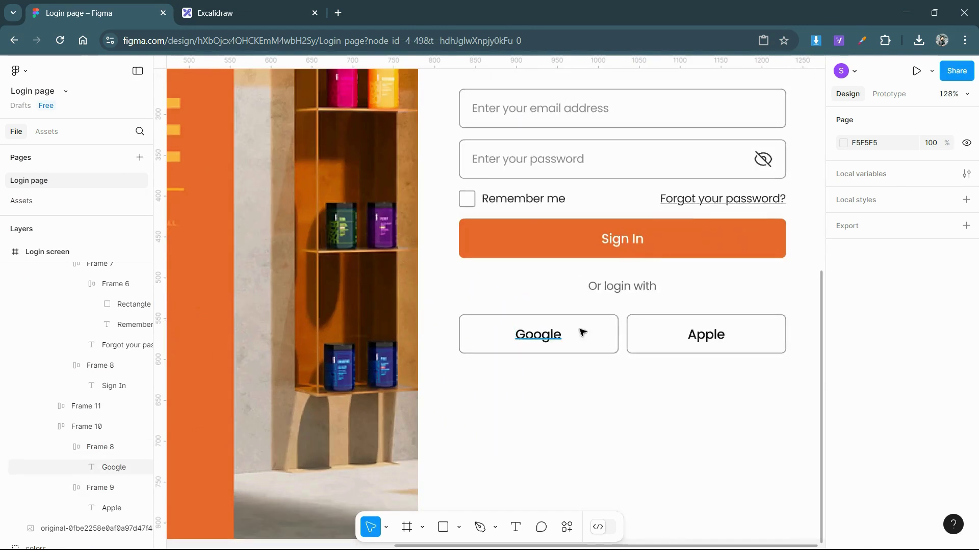
# Set the Google and Apple labels to Poppins Medium, size 14.
pyautogui.click(581, 334)
pyautogui.keyDown('shift'); pyautogui.click(764, 340); pyautogui.keyUp('shift')
pyautogui.click(869, 325)
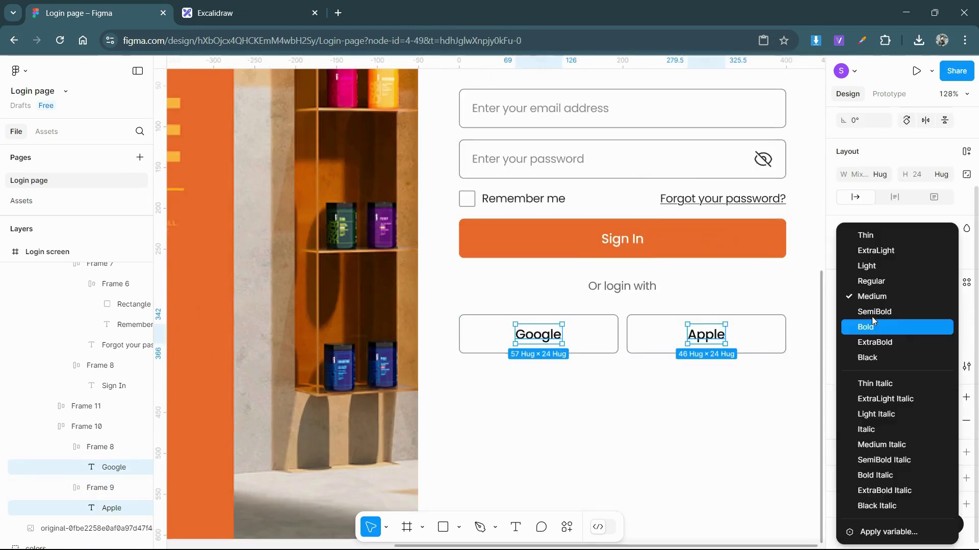
pyautogui.click(874, 285)
pyautogui.click(859, 329)
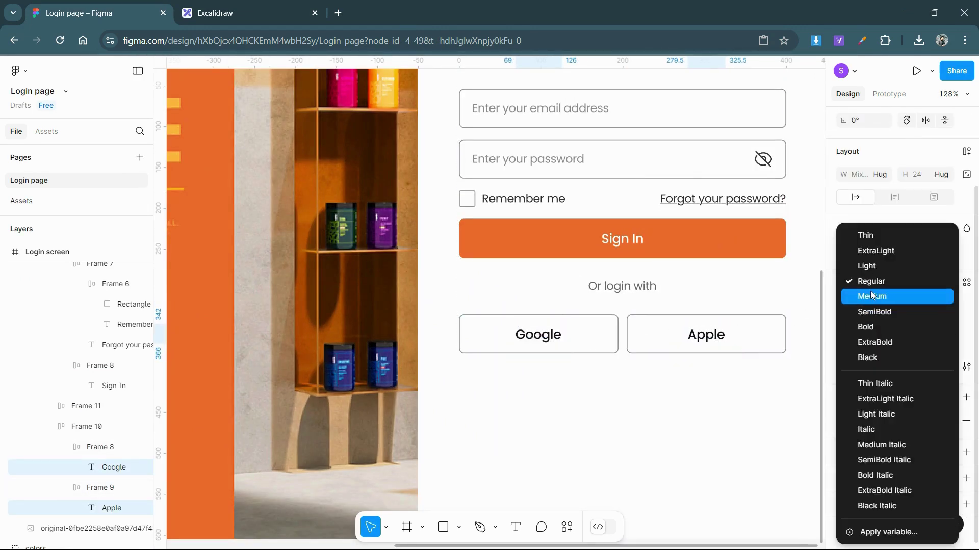
pyautogui.click(866, 234)
pyautogui.write('14')
pyautogui.press('Return')
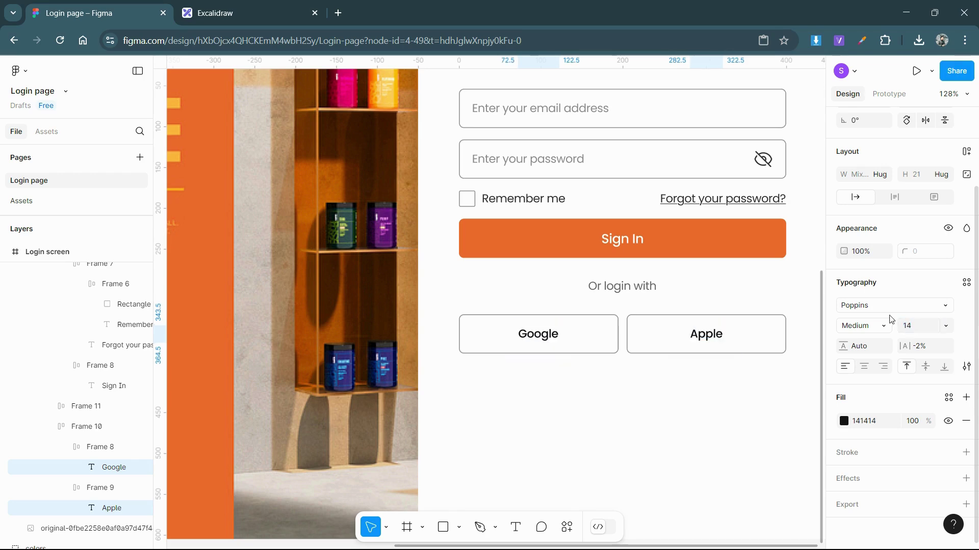
pyautogui.scroll(-3, 663, 319)
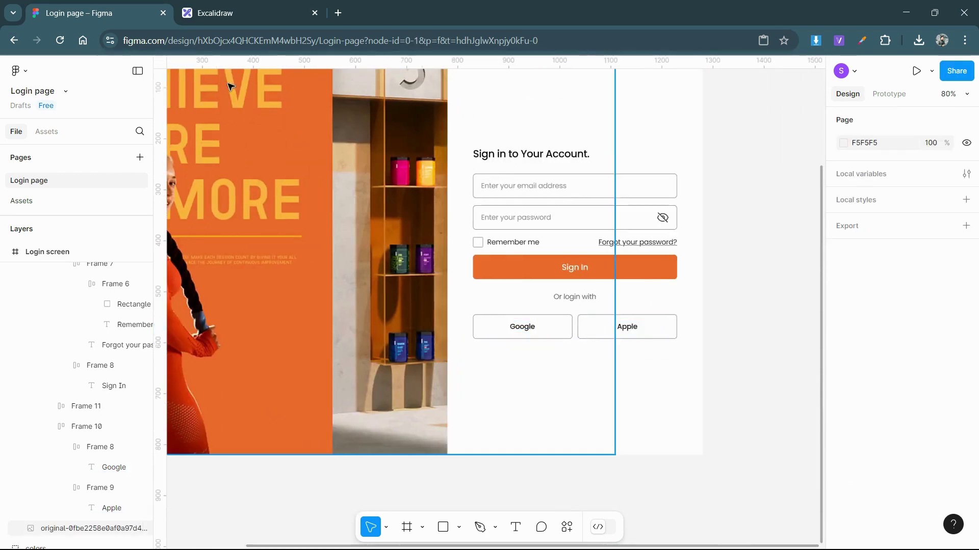
# Bring the Google and Apple logos from the Assets page into the Google button.
pyautogui.click(53, 204)
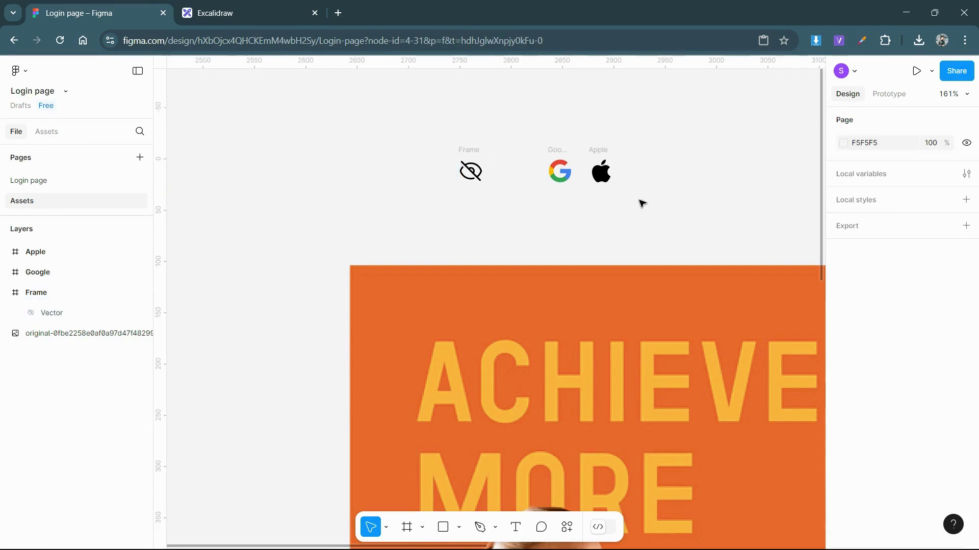
pyautogui.moveTo(538, 140); pyautogui.dragTo(644, 204)
pyautogui.click(51, 180)
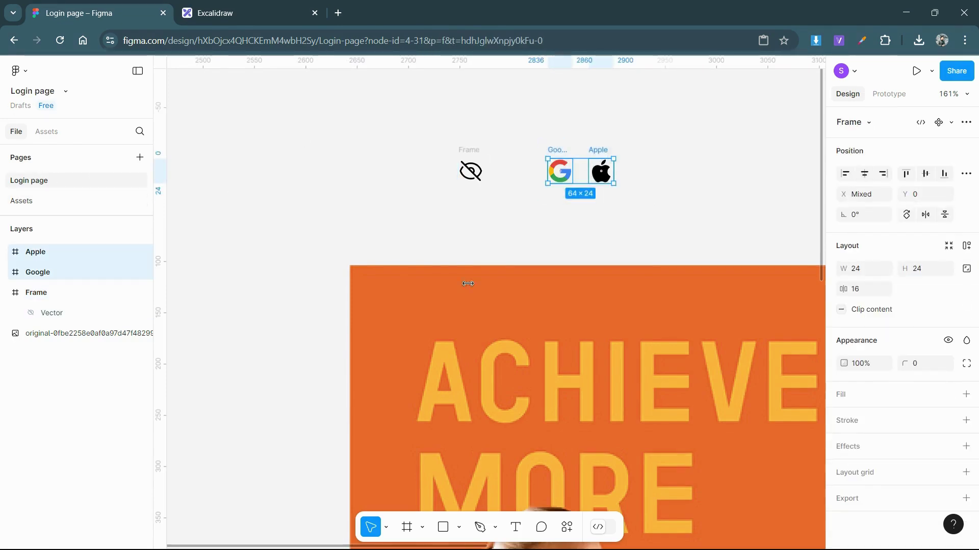
pyautogui.click(509, 328)
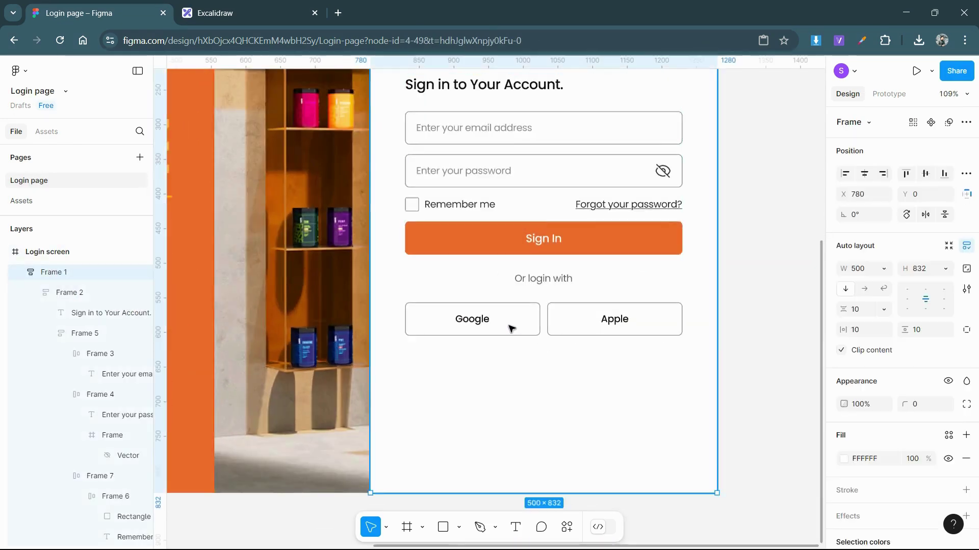
pyautogui.keyDown('ctrl'); pyautogui.scroll(3, 509, 328); pyautogui.keyUp('ctrl')
pyautogui.doubleClick(515, 319)
pyautogui.hotkey('ctrl', 'v')
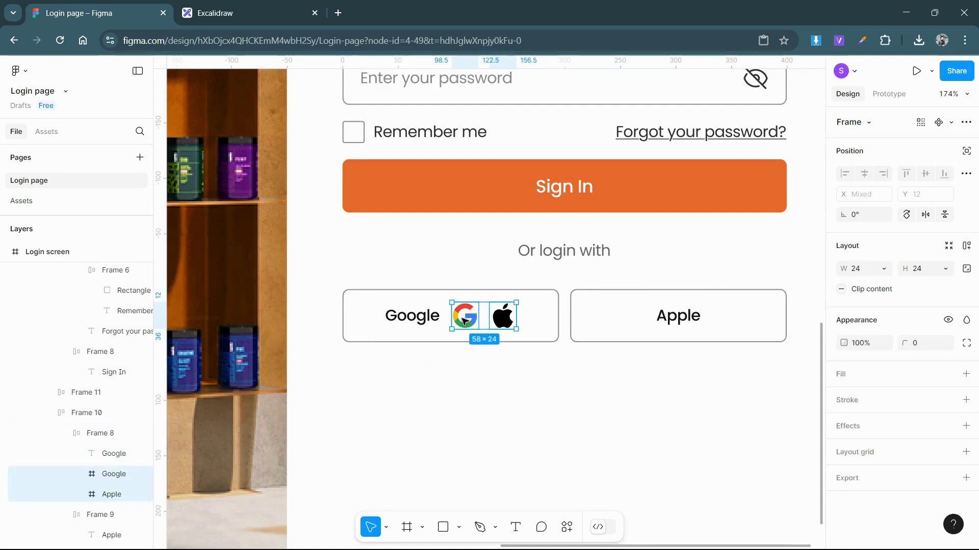
# Move the Apple logo into the Apple button and place both logos before their labels.
pyautogui.click(504, 320)
pyautogui.hotkey('ctrl', 'x')
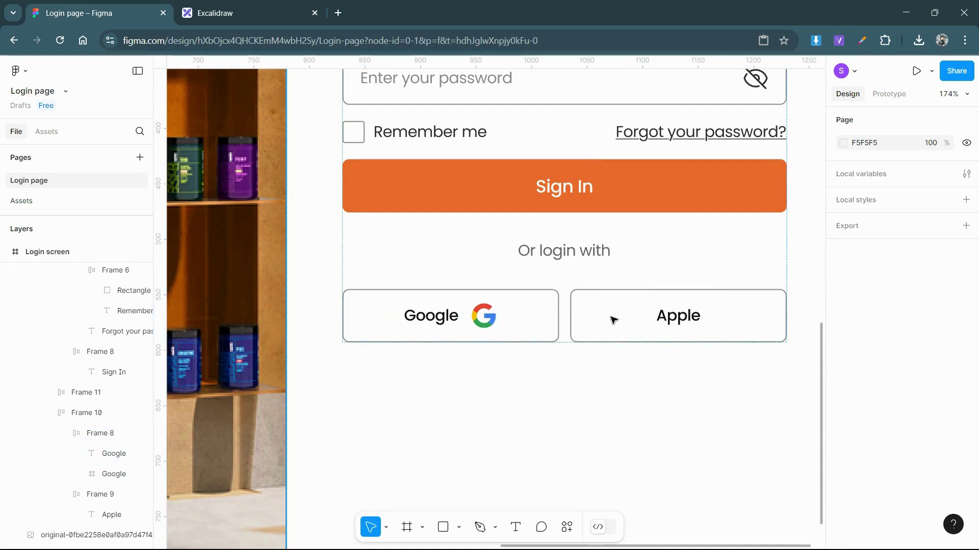
pyautogui.click(613, 319)
pyautogui.hotkey('ctrl', 'v')
pyautogui.press('Left')
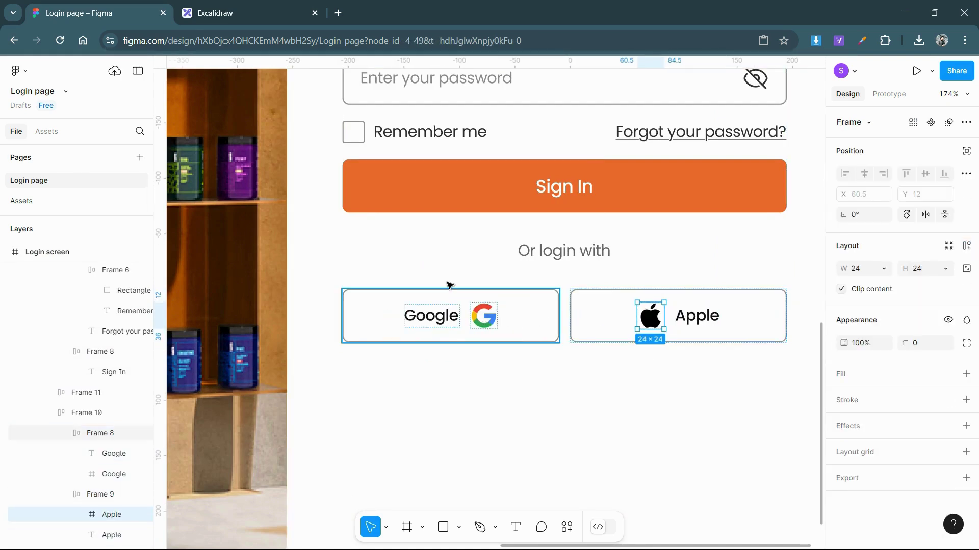
pyautogui.click(457, 323)
pyautogui.press('Right')
# Select the Google and Apple buttons together to check the icon layout, then deselect.
pyautogui.click(549, 374)
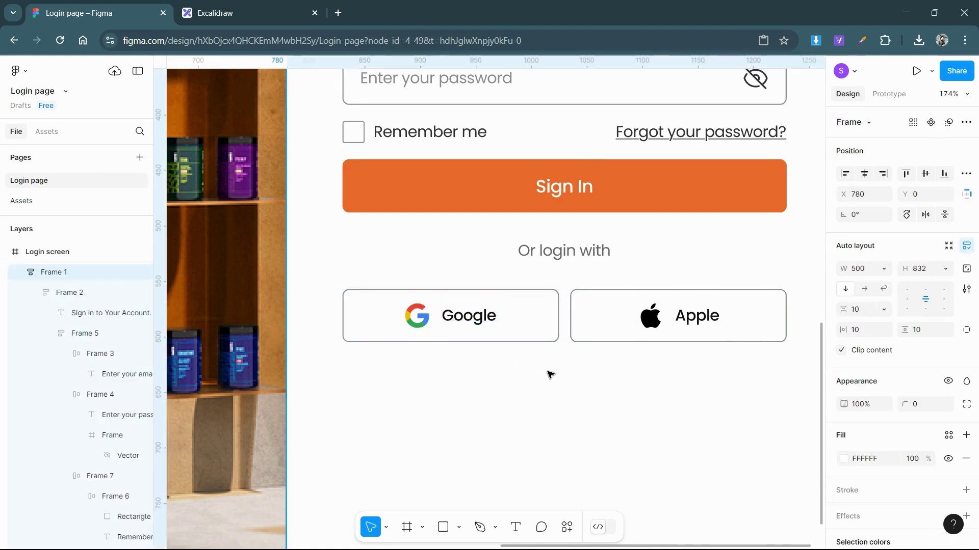
pyautogui.keyDown('ctrl'); pyautogui.scroll(-3, 543, 374); pyautogui.keyUp('ctrl')
pyautogui.keyDown('ctrl'); pyautogui.scroll(-1, 544, 375); pyautogui.keyUp('ctrl')
pyautogui.click(542, 351)
pyautogui.keyDown('shift'); pyautogui.click(573, 351); pyautogui.keyUp('shift')
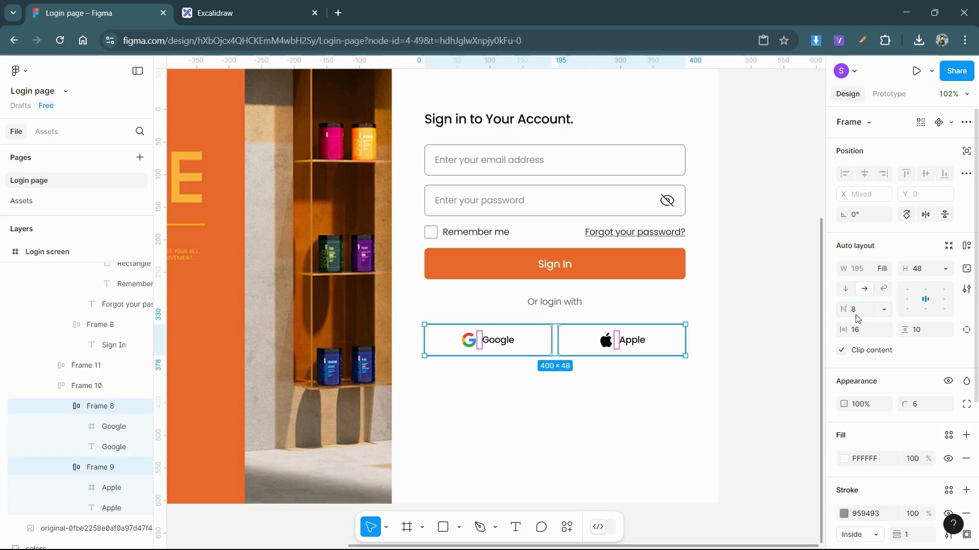
pyautogui.click(745, 310)
pyautogui.keyDown('ctrl'); pyautogui.scroll(-3, 745, 310); pyautogui.keyUp('ctrl')
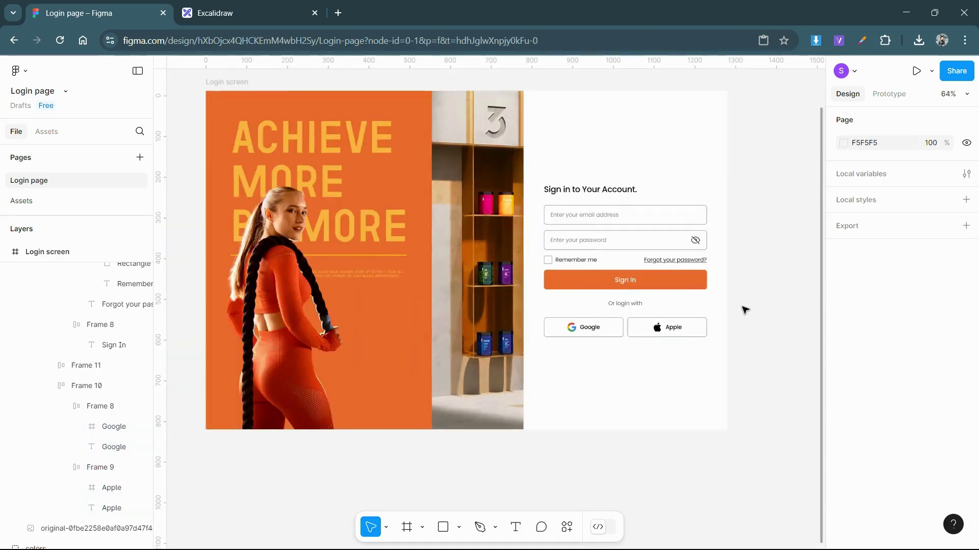
pyautogui.hscroll(2, 734, 308)
# Look up the sign-up line's wording in the Excalidraw wireframe.
pyautogui.click(248, 19)
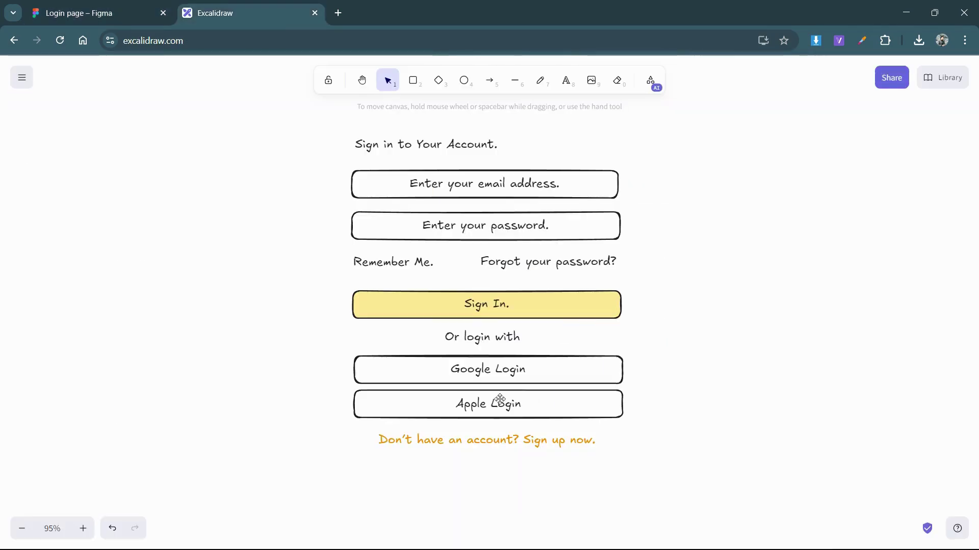
pyautogui.click(468, 447)
pyautogui.doubleClick(469, 444)
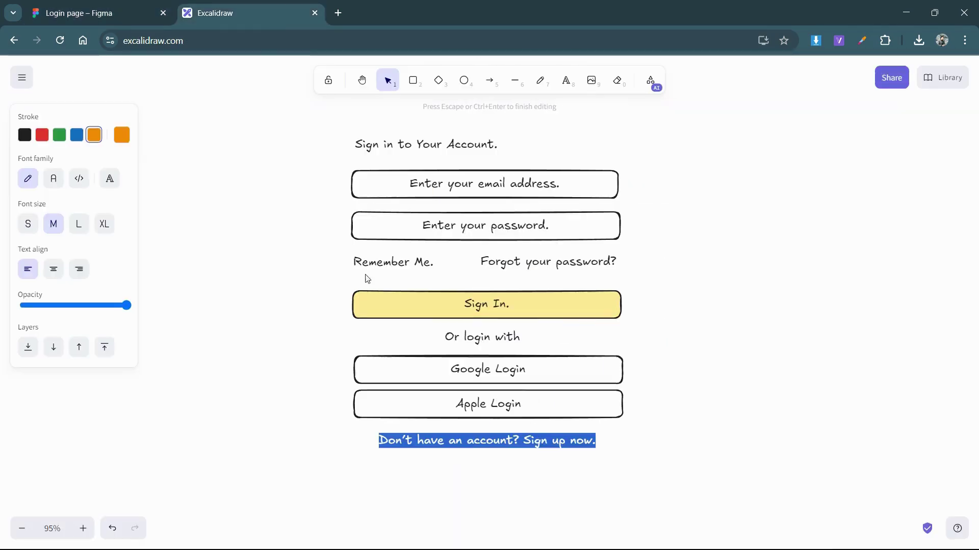
pyautogui.click(92, 13)
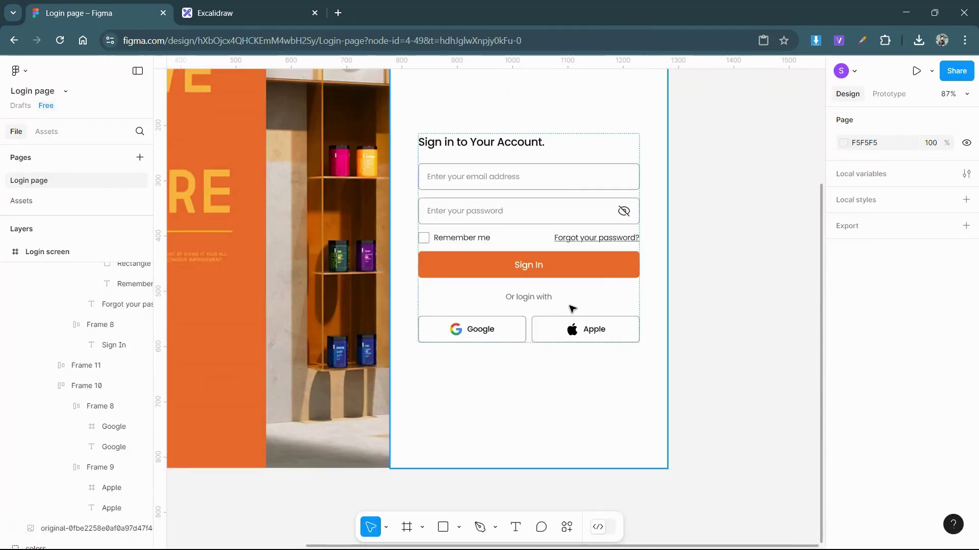
# Duplicate the Remember me text below the social buttons and reword it to 'Don't have an account? Sign up now.'.
pyautogui.click(571, 308)
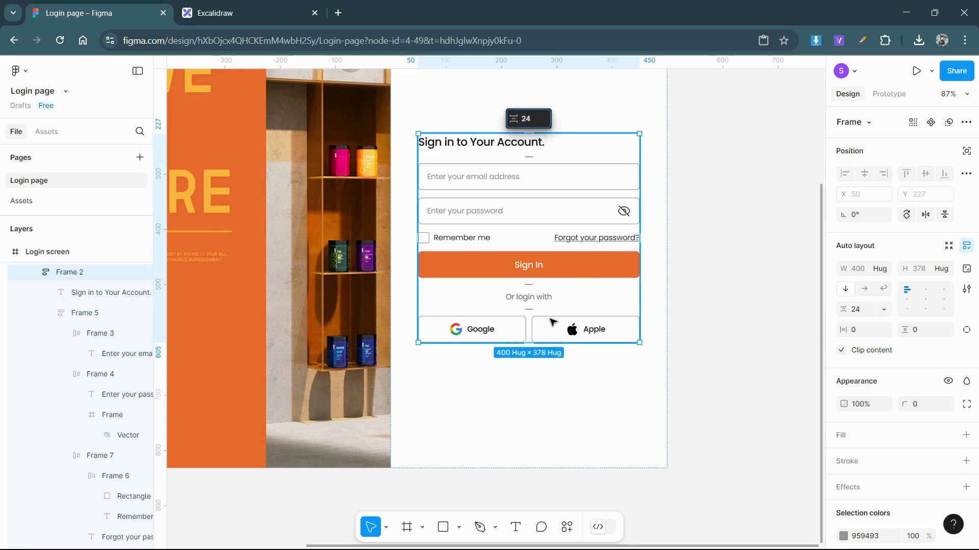
pyautogui.click(552, 322)
pyautogui.scroll(-1, 502, 331)
pyautogui.click(502, 331)
pyautogui.keyDown('ctrl'); pyautogui.scroll(2, 520, 296); pyautogui.keyUp('ctrl')
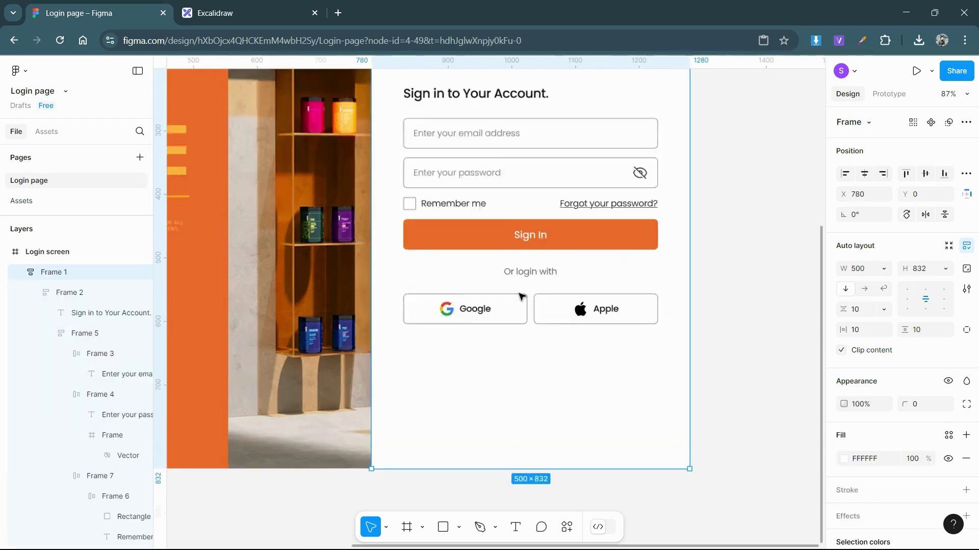
pyautogui.keyDown('ctrl'); pyautogui.scroll(2, 520, 296); pyautogui.keyUp('ctrl')
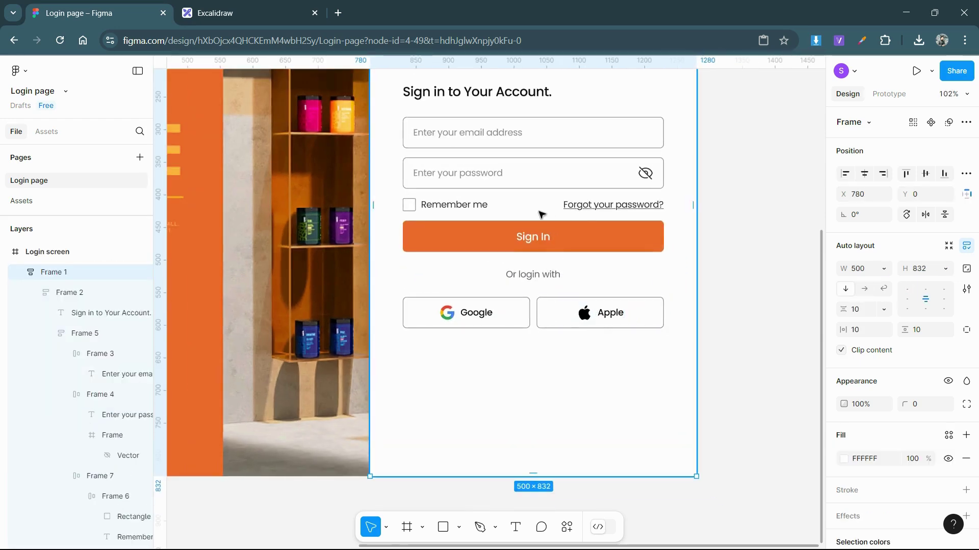
pyautogui.keyDown('ctrl'); pyautogui.click(472, 207); pyautogui.keyUp('ctrl')
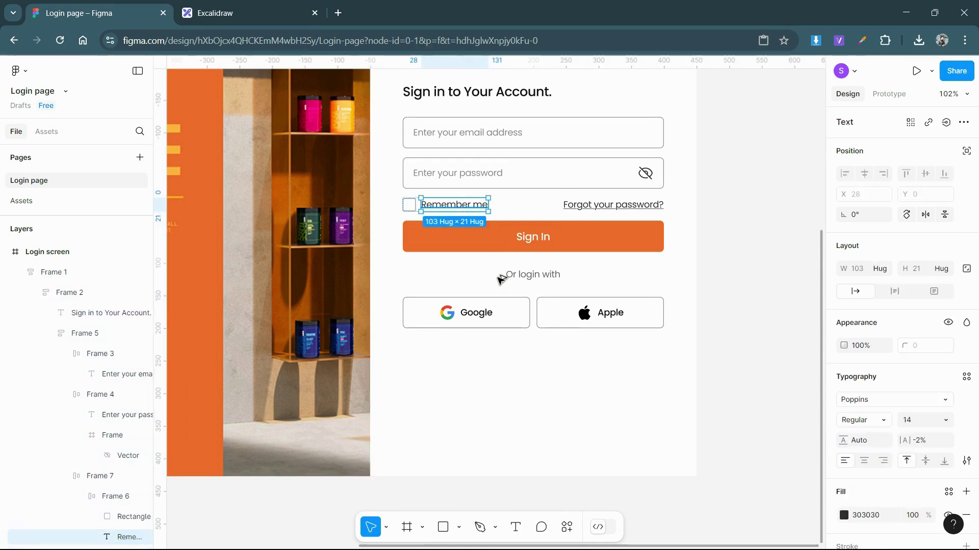
pyautogui.moveTo(500, 280); pyautogui.dragTo(504, 290)
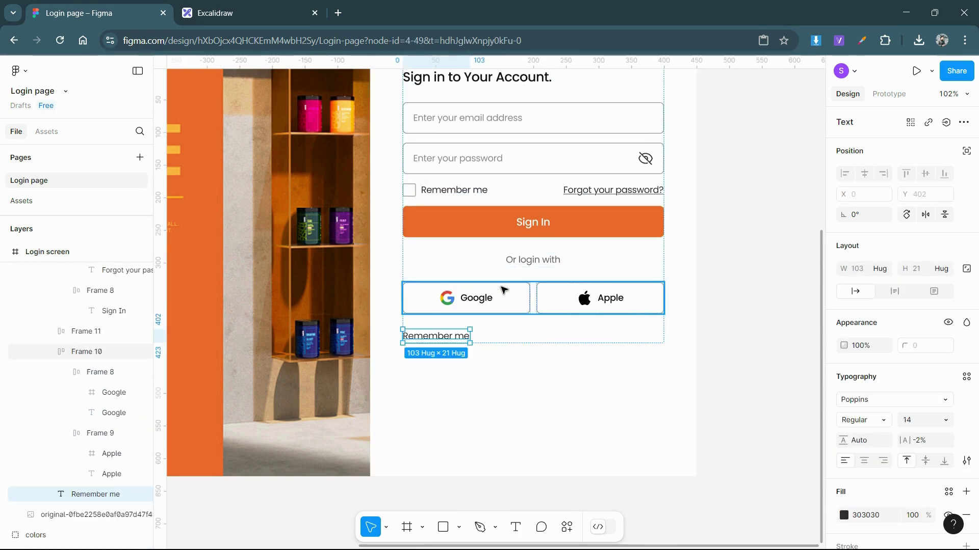
pyautogui.doubleClick(446, 335)
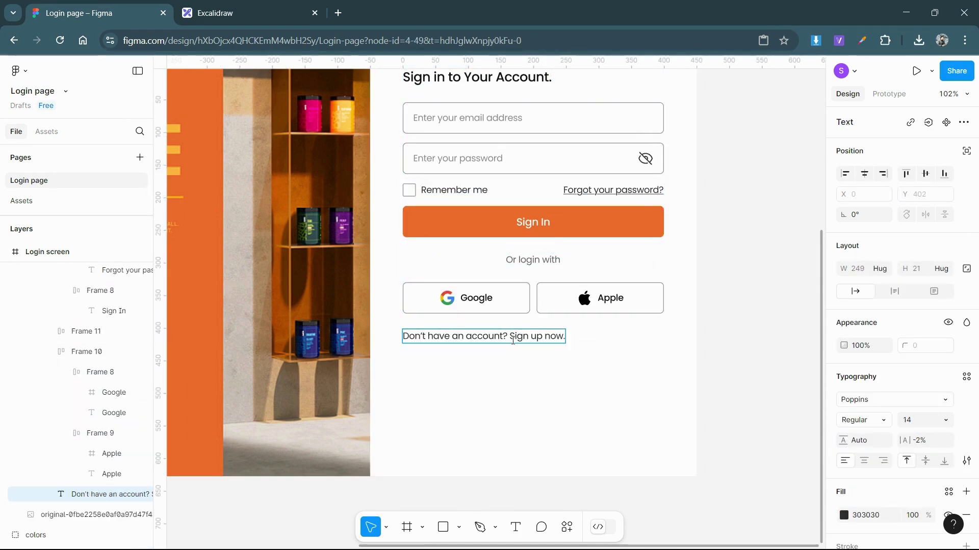
# Underline 'Sign up now' and colour it with the Sign In button's orange.
pyautogui.scroll(-2, 902, 356)
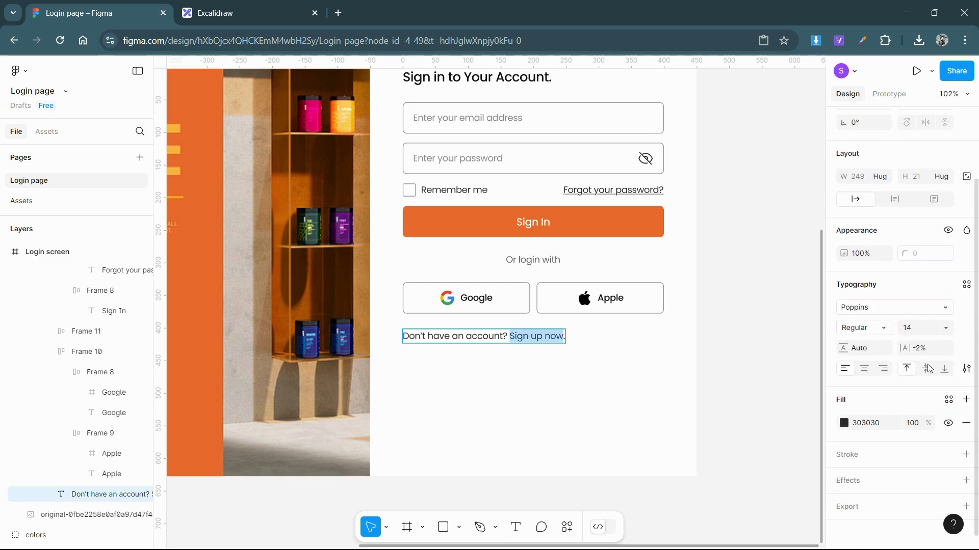
pyautogui.click(967, 366)
pyautogui.click(778, 365)
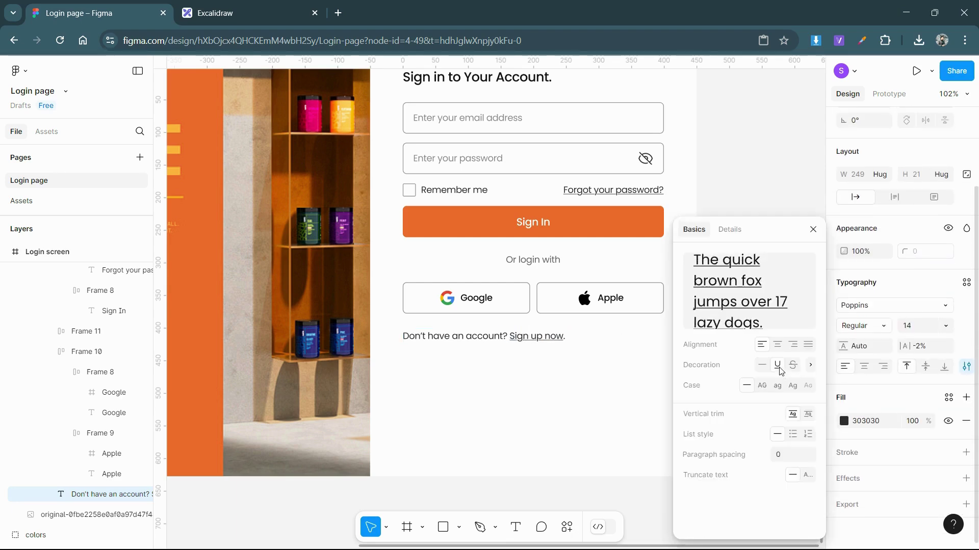
pyautogui.click(814, 230)
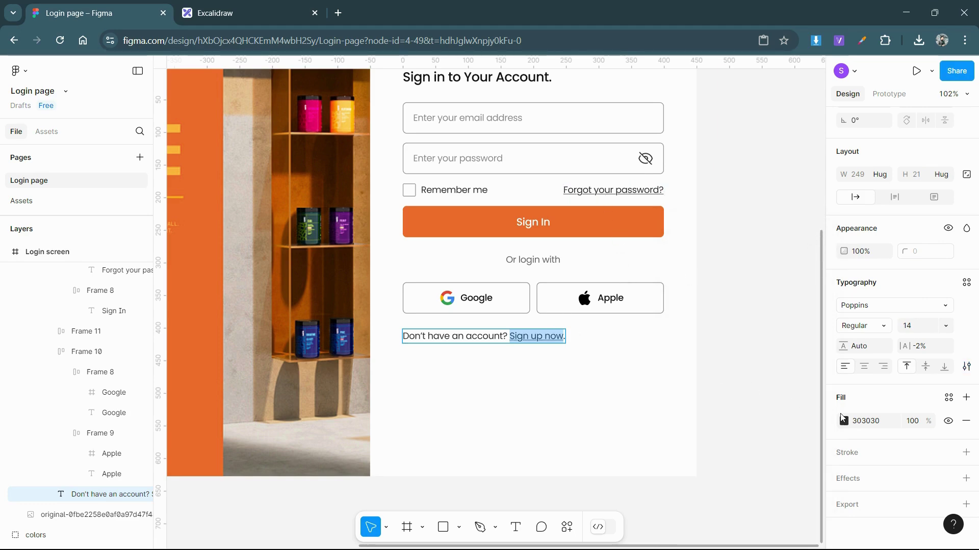
pyautogui.click(843, 421)
pyautogui.click(692, 405)
pyautogui.click(632, 230)
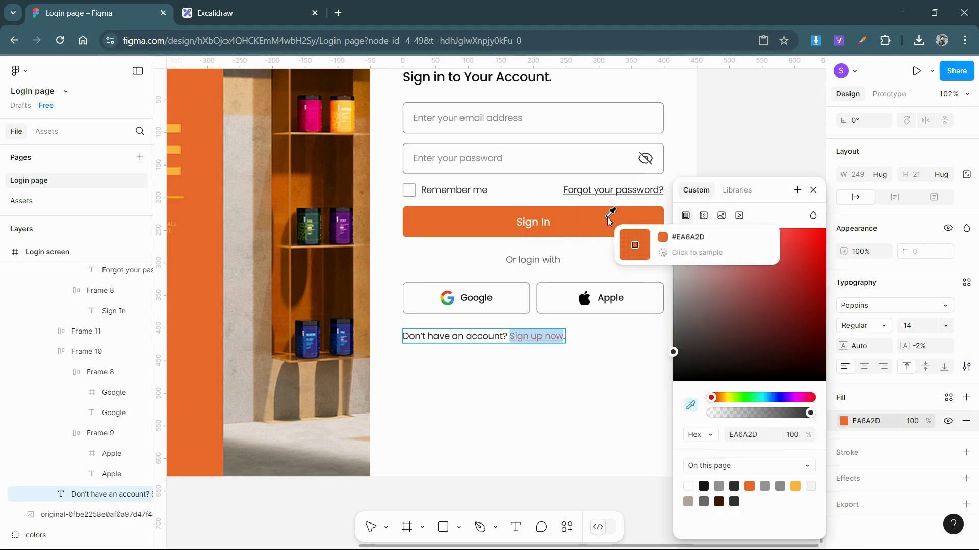
pyautogui.click(573, 340)
# Stack the 'Or login with' caption, social buttons and sign-up line in auto-layout Frame 12 with 16 spacing.
pyautogui.click(518, 260)
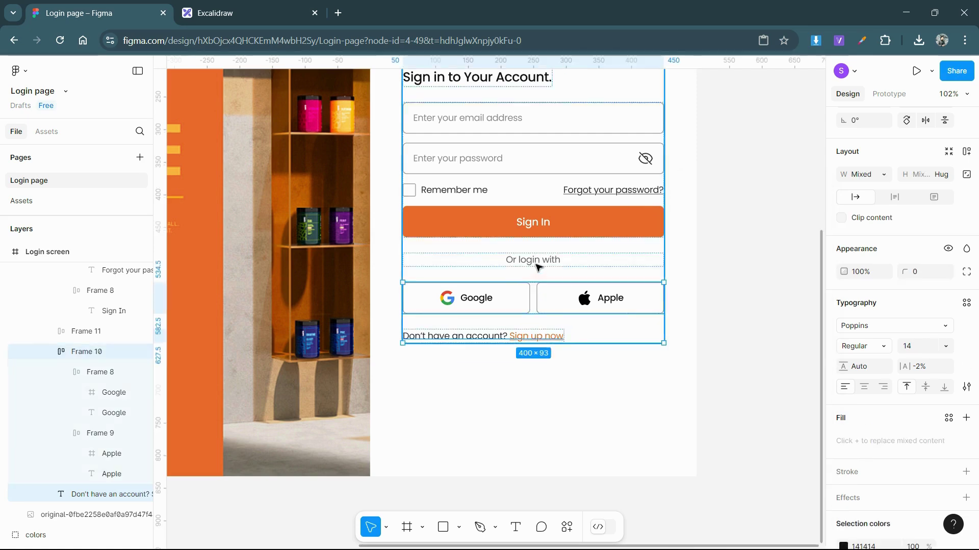
pyautogui.keyDown('shift'); pyautogui.click(651, 251); pyautogui.keyUp('shift')
pyautogui.click(966, 154)
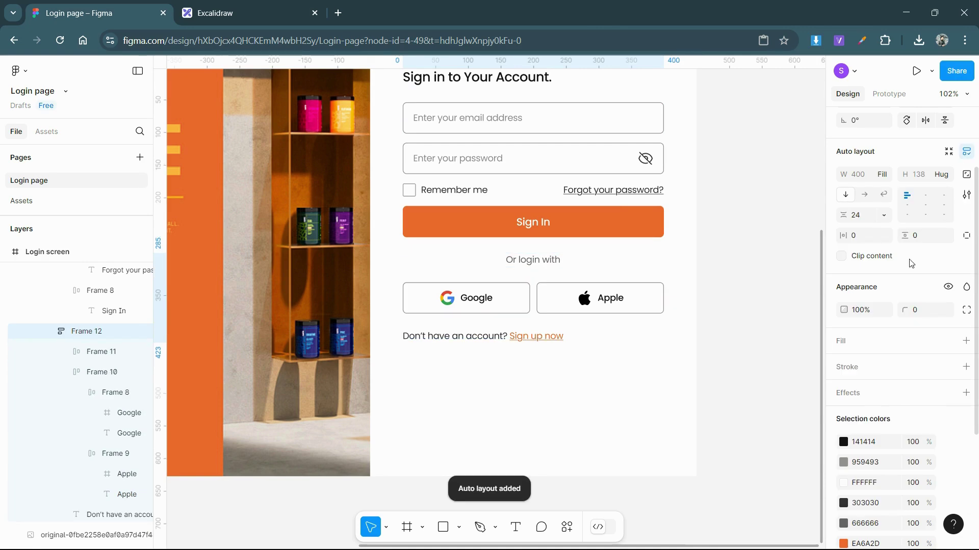
pyautogui.click(869, 216)
pyautogui.write('16')
pyautogui.press('Return')
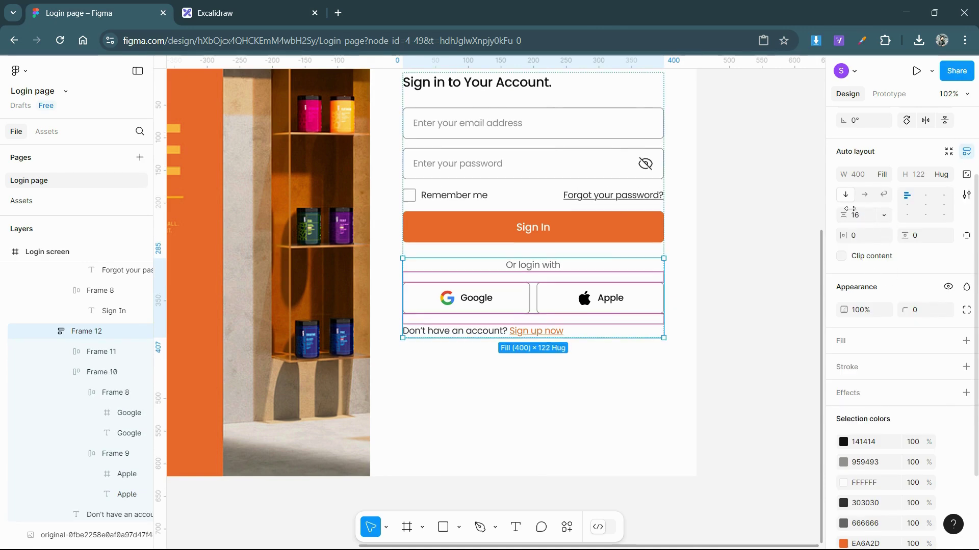
# Deselect and pan around the canvas to review the finished login screen.
pyautogui.click(744, 264)
pyautogui.keyDown('ctrl'); pyautogui.scroll(-3, 474, 309); pyautogui.keyUp('ctrl')
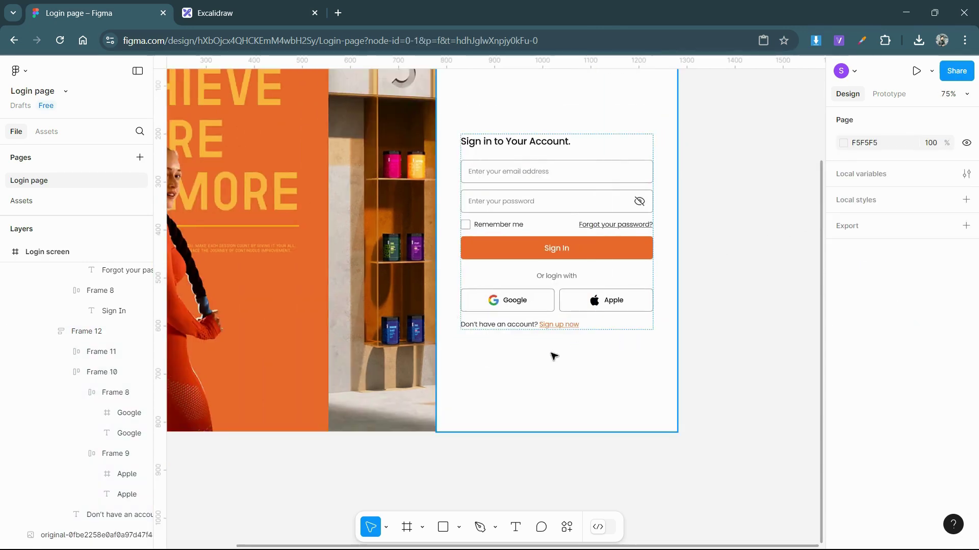
pyautogui.scroll(2, 581, 280)
pyautogui.keyDown('ctrl'); pyautogui.scroll(-1, 581, 280); pyautogui.keyUp('ctrl')
pyautogui.hscroll(-3, 581, 306)
pyautogui.hscroll(-1, 591, 229)
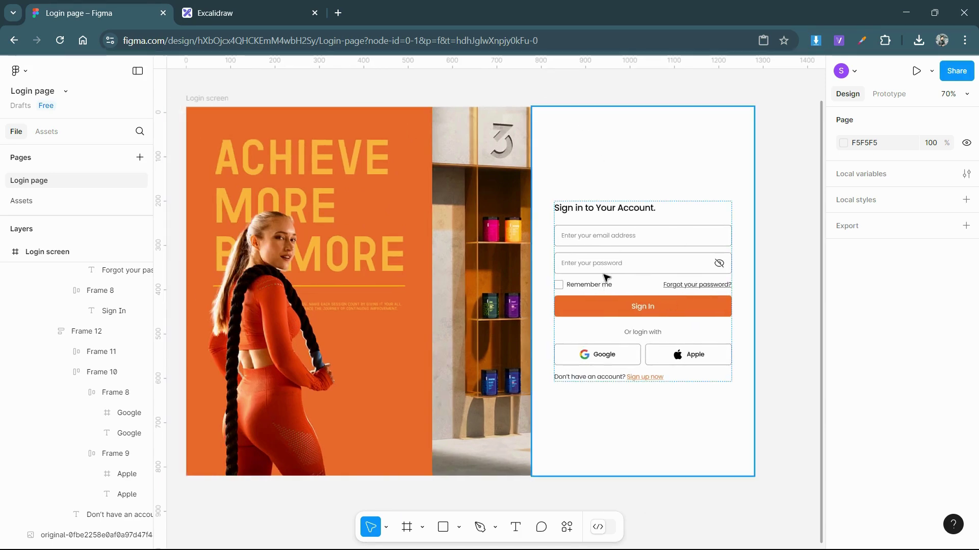
pyautogui.keyDown('ctrl'); pyautogui.scroll(-3, 605, 277); pyautogui.keyUp('ctrl')
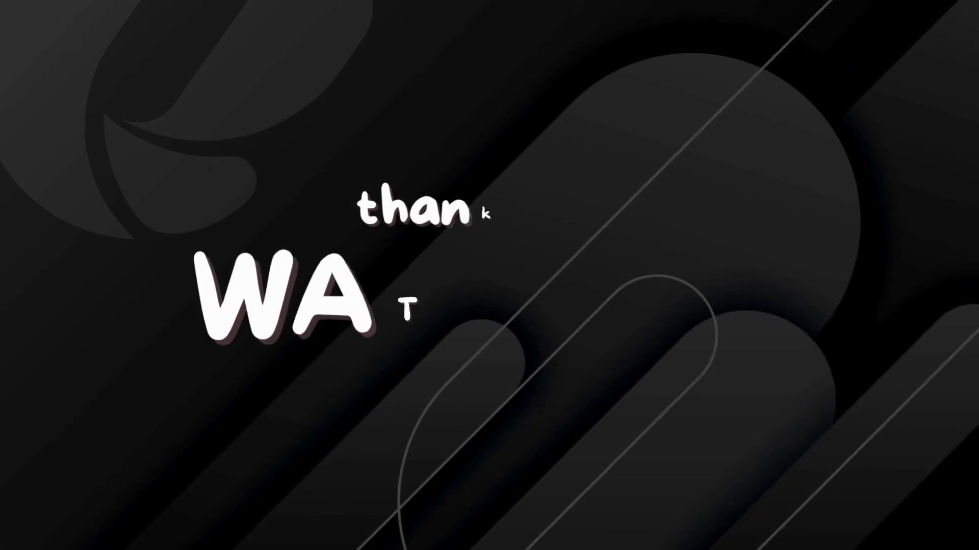